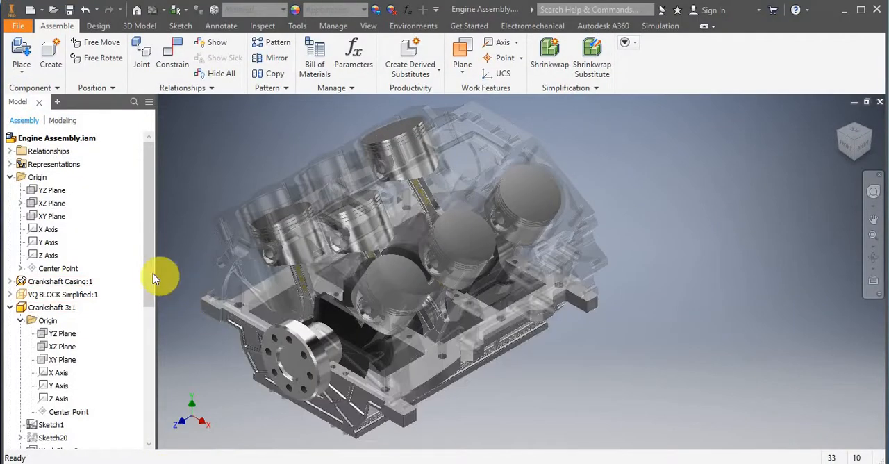
Delete the crankshaft's existing angle constraint and rotate the crankshaft freely to a different position.
{"action": "left_click", "coordinate": [309, 344]}
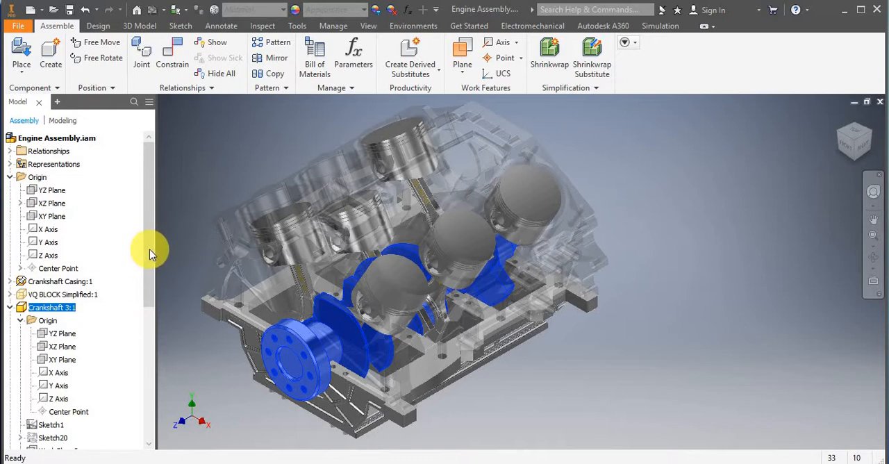
{"action": "left_click_drag", "start_coordinate": [149, 249], "coordinate": [111, 362]}
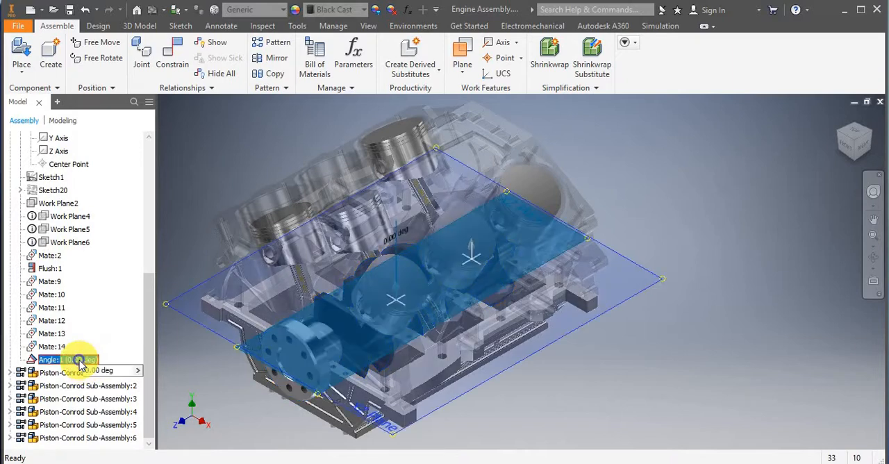
{"action": "right_click", "coordinate": [78, 361]}
{"action": "left_click", "coordinate": [120, 312]}
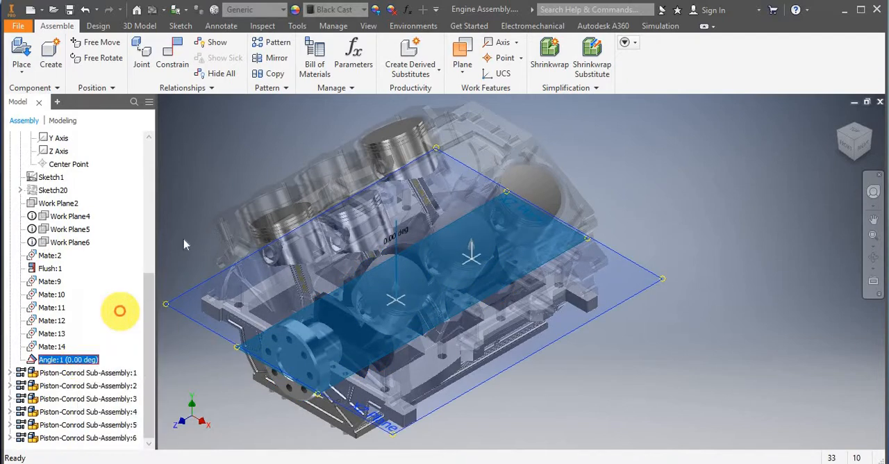
{"action": "left_click", "coordinate": [218, 194]}
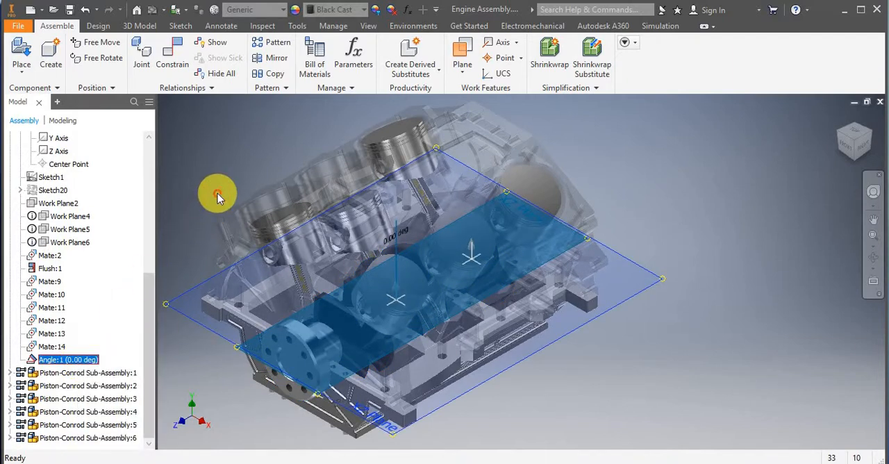
{"action": "left_click_drag", "start_coordinate": [308, 350], "coordinate": [281, 334]}
{"action": "left_click", "coordinate": [261, 154]}
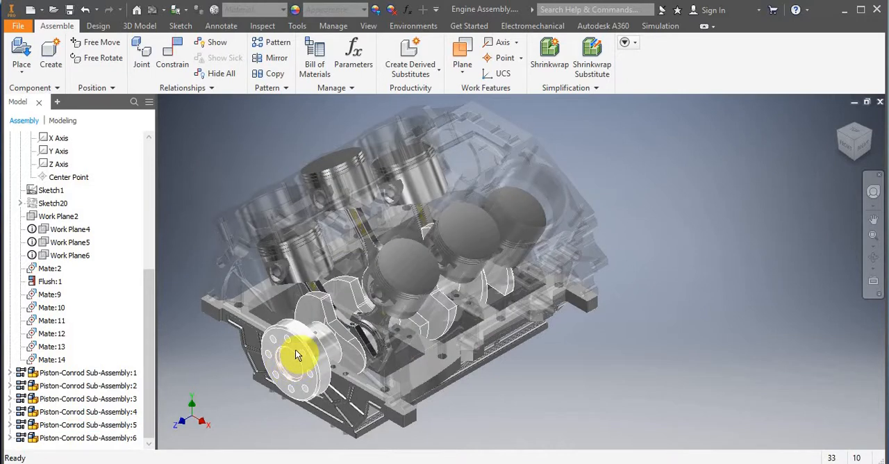
Add a 0-degree directed angle constraint between the crankshaft's XZ plane and the assembly's XZ plane.
{"action": "left_click", "coordinate": [176, 65]}
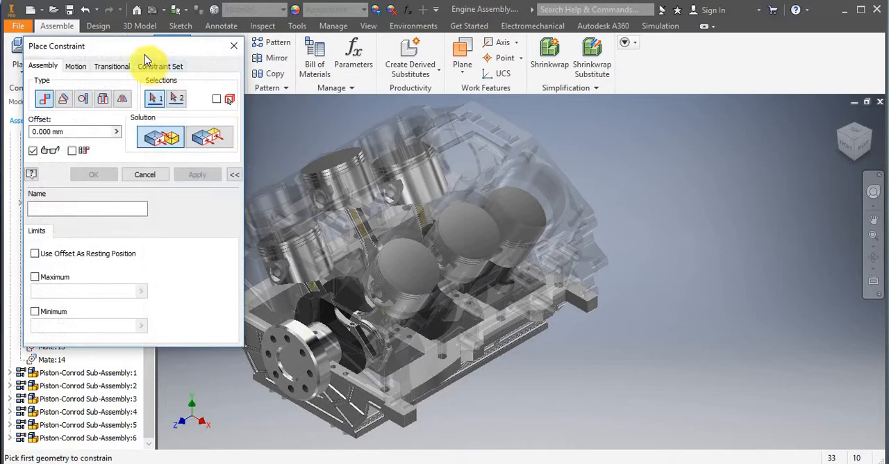
{"action": "left_click_drag", "start_coordinate": [122, 12], "coordinate": [300, 31]}
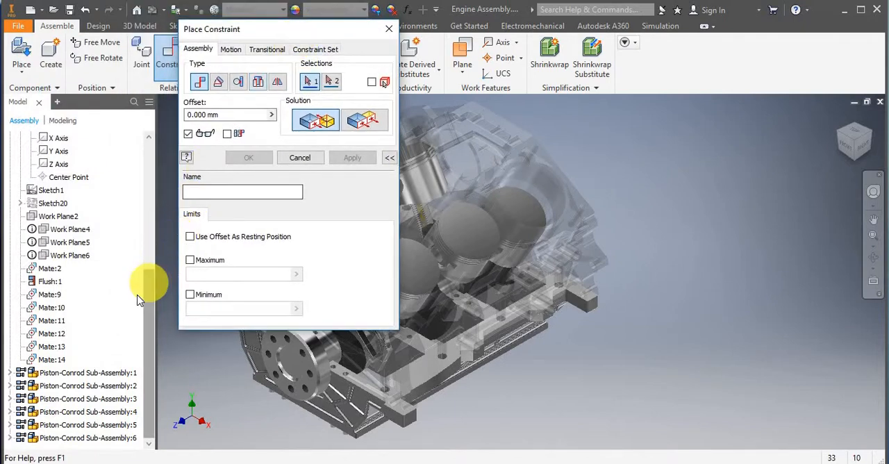
{"action": "left_click_drag", "start_coordinate": [148, 288], "coordinate": [160, 136]}
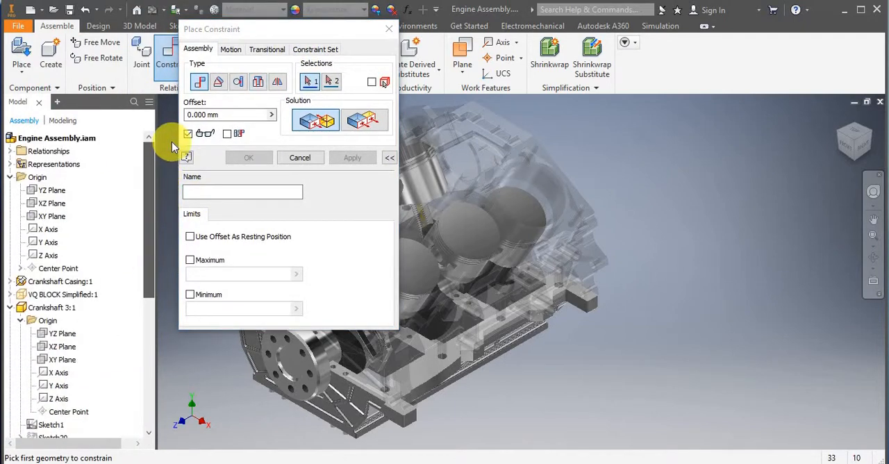
{"action": "left_click", "coordinate": [63, 346]}
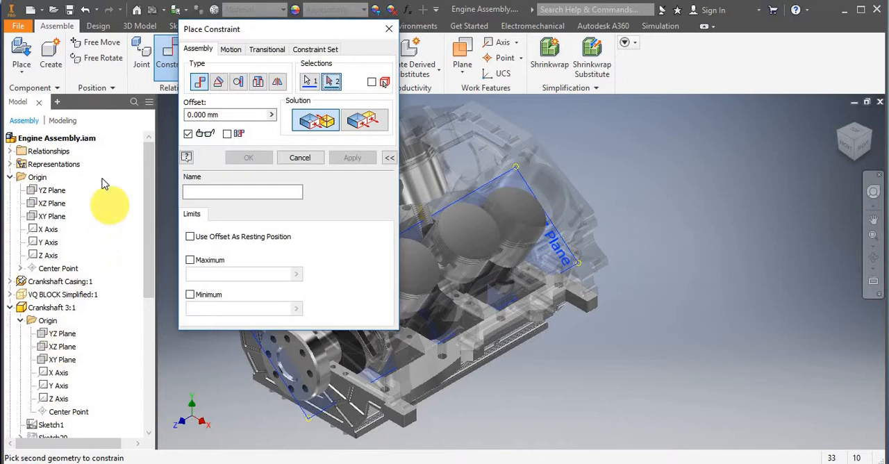
{"action": "left_click", "coordinate": [219, 83]}
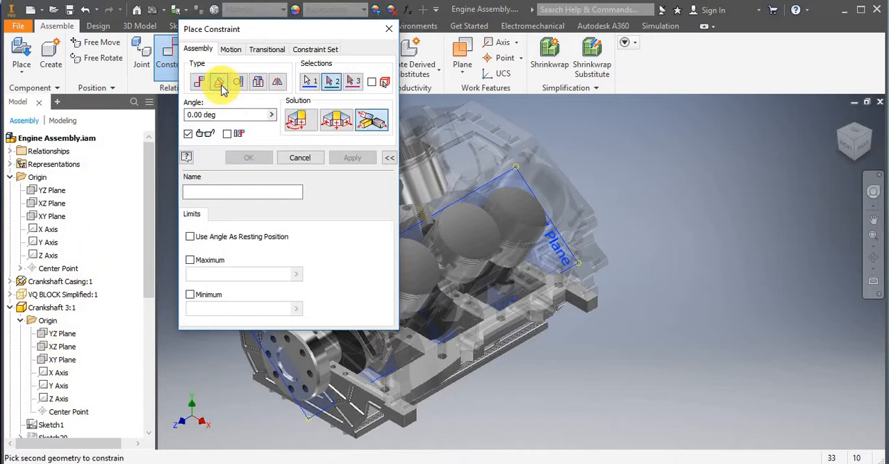
{"action": "left_click", "coordinate": [298, 124]}
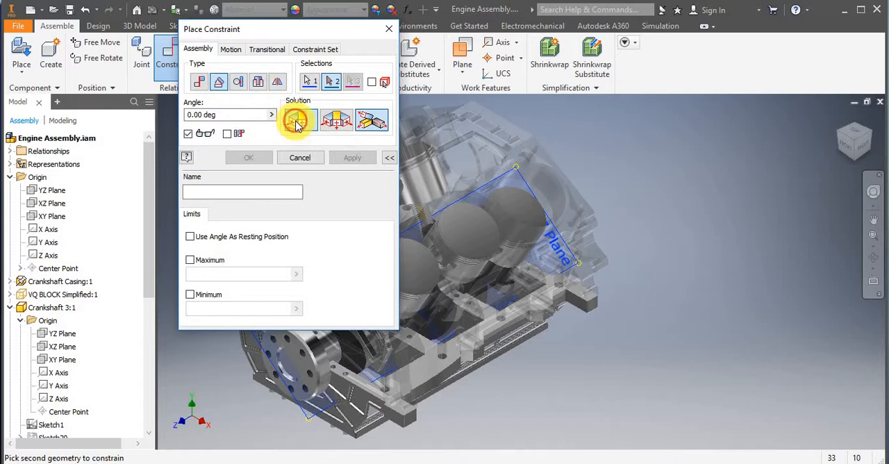
{"action": "left_click", "coordinate": [333, 124]}
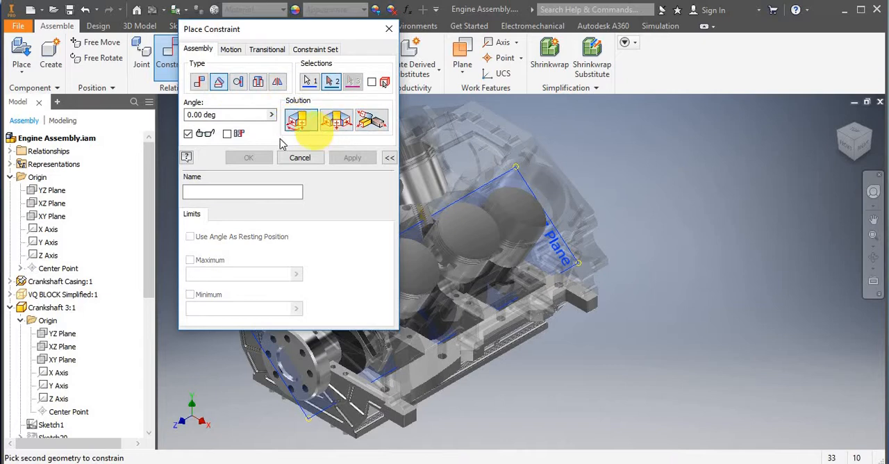
{"action": "left_click", "coordinate": [52, 203]}
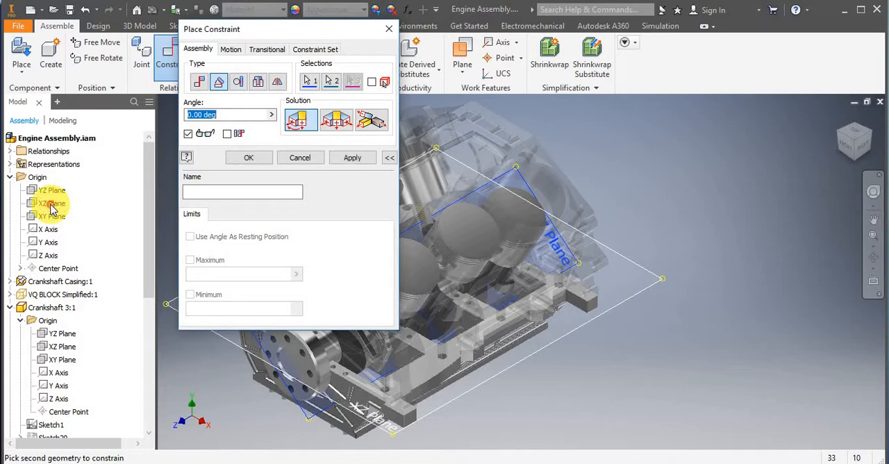
{"action": "left_click_drag", "start_coordinate": [310, 29], "coordinate": [755, 59]}
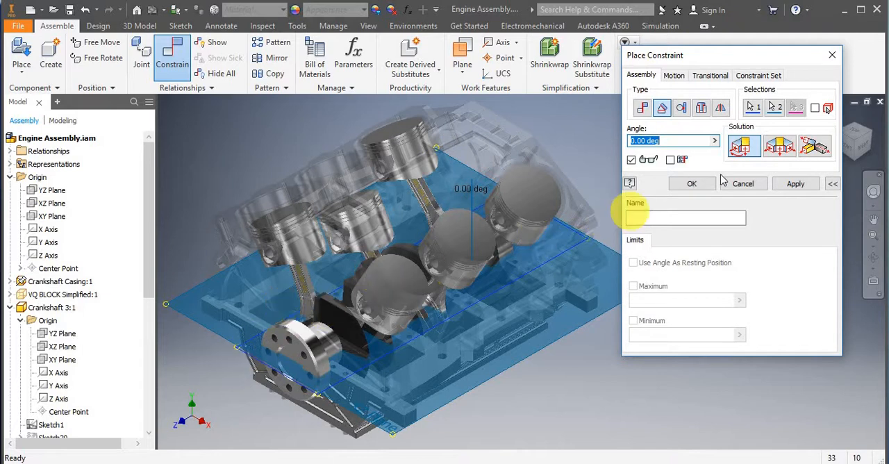
{"action": "left_click", "coordinate": [794, 185]}
{"action": "left_click", "coordinate": [832, 55]}
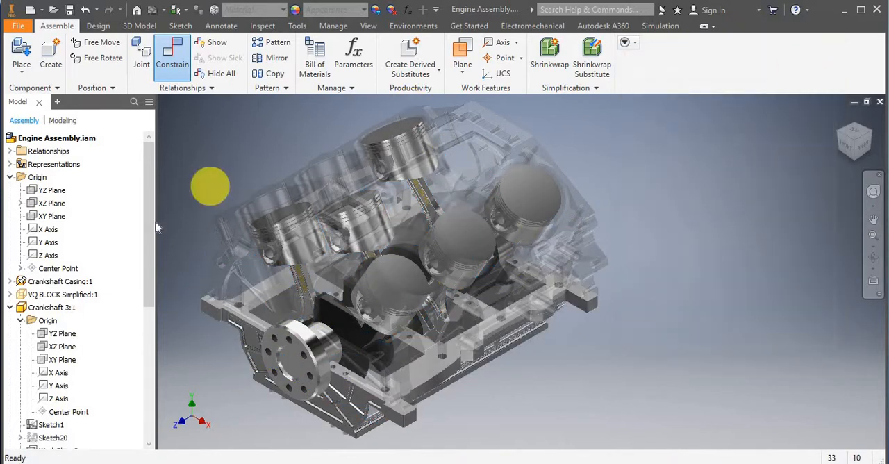
Suppress the crankshaft's Angle:1 constraint and rotate the crankshaft by hand to test its free movement.
{"action": "left_click_drag", "start_coordinate": [146, 212], "coordinate": [132, 356]}
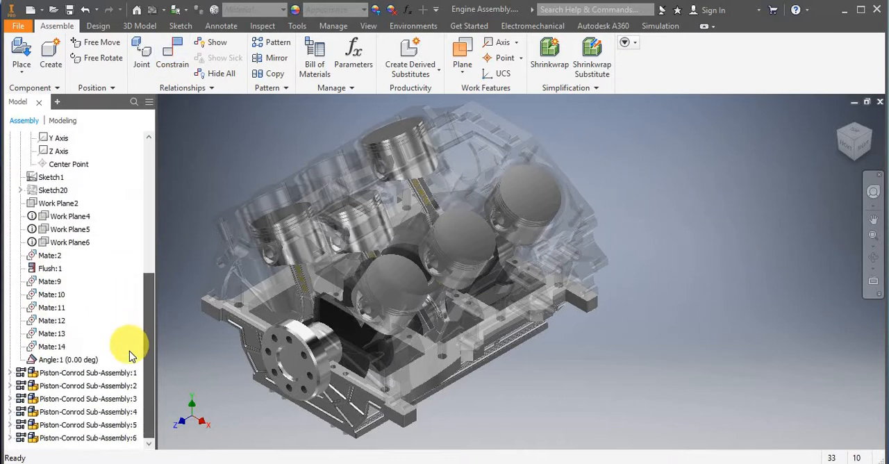
{"action": "left_click_drag", "start_coordinate": [298, 342], "coordinate": [284, 394]}
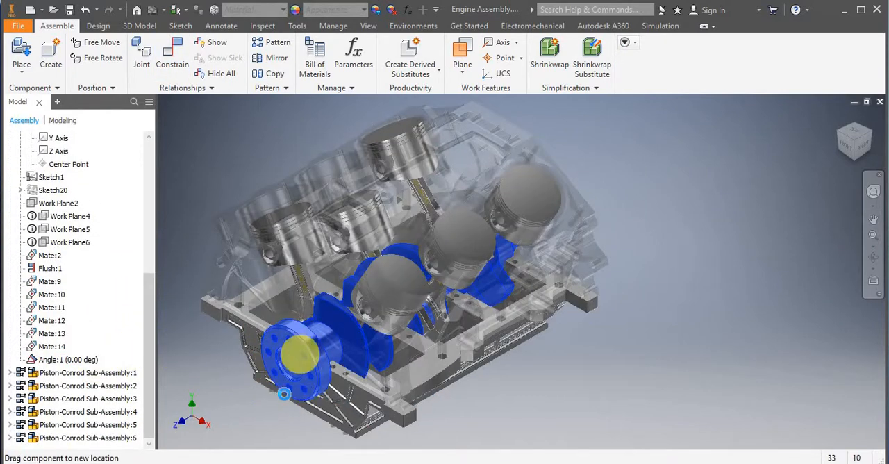
{"action": "double_click", "coordinate": [68, 362]}
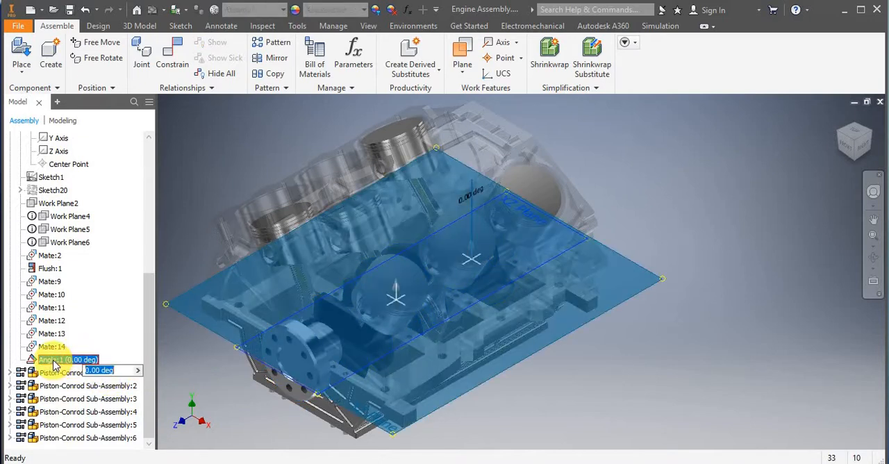
{"action": "right_click", "coordinate": [54, 361]}
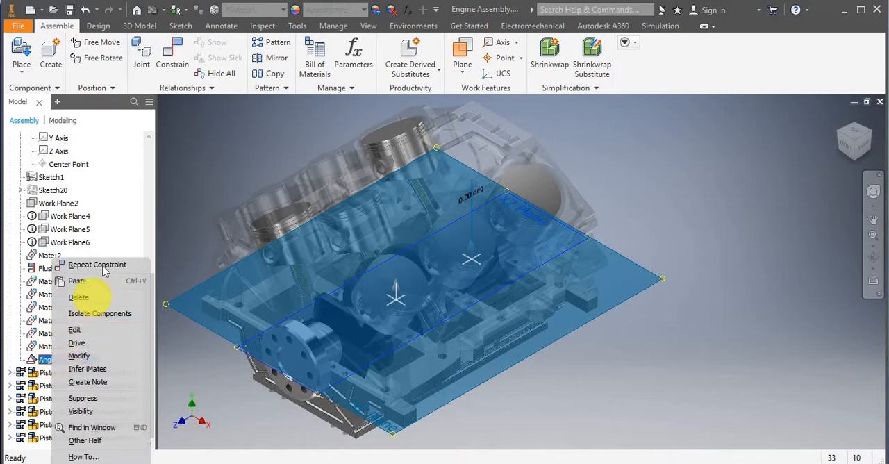
{"action": "left_click", "coordinate": [82, 397]}
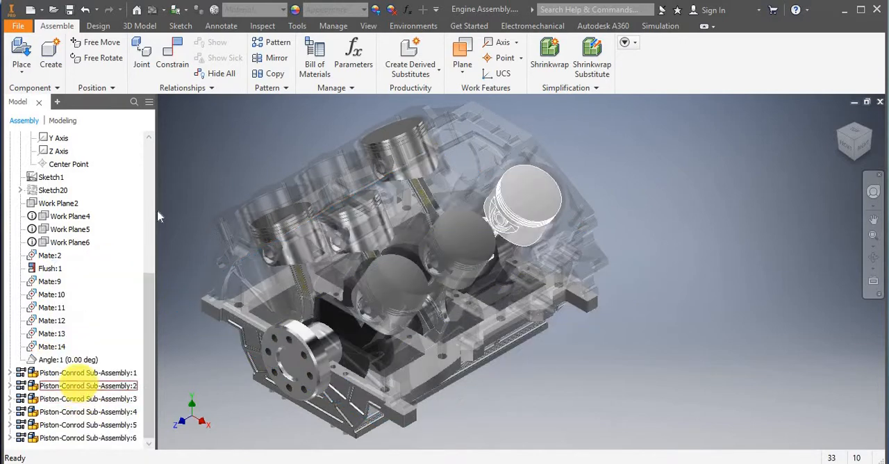
{"action": "left_click", "coordinate": [230, 182]}
{"action": "left_click_drag", "start_coordinate": [314, 353], "coordinate": [261, 362]}
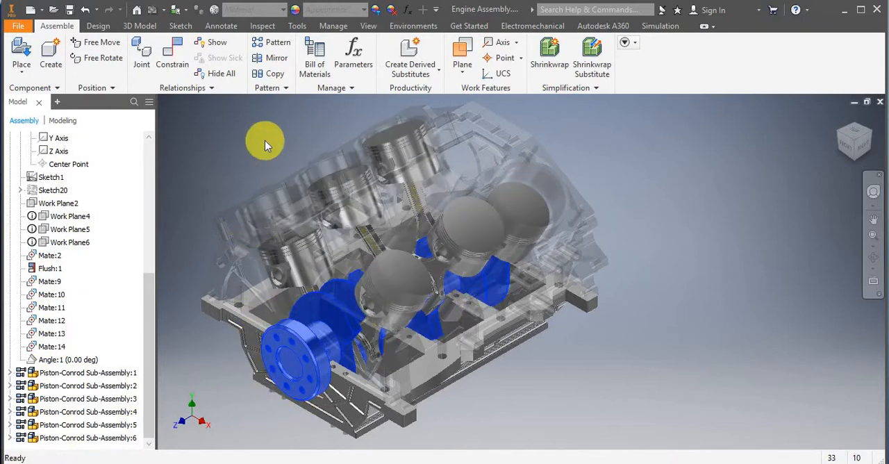
Drive the Angle:1 constraint forward with a start of 0 degrees and an end of 9999 degrees.
{"action": "left_click", "coordinate": [54, 362]}
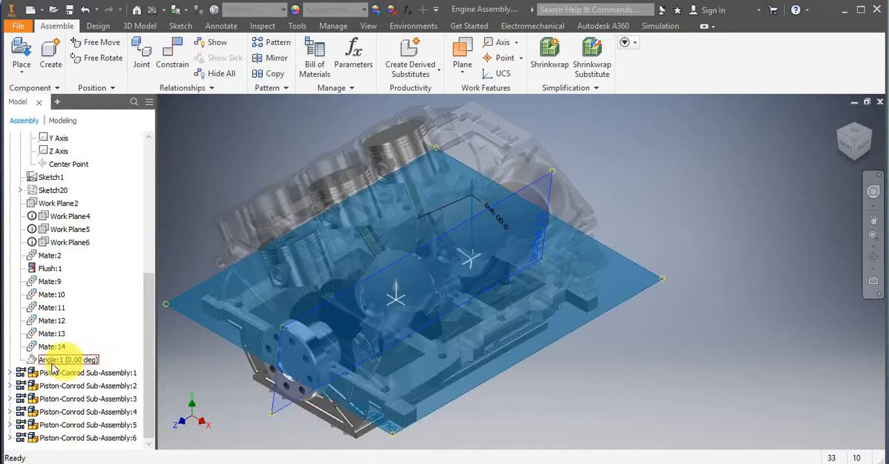
{"action": "right_click", "coordinate": [54, 367]}
{"action": "left_click", "coordinate": [75, 358]}
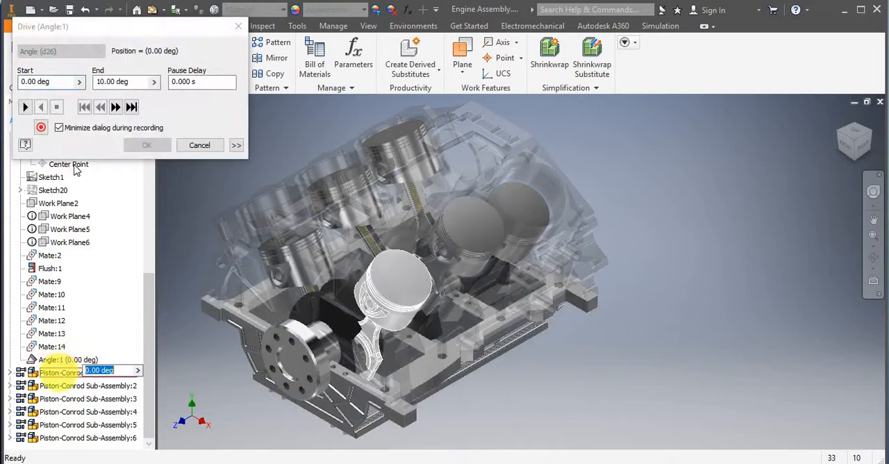
{"action": "left_click", "coordinate": [113, 81]}
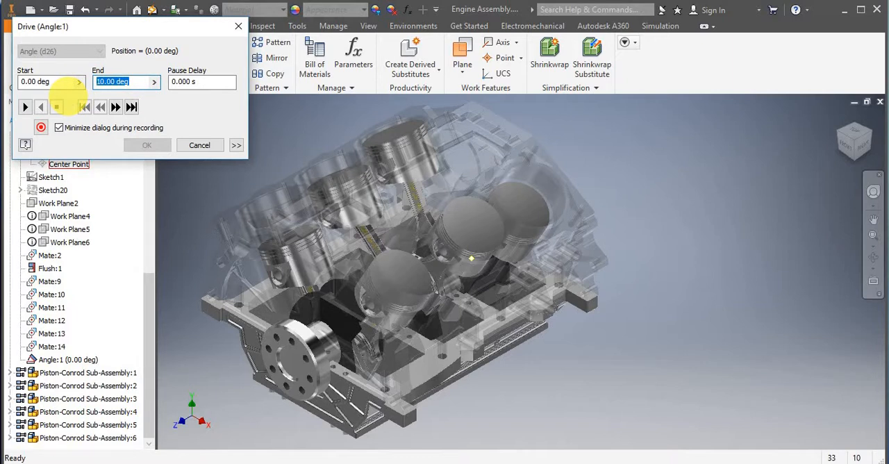
{"action": "left_click", "coordinate": [26, 108]}
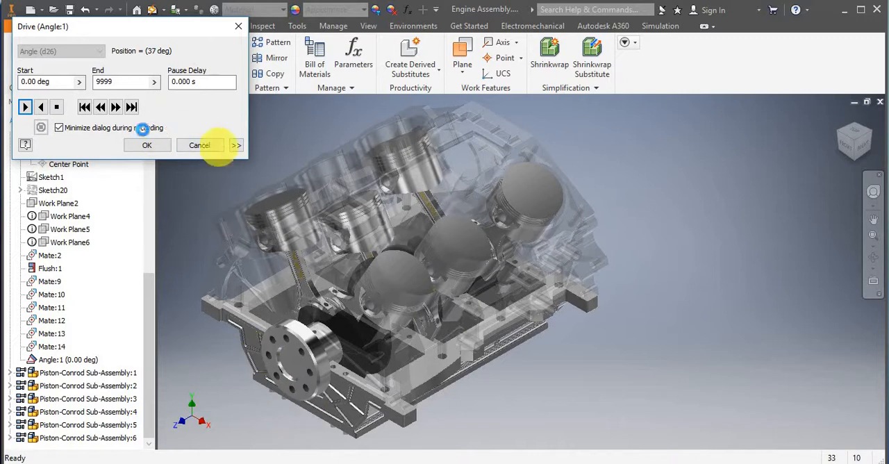
Try drive increments of 4 and 10 degrees while the motion plays, and end the constraint drive.
{"action": "left_click", "coordinate": [235, 146]}
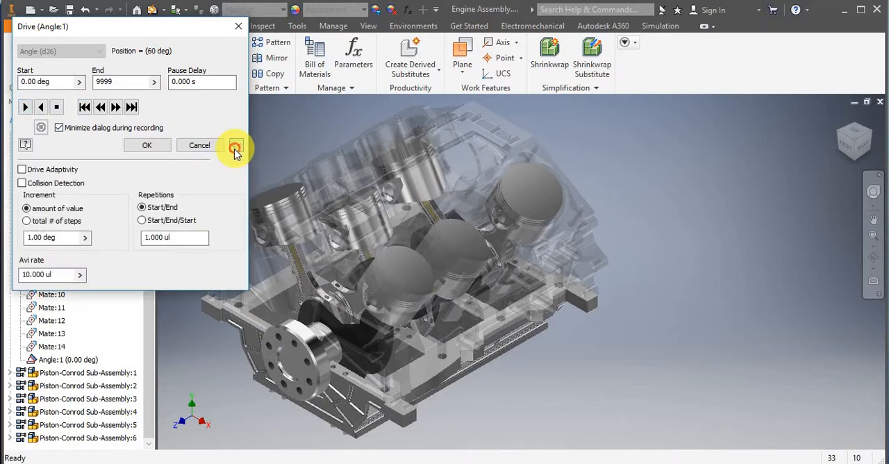
{"action": "left_click_drag", "start_coordinate": [69, 236], "coordinate": [4, 254]}
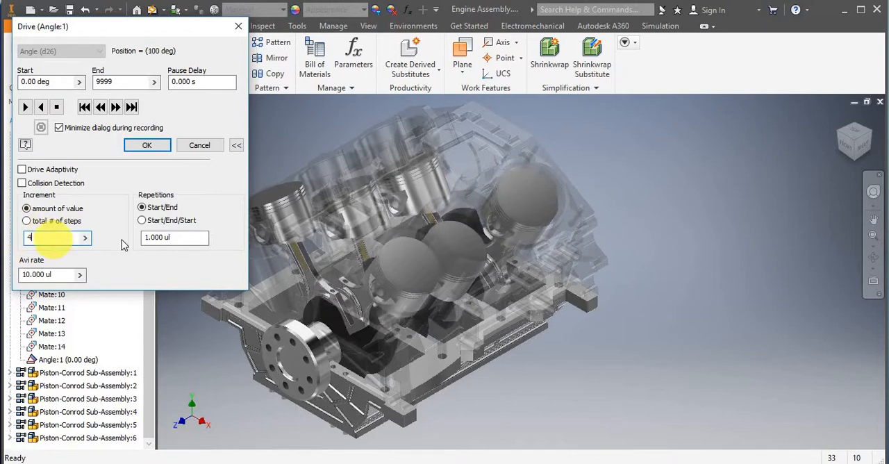
{"action": "left_click", "coordinate": [35, 241]}
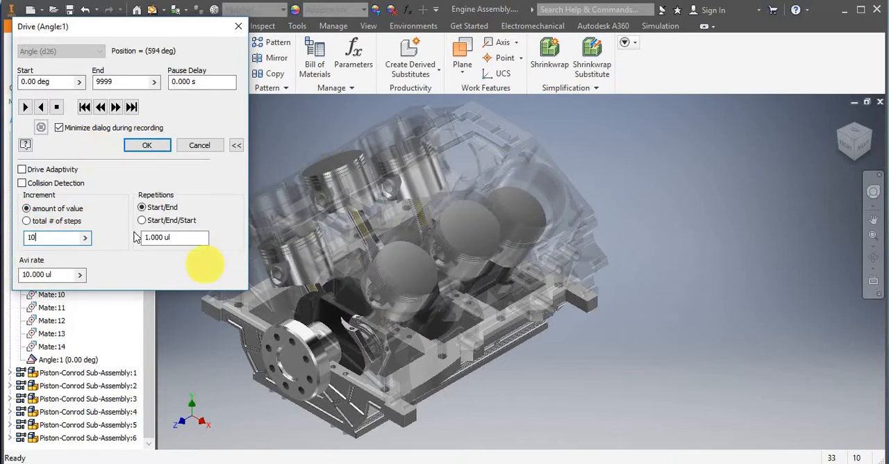
{"action": "left_click", "coordinate": [153, 145]}
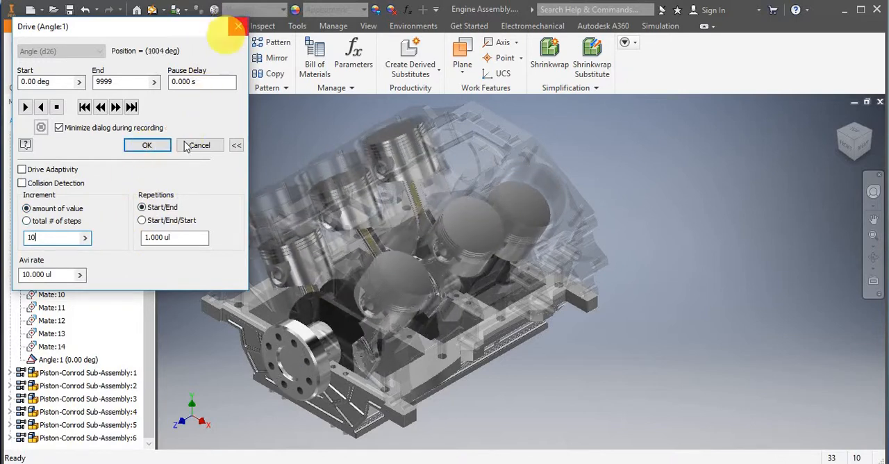
{"action": "left_click", "coordinate": [183, 143]}
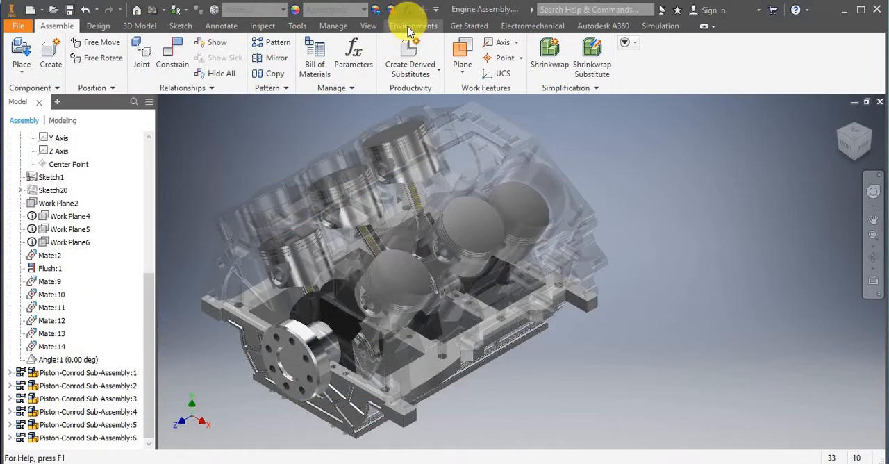
Enter the Inventor Studio environment and open the Animation Timeline.
{"action": "left_click", "coordinate": [412, 26]}
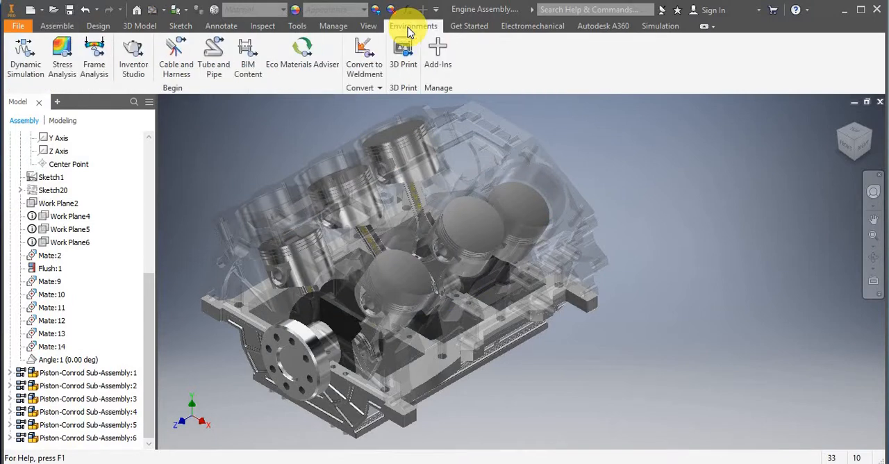
{"action": "left_click", "coordinate": [140, 64]}
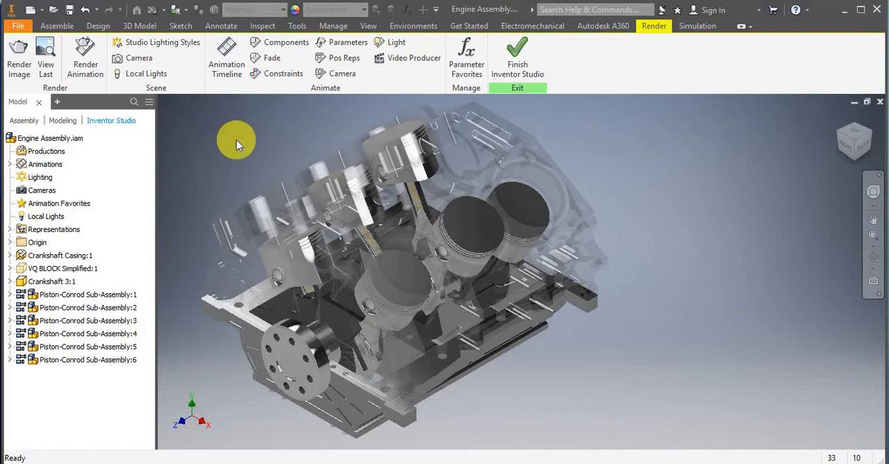
{"action": "left_click", "coordinate": [229, 61]}
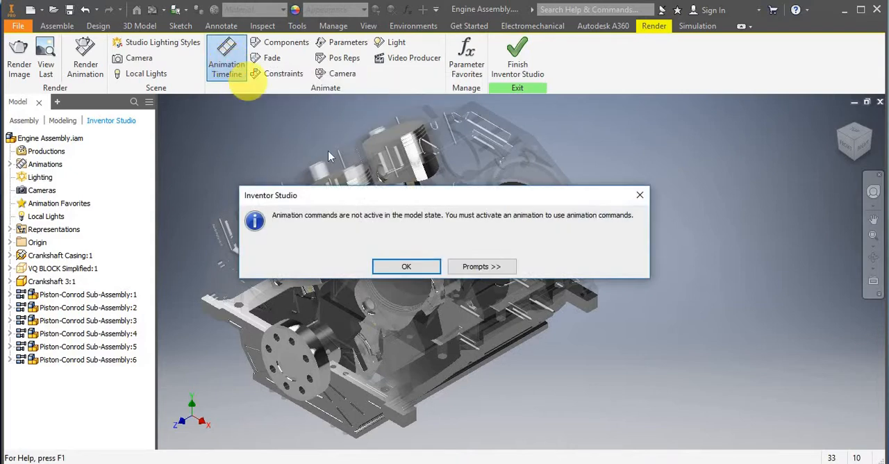
{"action": "left_click", "coordinate": [410, 268]}
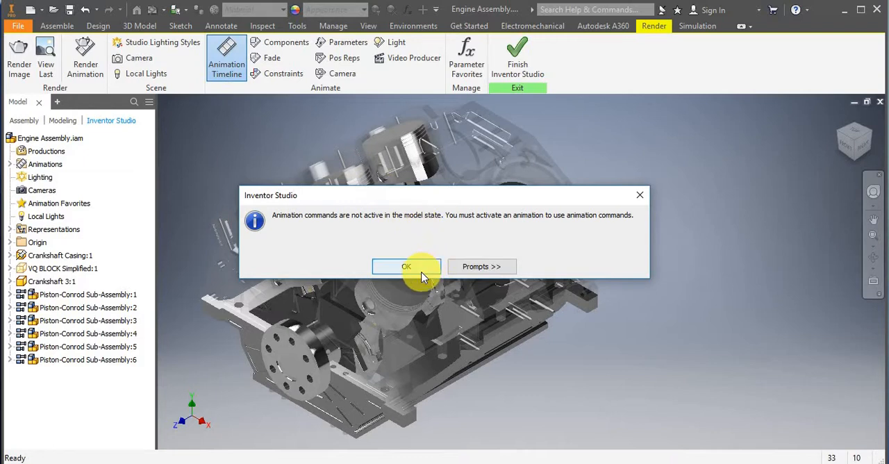
{"action": "left_click", "coordinate": [422, 273]}
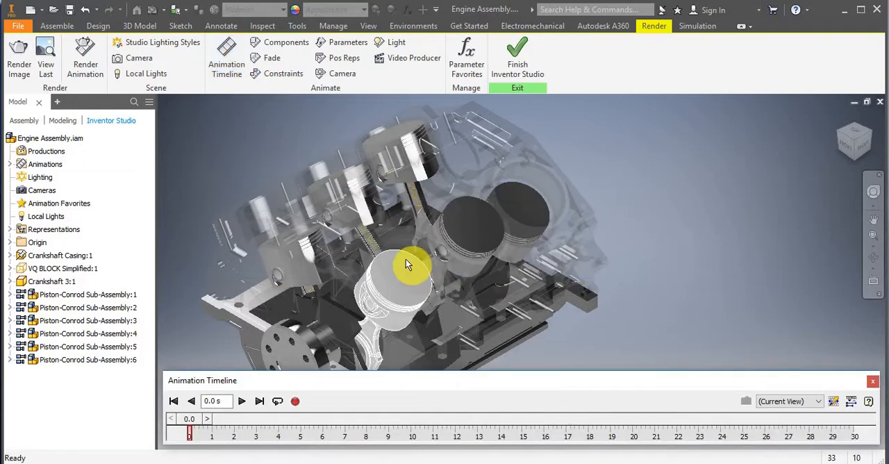
Expand the timeline's action editor to look at it, and collapse it again with the timeline clear of the engine.
{"action": "left_click_drag", "start_coordinate": [689, 383], "coordinate": [685, 389]}
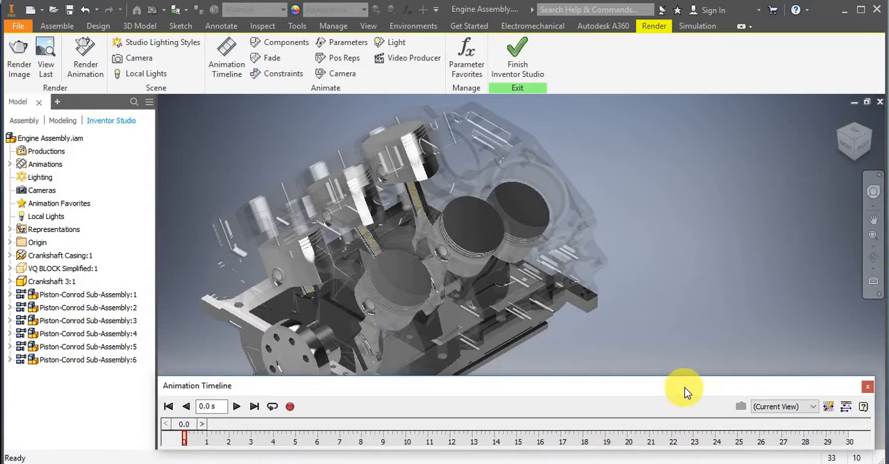
{"action": "left_click", "coordinate": [847, 407]}
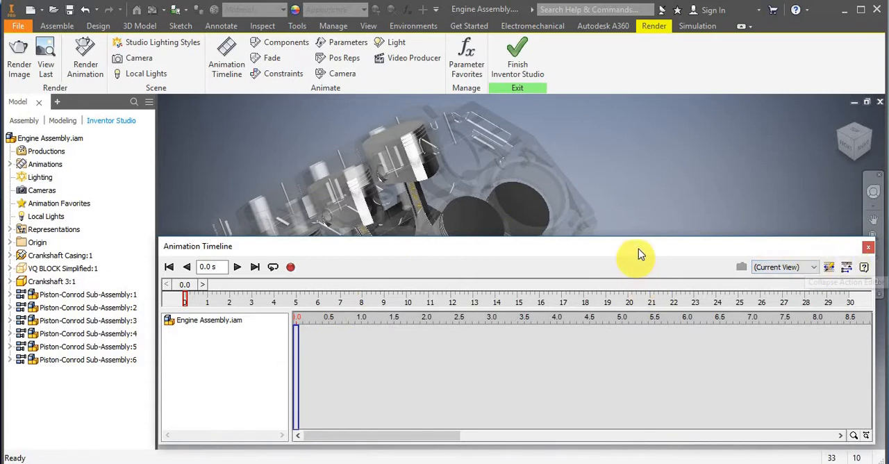
{"action": "left_click_drag", "start_coordinate": [639, 252], "coordinate": [638, 254]}
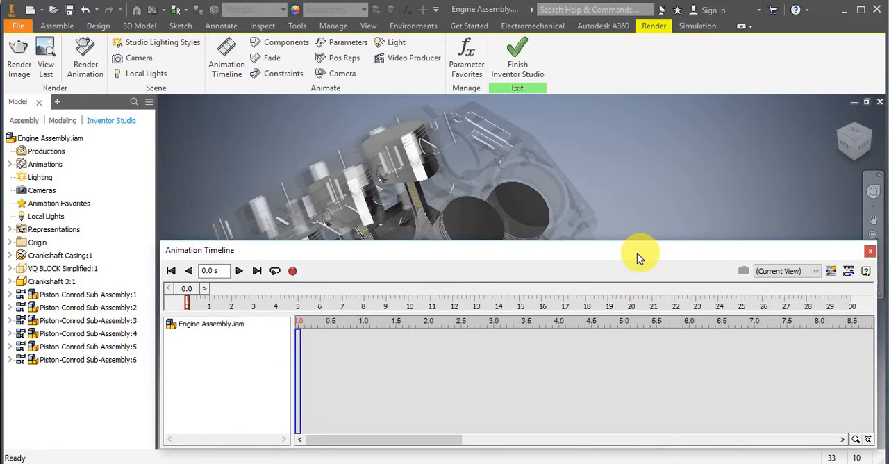
{"action": "left_click", "coordinate": [847, 271]}
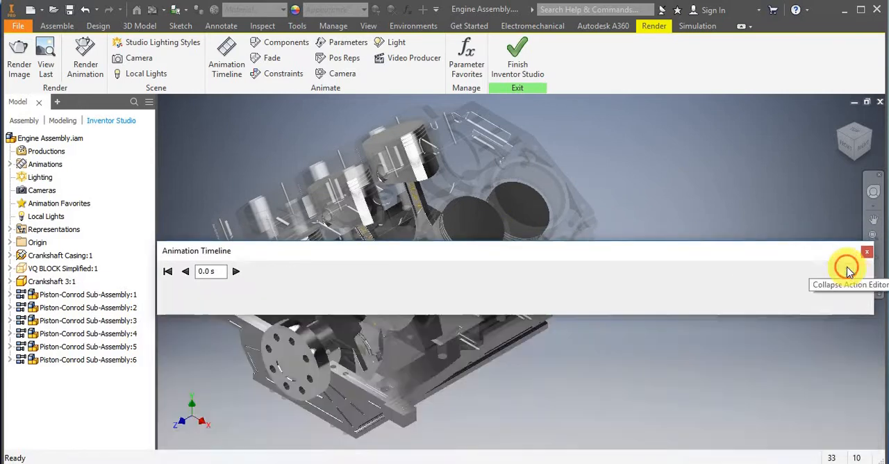
{"action": "left_click_drag", "start_coordinate": [720, 258], "coordinate": [719, 390]}
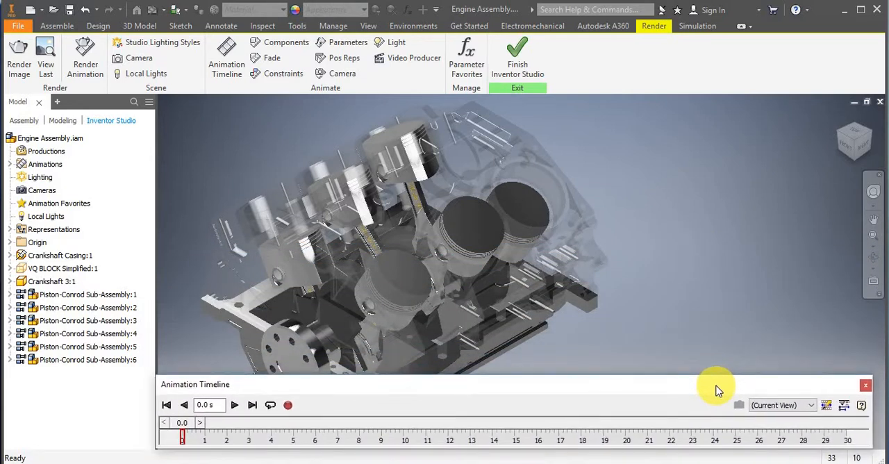
Set up a constraint animation for the crankshaft's Angle:1 constraint with an end value of 10000 degrees.
{"action": "scroll", "coordinate": [527, 184], "scroll_direction": "down", "scroll_amount": 3}
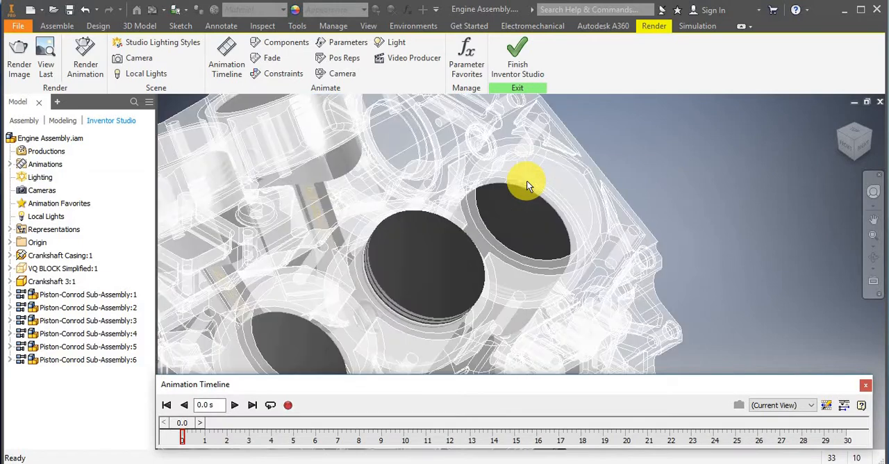
{"action": "scroll", "coordinate": [527, 181], "scroll_direction": "up", "scroll_amount": 6}
{"action": "scroll", "coordinate": [417, 237], "scroll_direction": "down", "scroll_amount": 3}
{"action": "mouse_move", "coordinate": [463, 192]}
{"action": "middle_mouse_down"}
{"action": "mouse_move", "coordinate": [466, 184]}
{"action": "mouse_move", "coordinate": [452, 198]}
{"action": "middle_mouse_up"}
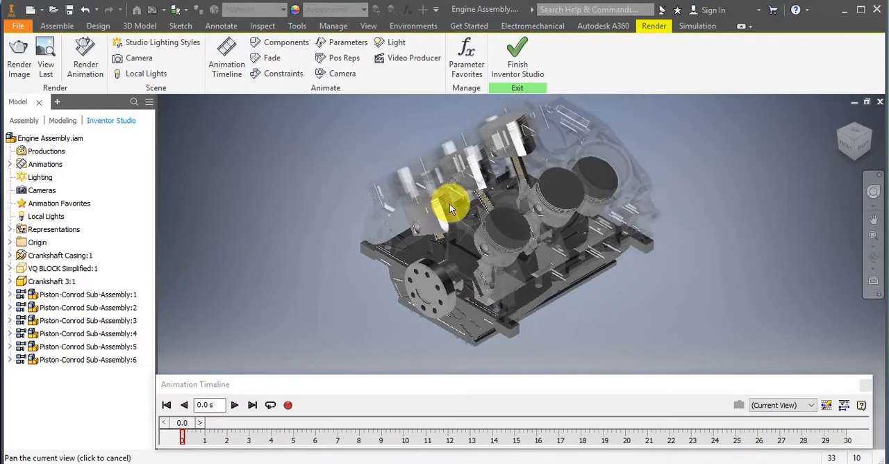
{"action": "left_click", "coordinate": [277, 76]}
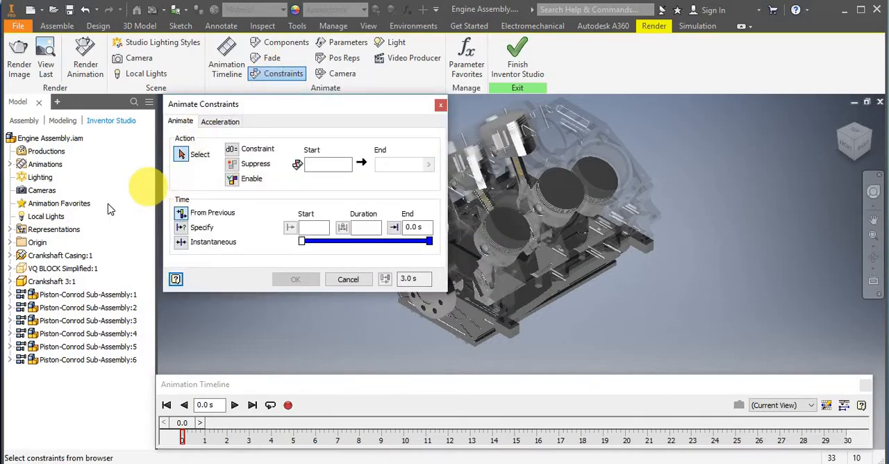
{"action": "left_click", "coordinate": [12, 281]}
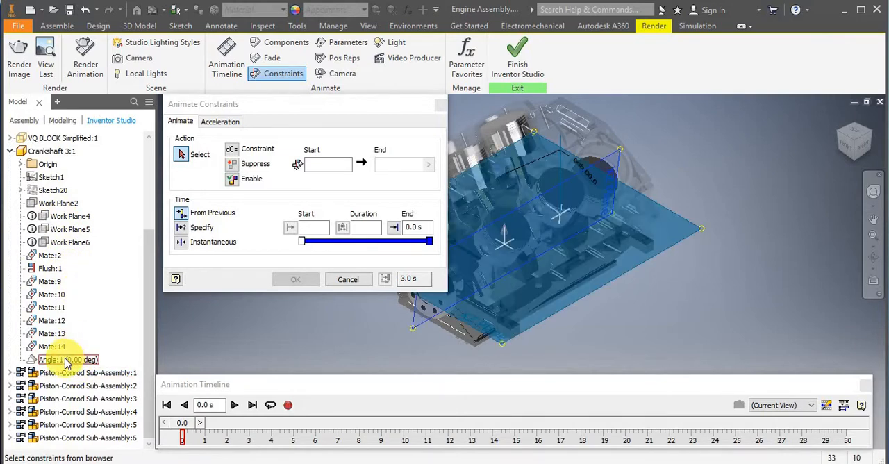
{"action": "left_click", "coordinate": [63, 360]}
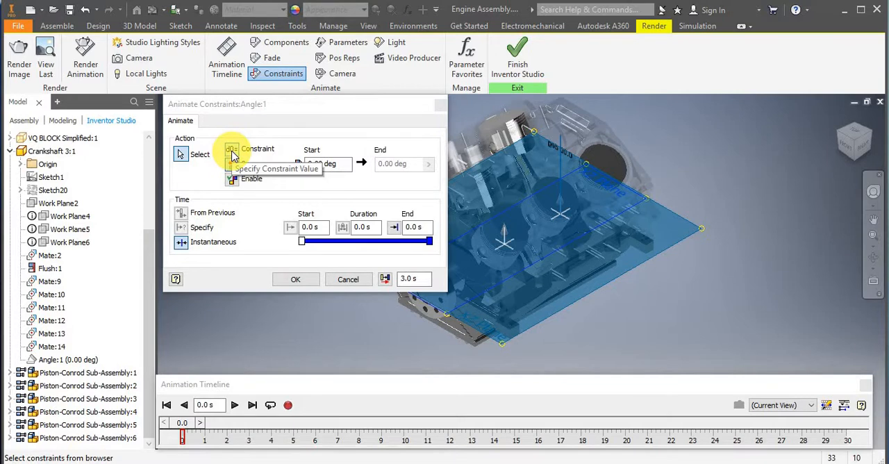
{"action": "left_click", "coordinate": [232, 152]}
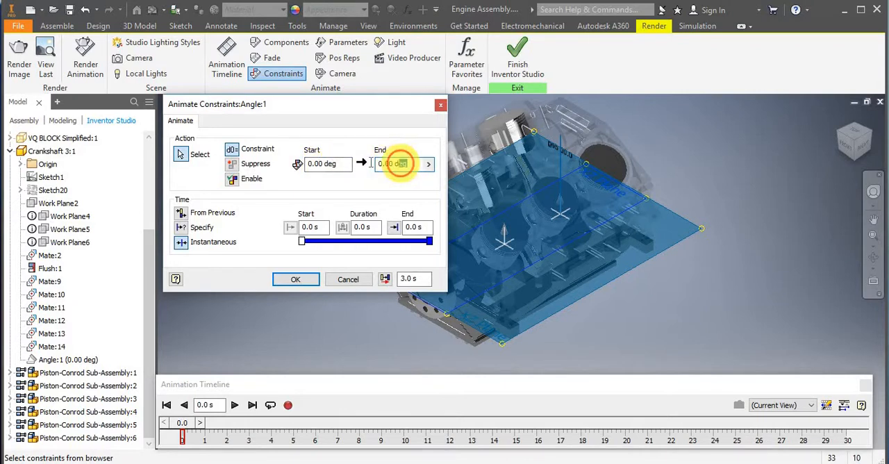
{"action": "left_click_drag", "start_coordinate": [408, 165], "coordinate": [370, 164]}
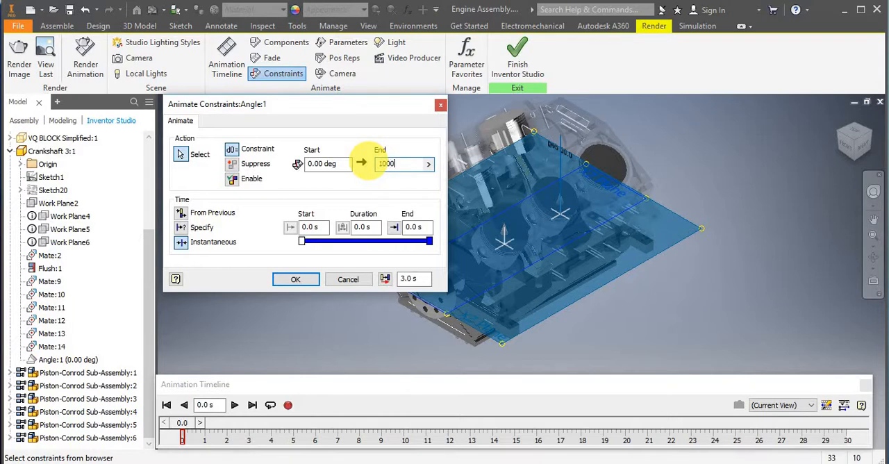
{"action": "left_click", "coordinate": [387, 163]}
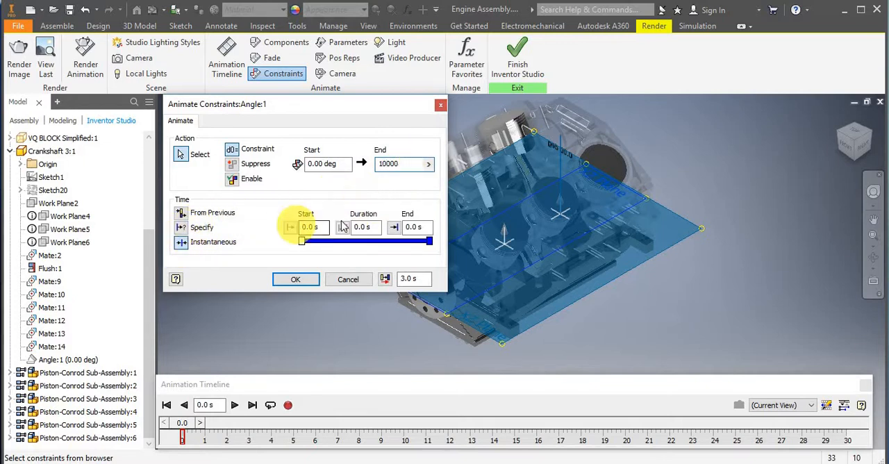
Specify an end time of 30 seconds for the Angle:1 animation and create the action.
{"action": "left_click", "coordinate": [181, 229]}
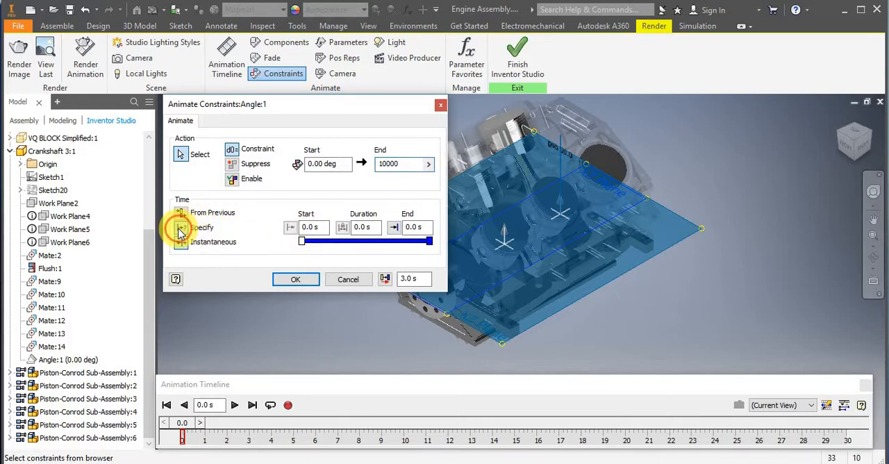
{"action": "left_click", "coordinate": [420, 227]}
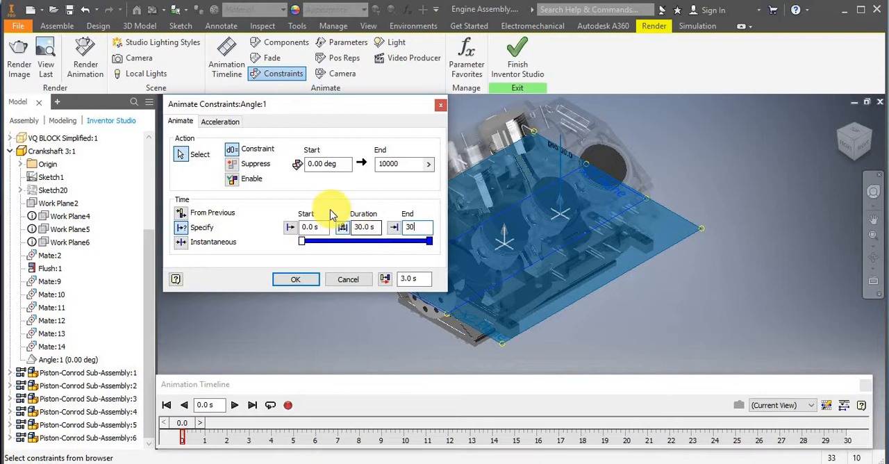
{"action": "left_click", "coordinate": [290, 281]}
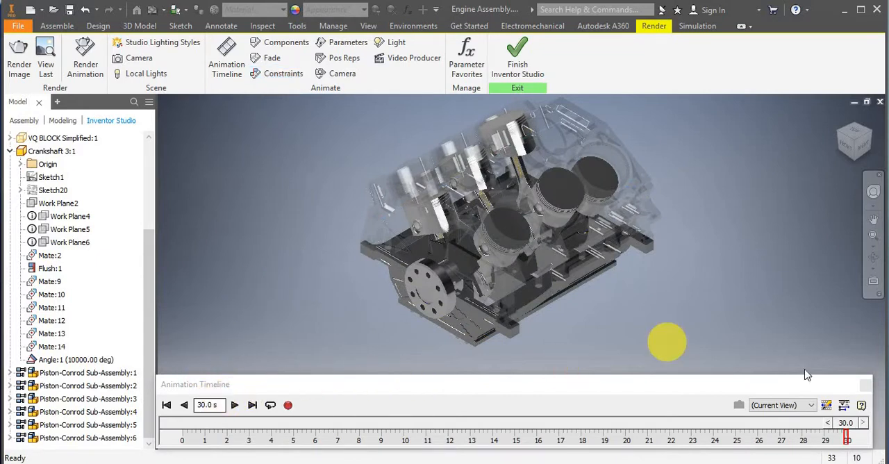
Expand the action editor and examine the Angle:1 action from its start to its end at 30 seconds.
{"action": "left_click", "coordinate": [844, 408]}
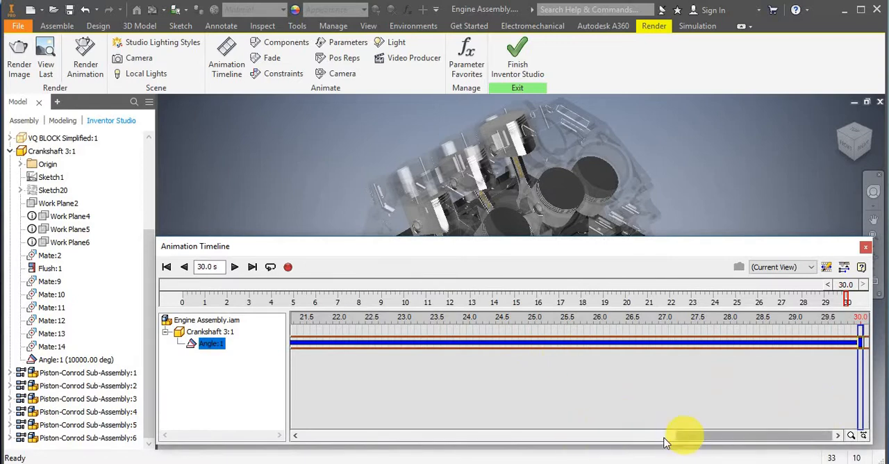
{"action": "left_click_drag", "start_coordinate": [683, 437], "coordinate": [208, 347]}
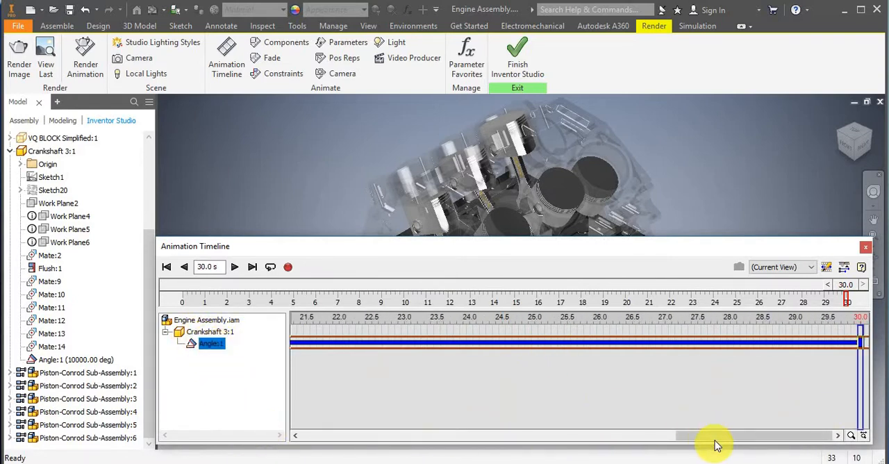
{"action": "left_click_drag", "start_coordinate": [716, 438], "coordinate": [313, 421]}
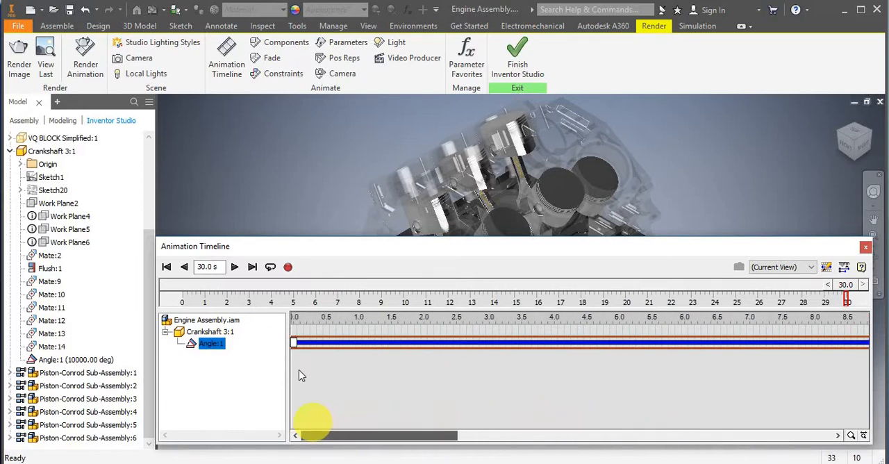
{"action": "mouse_move", "coordinate": [393, 437]}
{"action": "left_mouse_down"}
{"action": "mouse_move", "coordinate": [877, 357]}
{"action": "mouse_move", "coordinate": [869, 347]}
{"action": "mouse_move", "coordinate": [866, 366]}
{"action": "mouse_move", "coordinate": [560, 393]}
{"action": "left_mouse_up"}
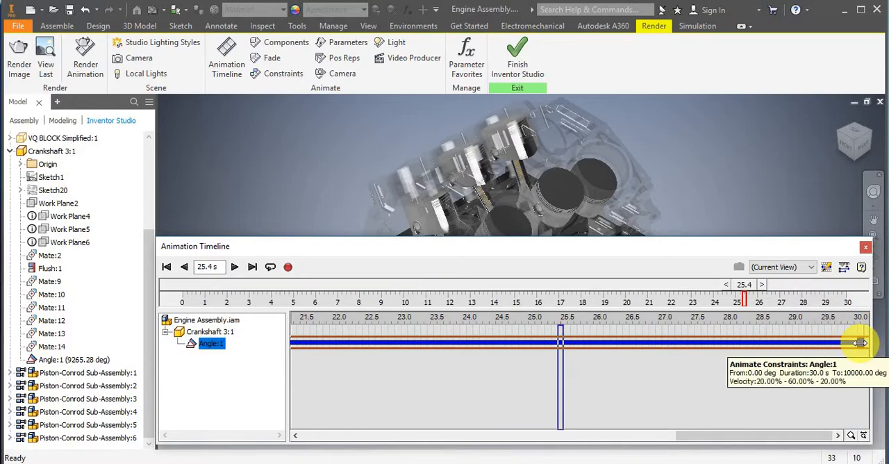
{"action": "mouse_move", "coordinate": [852, 343]}
{"action": "left_mouse_down"}
{"action": "mouse_move", "coordinate": [773, 342]}
{"action": "mouse_move", "coordinate": [859, 343]}
{"action": "left_mouse_up"}
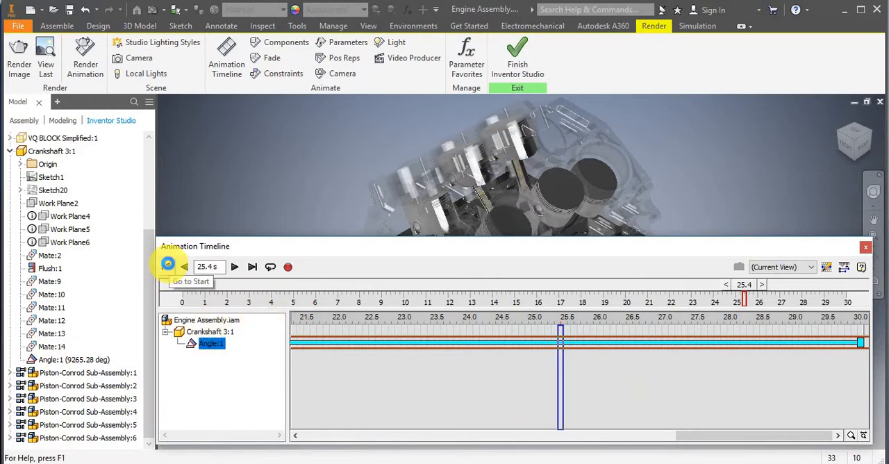
Play the crankshaft animation from the beginning with the engine in view, stop it, and return to the start.
{"action": "left_click", "coordinate": [166, 266]}
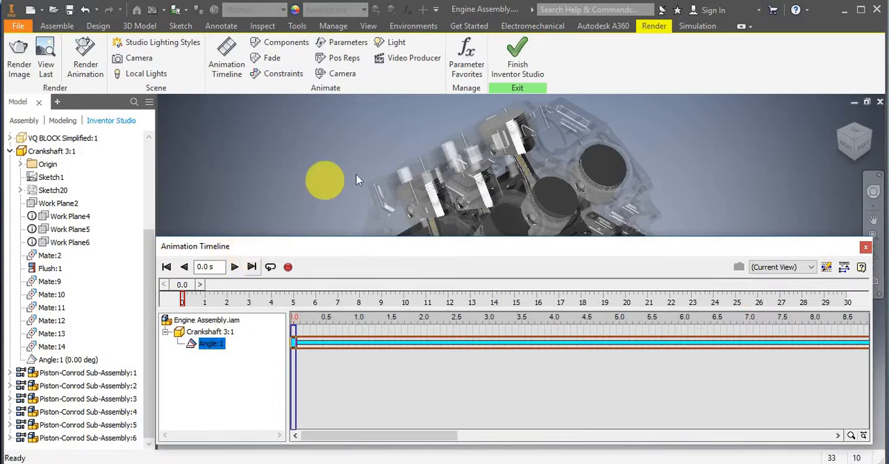
{"action": "scroll", "coordinate": [448, 191], "scroll_direction": "down", "scroll_amount": 3}
{"action": "middle_click_drag", "start_coordinate": [447, 191], "coordinate": [359, 146]}
{"action": "scroll", "coordinate": [360, 147], "scroll_direction": "up", "scroll_amount": 5}
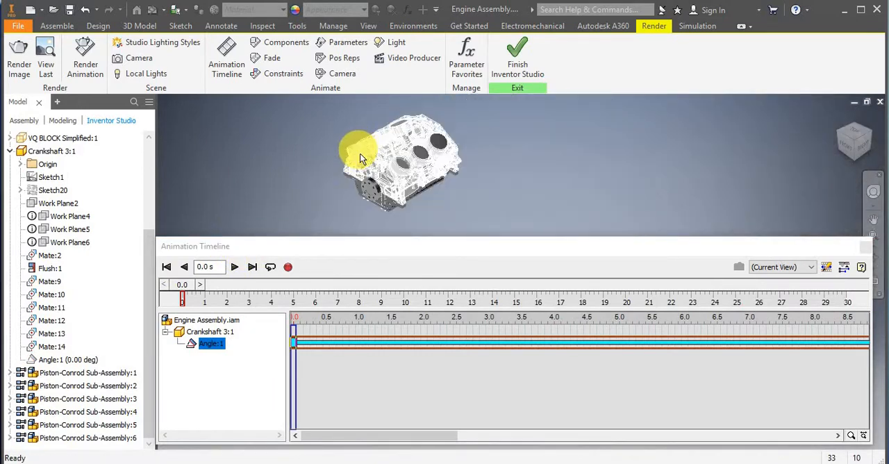
{"action": "scroll", "coordinate": [360, 154], "scroll_direction": "down", "scroll_amount": 5}
{"action": "left_click", "coordinate": [235, 267]}
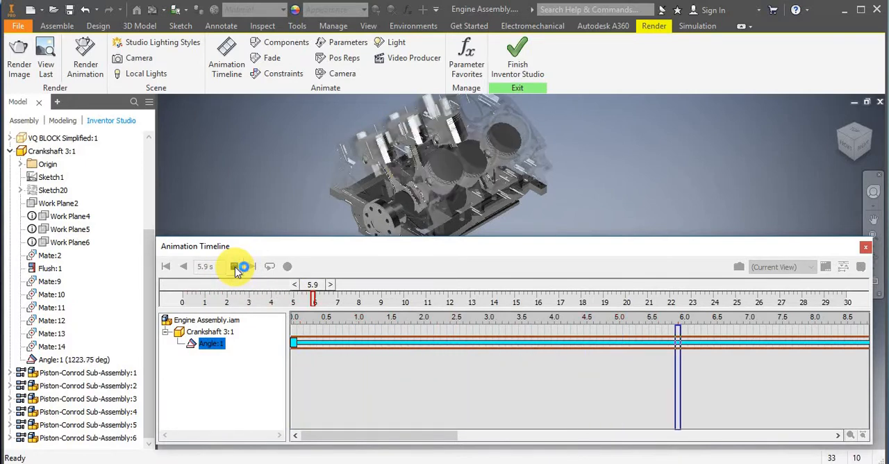
{"action": "left_click", "coordinate": [235, 267]}
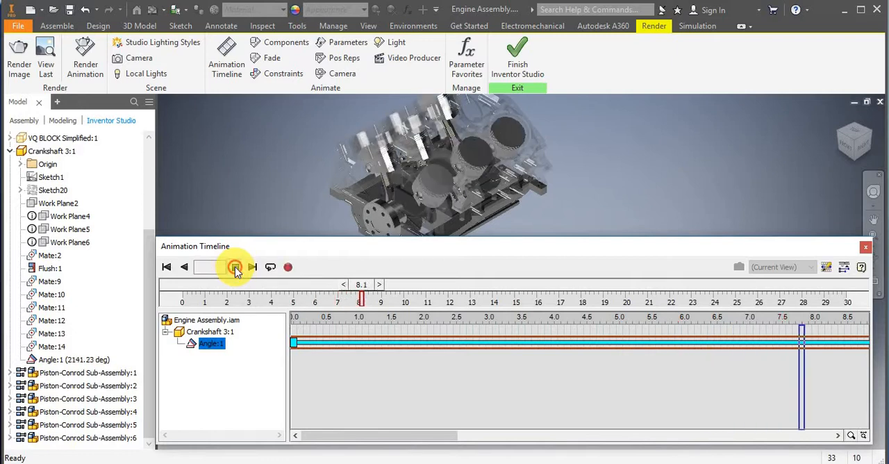
{"action": "left_click", "coordinate": [166, 267]}
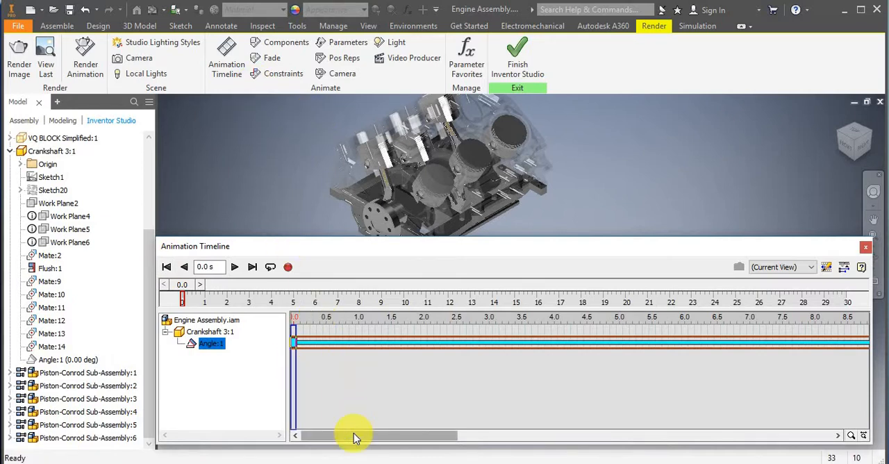
Edit the Angle:1 animation action so its end value is 5000 degrees.
{"action": "right_click", "coordinate": [216, 347]}
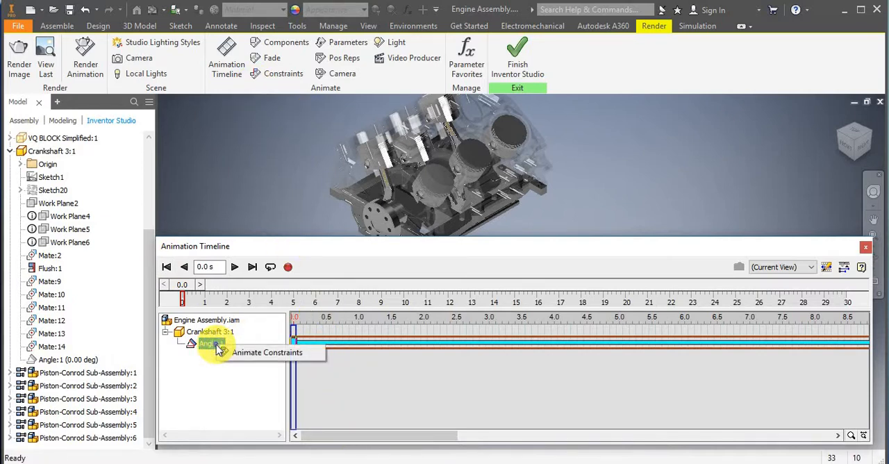
{"action": "left_click", "coordinate": [348, 347]}
{"action": "right_click", "coordinate": [348, 347]}
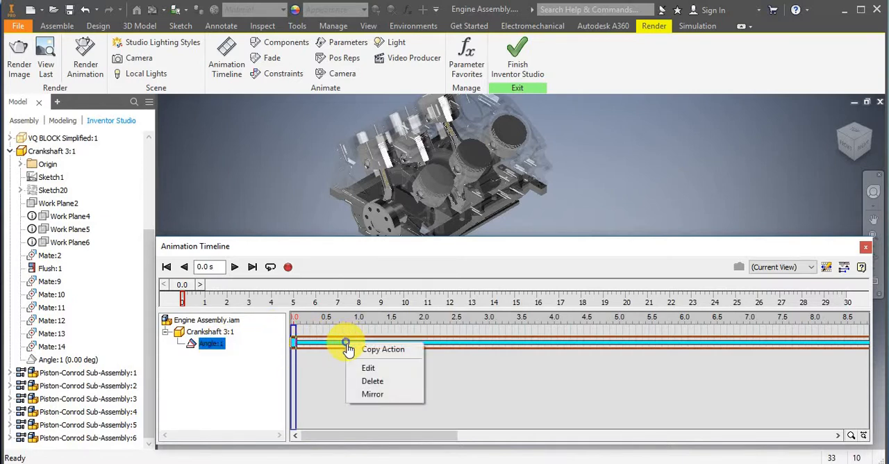
{"action": "left_click", "coordinate": [362, 370]}
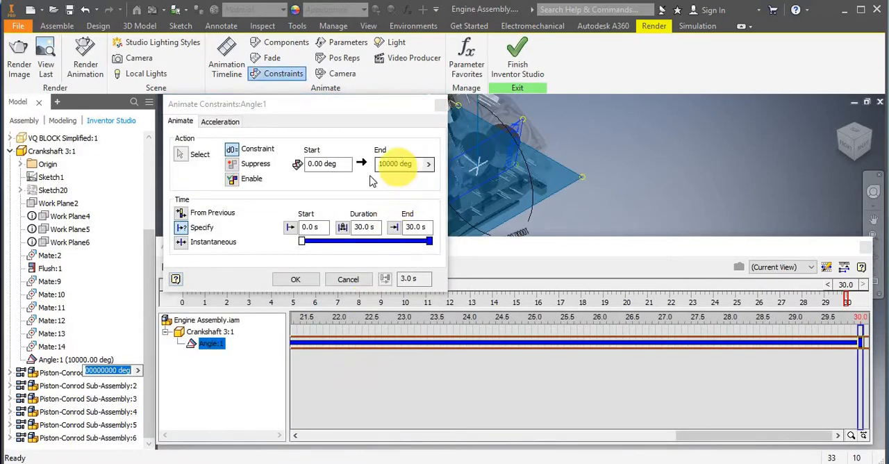
{"action": "left_click", "coordinate": [400, 164]}
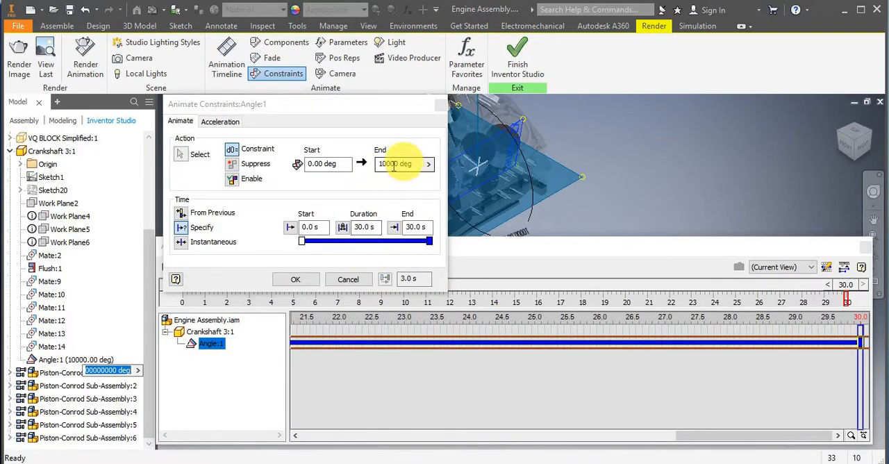
{"action": "left_click_drag", "start_coordinate": [399, 164], "coordinate": [372, 170]}
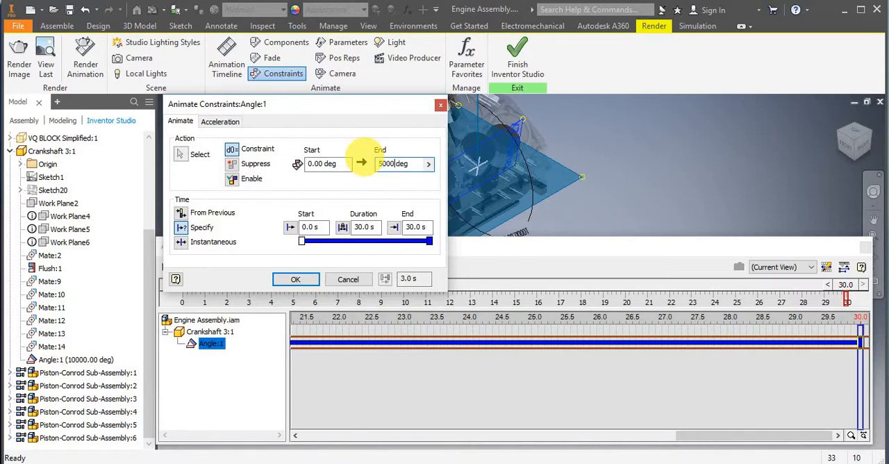
{"action": "left_click", "coordinate": [292, 281]}
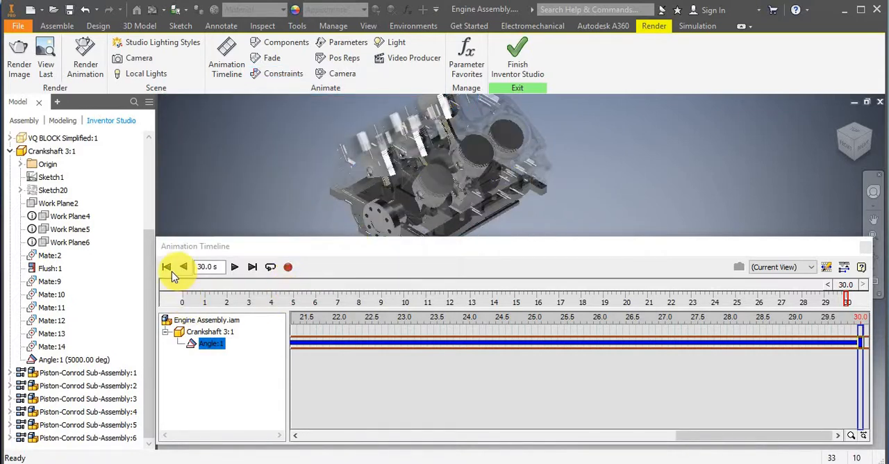
Replay the edited Angle:1 animation from the start, stop it, and rewind to 0 seconds.
{"action": "left_click", "coordinate": [167, 267]}
{"action": "left_click", "coordinate": [235, 270]}
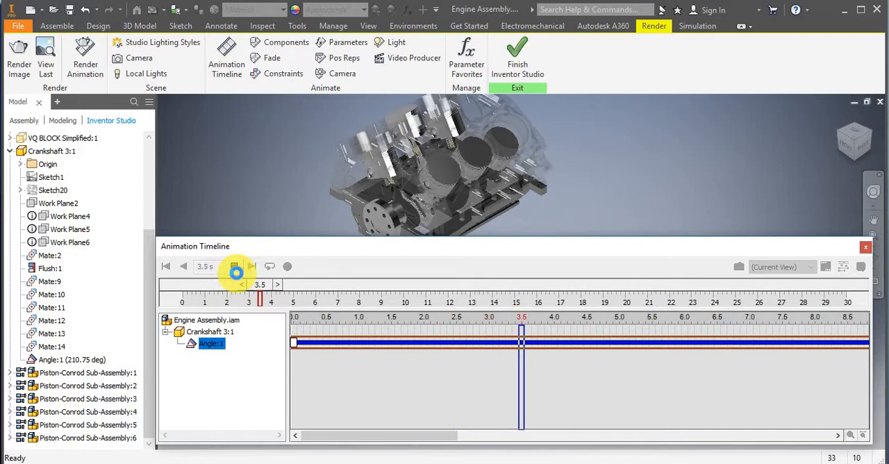
{"action": "left_click", "coordinate": [236, 268]}
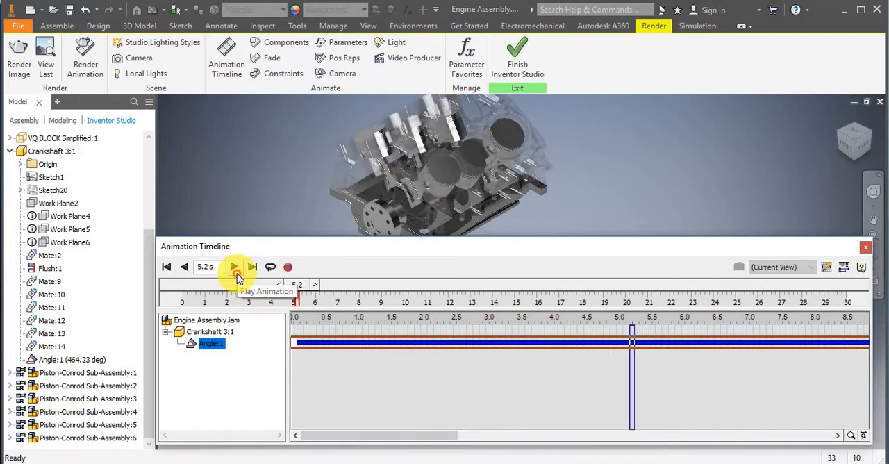
{"action": "left_click", "coordinate": [165, 268]}
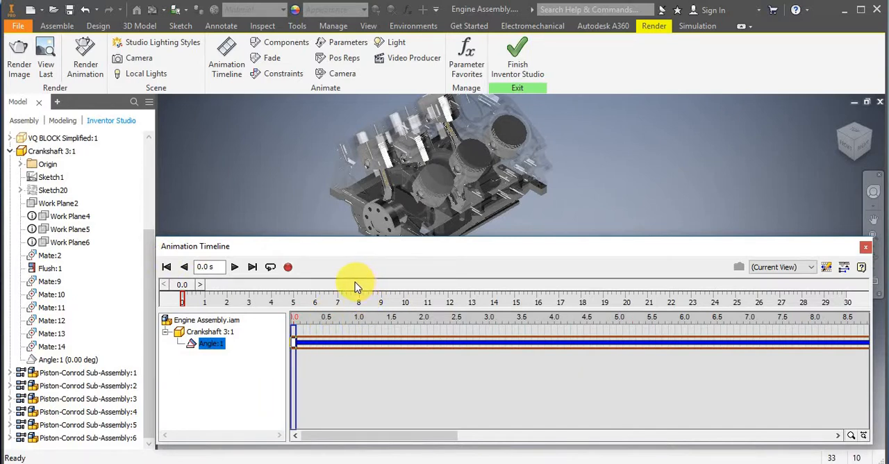
Compare the Specify Velocity and Constant Speed profiles in the animation options, then keep the default velocity setting.
{"action": "left_click", "coordinate": [826, 269]}
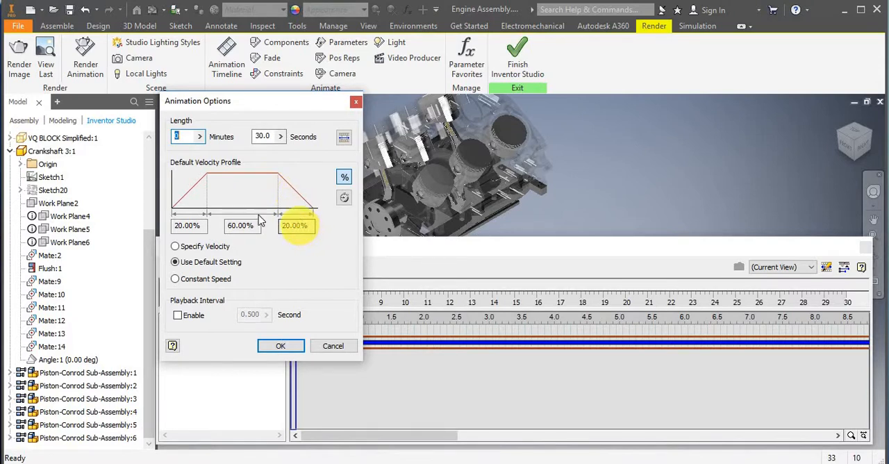
{"action": "left_click", "coordinate": [174, 248]}
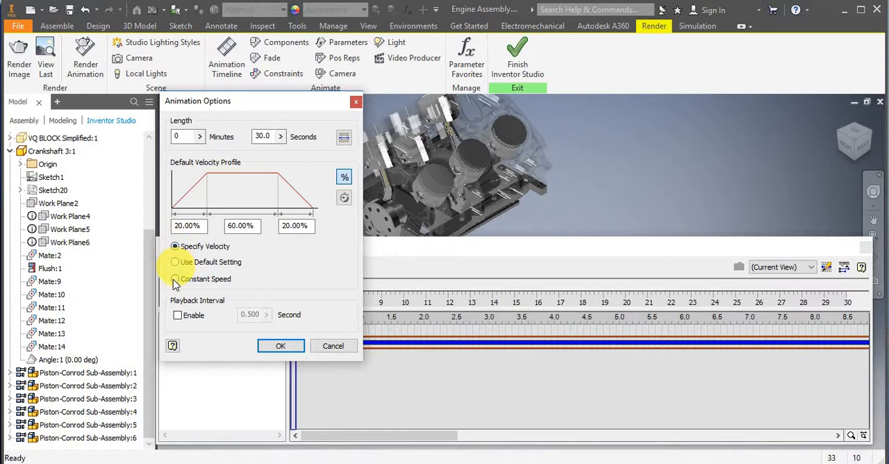
{"action": "left_click", "coordinate": [176, 280]}
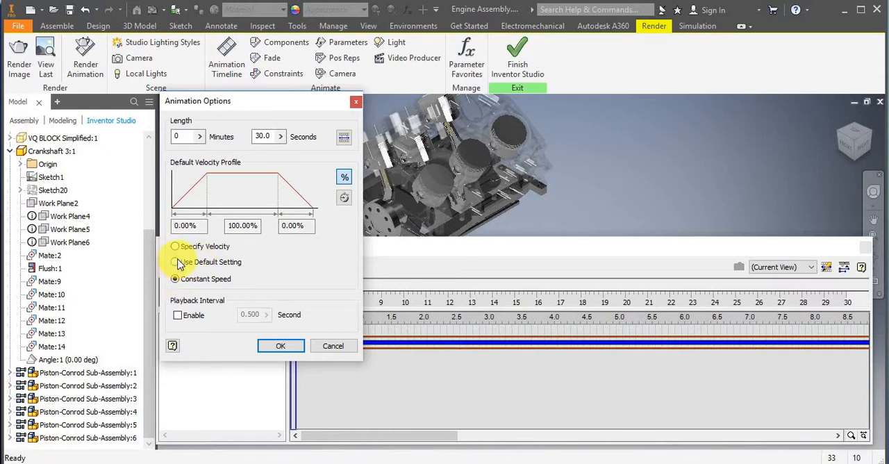
{"action": "left_click", "coordinate": [177, 263]}
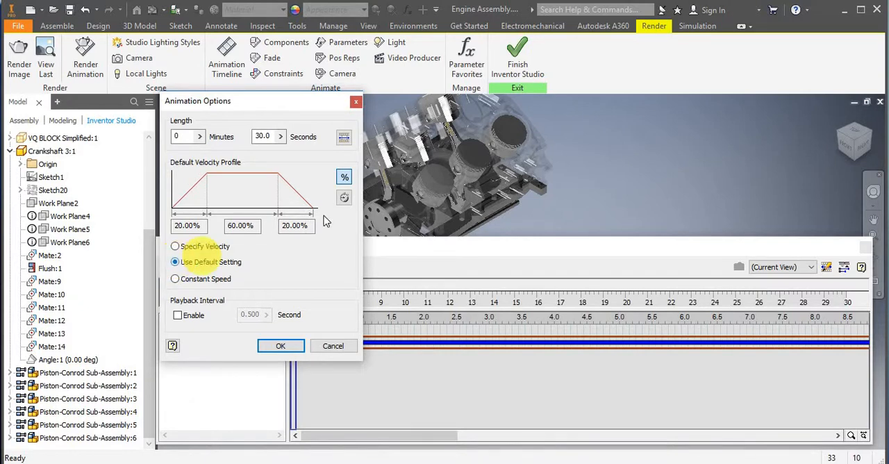
{"action": "left_click", "coordinate": [281, 346]}
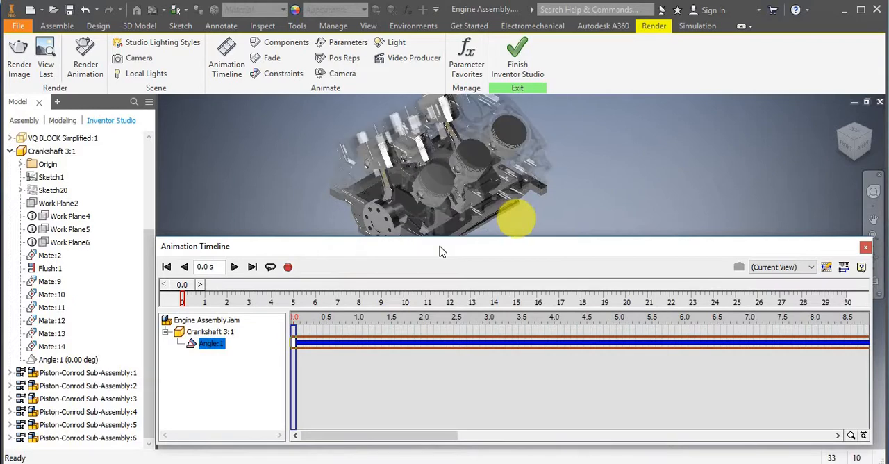
Collapse the action editor and move the animation timeline below the engine model.
{"action": "left_click", "coordinate": [843, 268]}
{"action": "left_click_drag", "start_coordinate": [601, 248], "coordinate": [594, 386]}
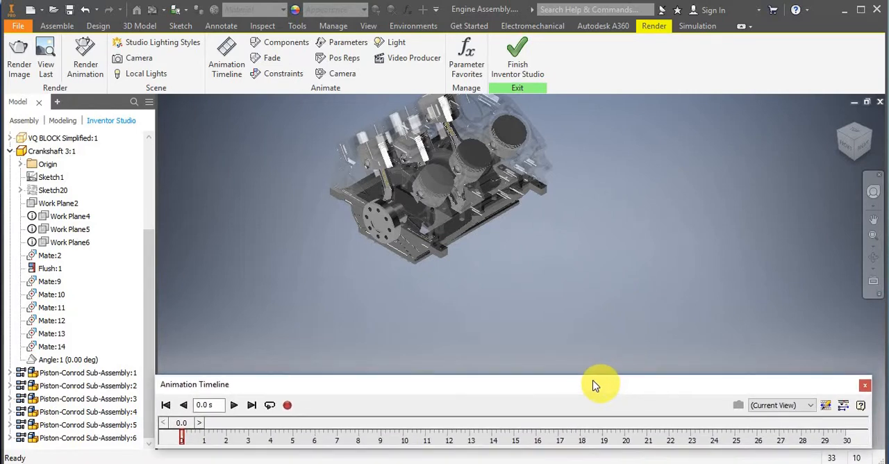
Create a camera from the current view with the engine in its corner orientation and framed close up.
{"action": "left_click", "coordinate": [145, 286]}
{"action": "left_click_drag", "start_coordinate": [137, 200], "coordinate": [129, 155]}
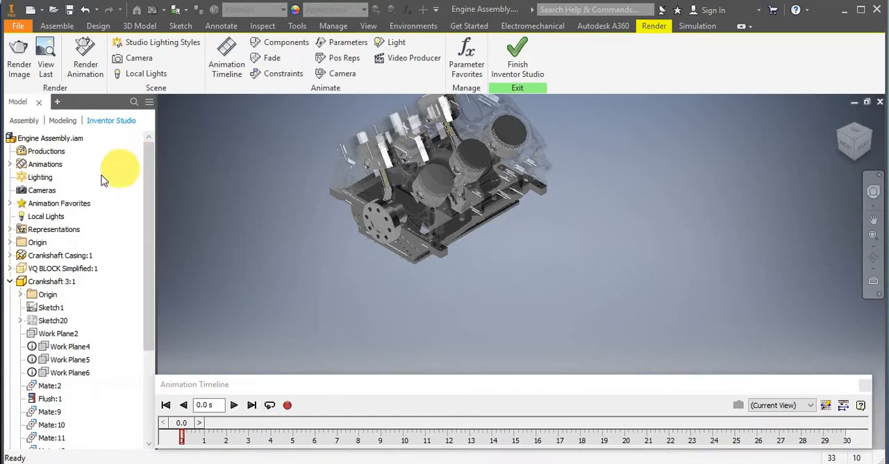
{"action": "right_click", "coordinate": [37, 197]}
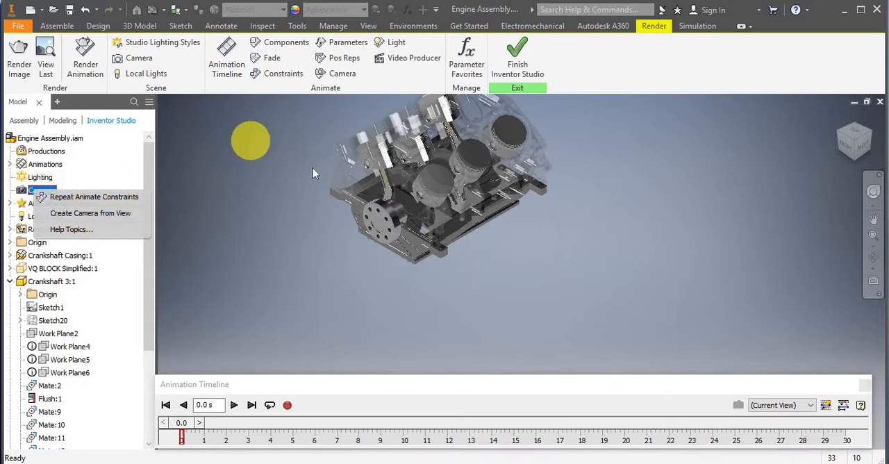
{"action": "left_click", "coordinate": [703, 142]}
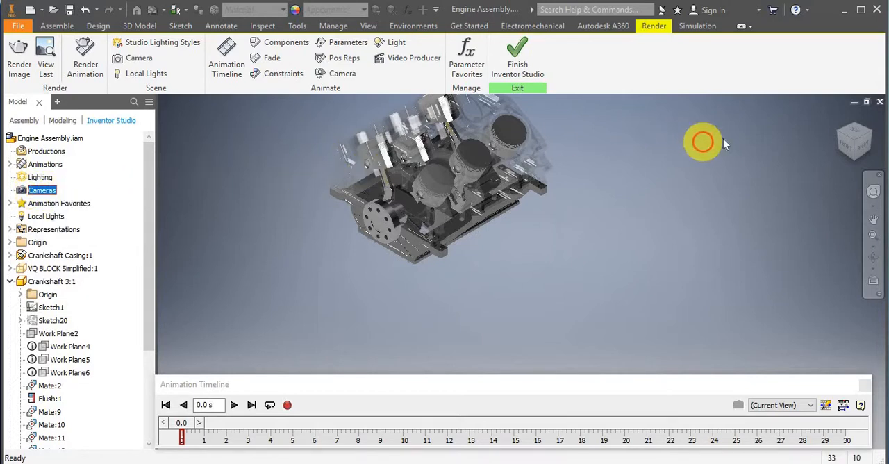
{"action": "left_click", "coordinate": [854, 142]}
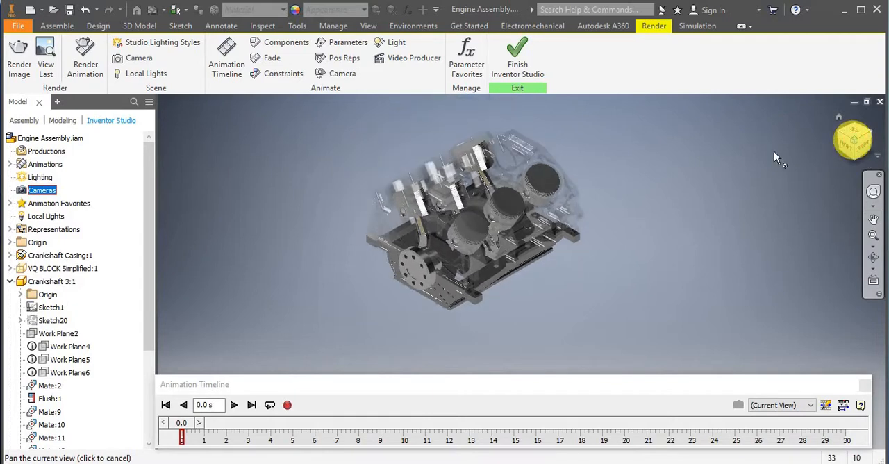
{"action": "scroll", "coordinate": [534, 288], "scroll_direction": "up", "scroll_amount": 5}
{"action": "left_click_drag", "start_coordinate": [523, 299], "coordinate": [554, 306]}
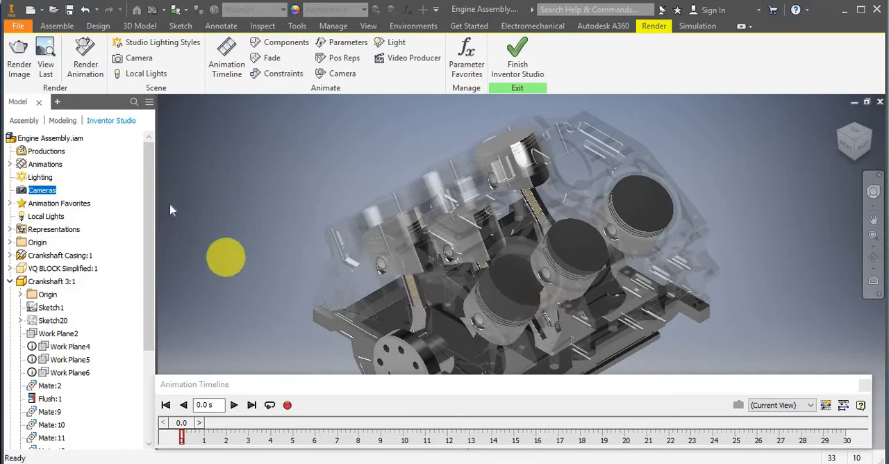
{"action": "right_click", "coordinate": [36, 191]}
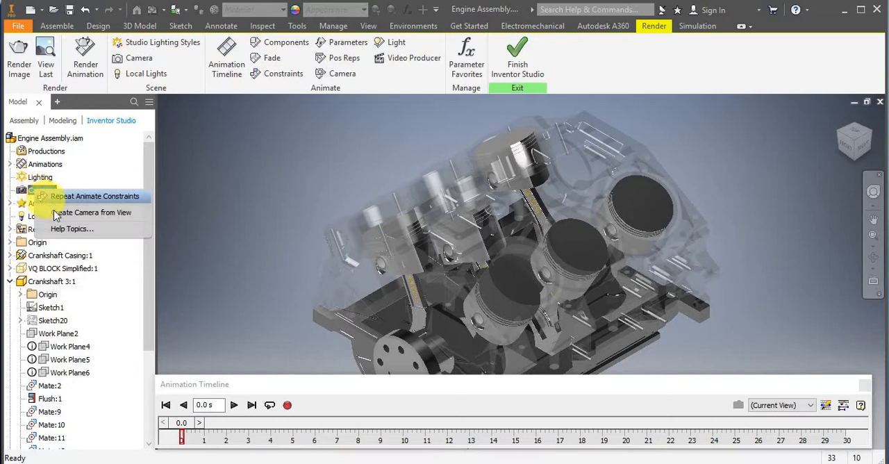
{"action": "left_click", "coordinate": [59, 217]}
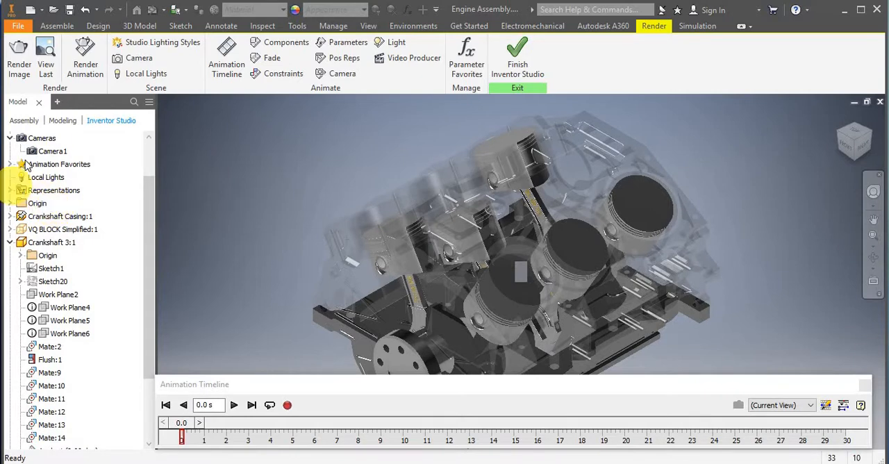
Try linking Camera1 to the view and reorienting the engine to adjust the camera.
{"action": "left_click", "coordinate": [43, 153]}
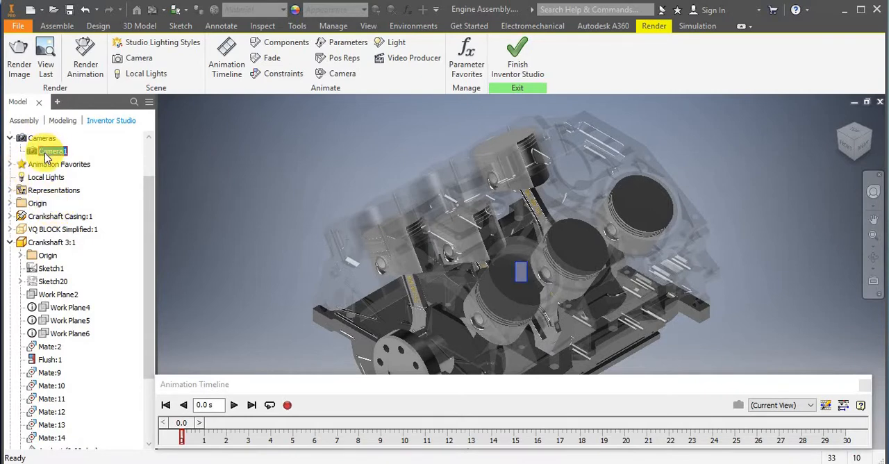
{"action": "right_click", "coordinate": [47, 157]}
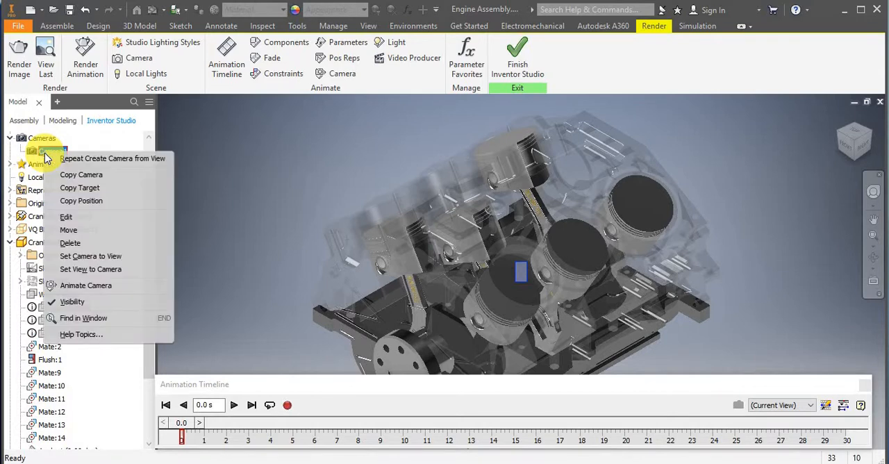
{"action": "left_click", "coordinate": [78, 218]}
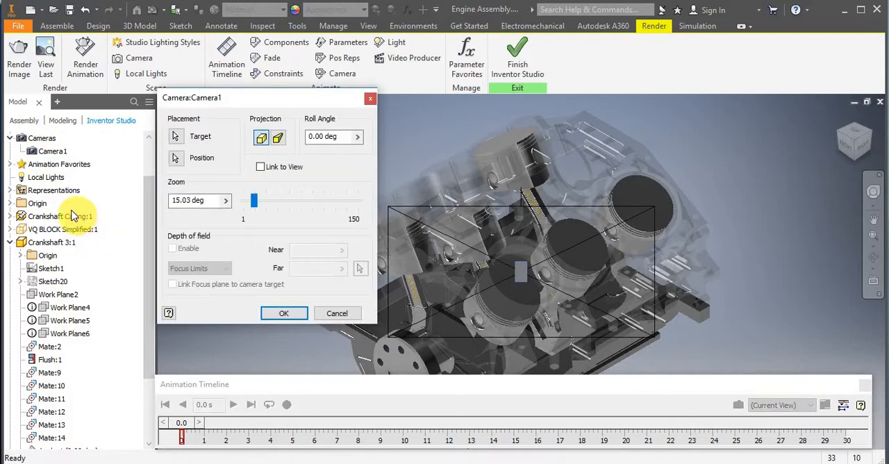
{"action": "left_click", "coordinate": [261, 168]}
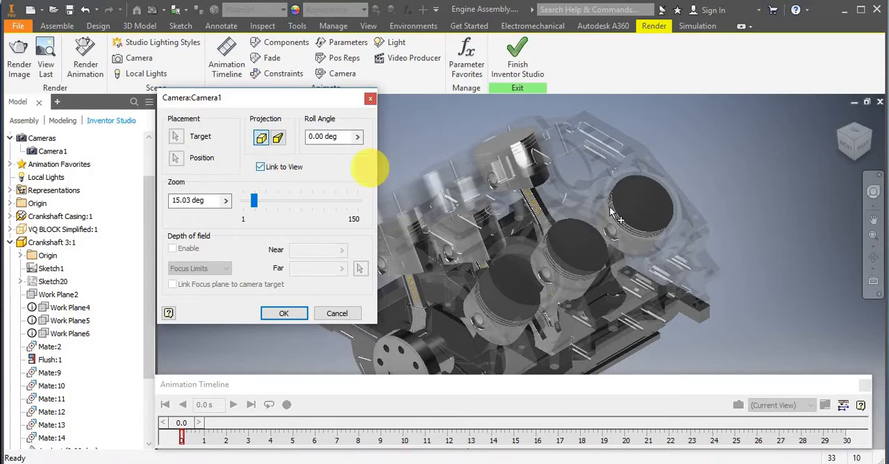
{"action": "middle_click_drag", "start_coordinate": [643, 230], "coordinate": [590, 233]}
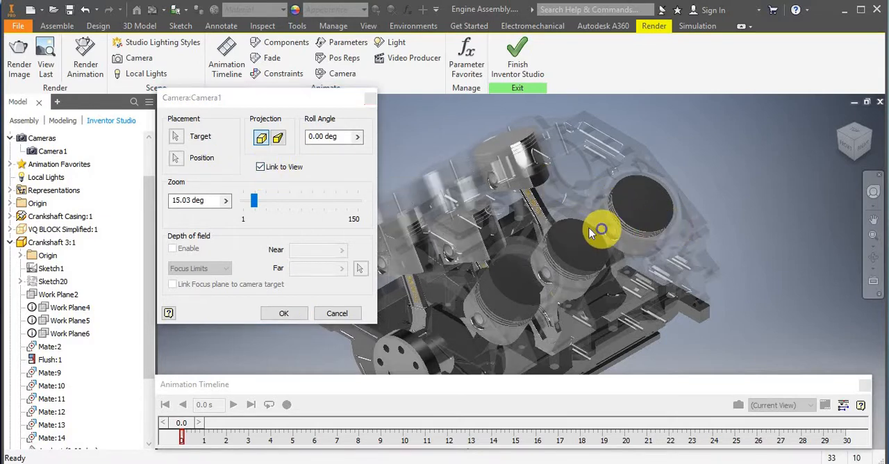
{"action": "right_click", "coordinate": [661, 210], "text": "shift"}
{"action": "left_click", "coordinate": [761, 139]}
{"action": "middle_click_drag", "start_coordinate": [777, 163], "coordinate": [654, 211], "text": "shift"}
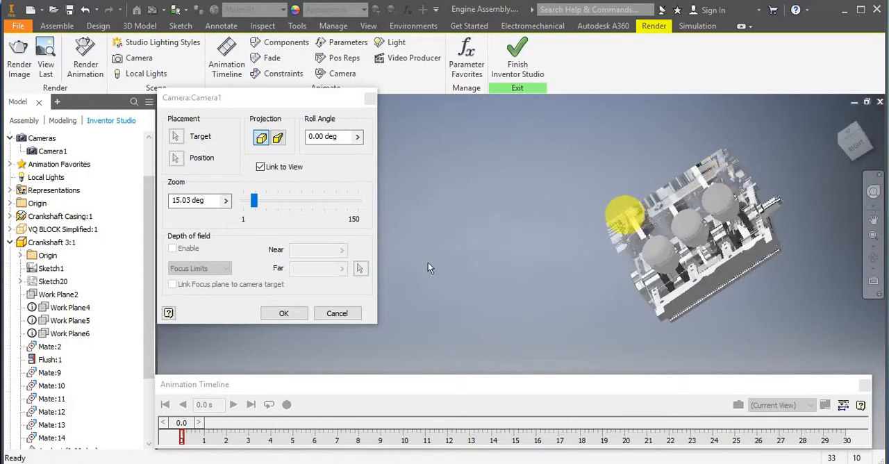
{"action": "left_click", "coordinate": [337, 313]}
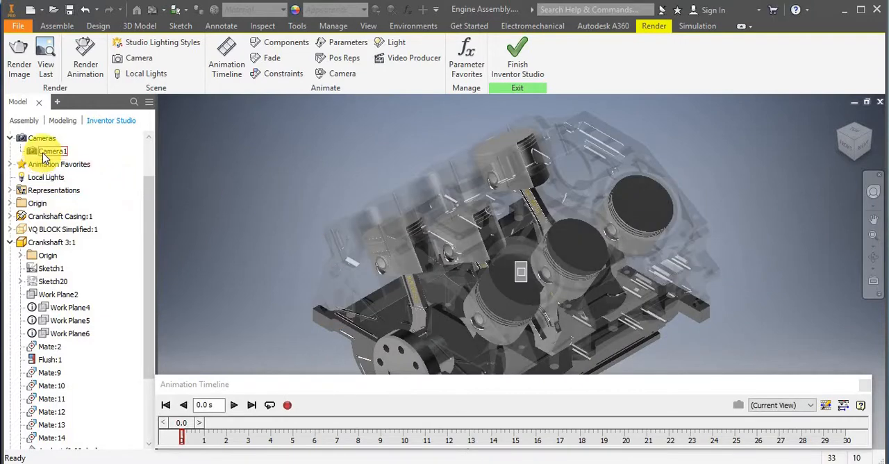
Edit Camera1 so its target is the Center Point of the assembly origin.
{"action": "right_click", "coordinate": [43, 154]}
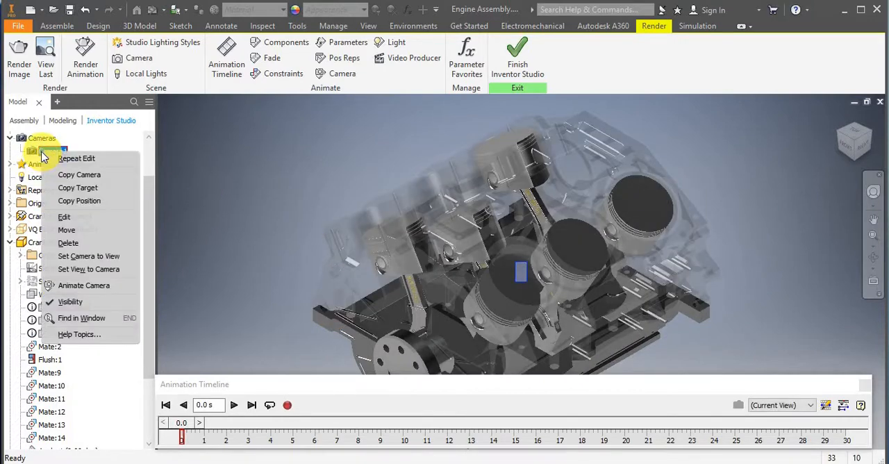
{"action": "left_click", "coordinate": [64, 217]}
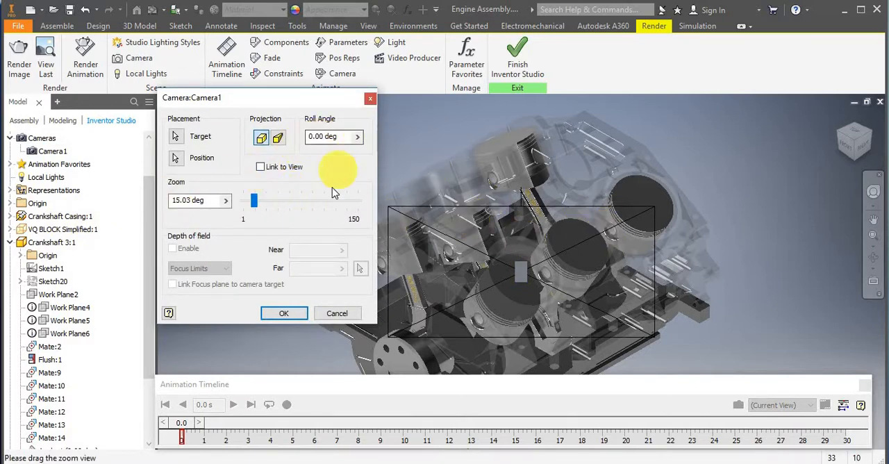
{"action": "left_click", "coordinate": [174, 137]}
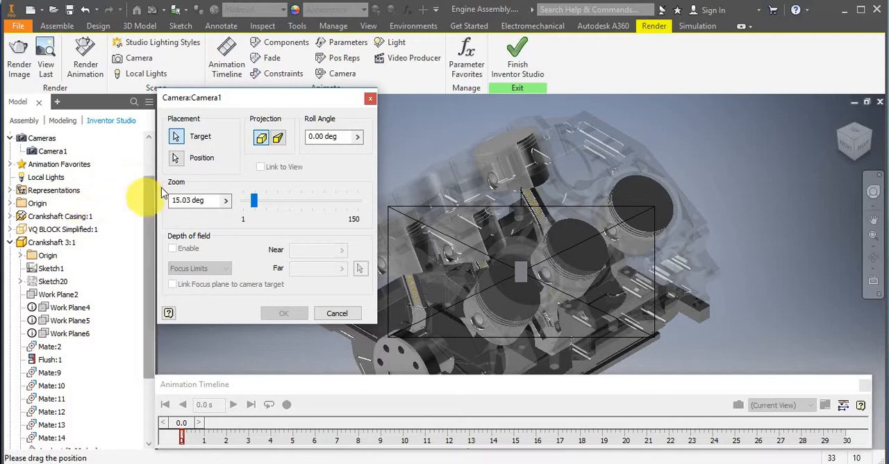
{"action": "left_click", "coordinate": [10, 245]}
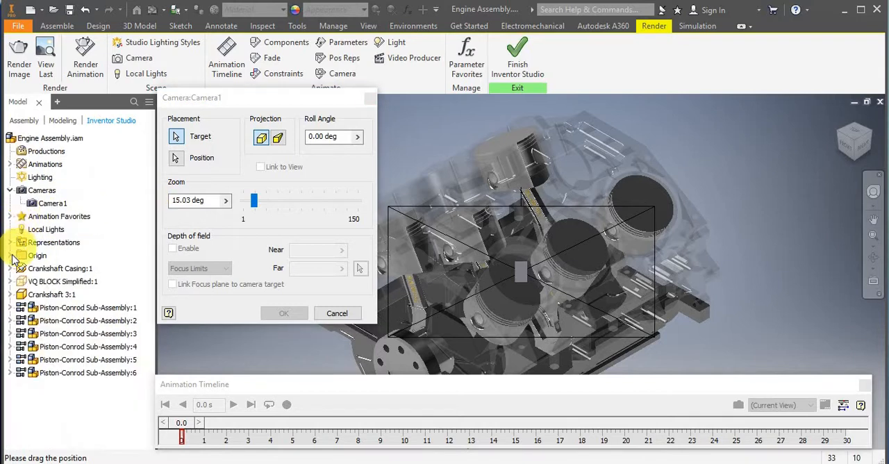
{"action": "left_click", "coordinate": [10, 255]}
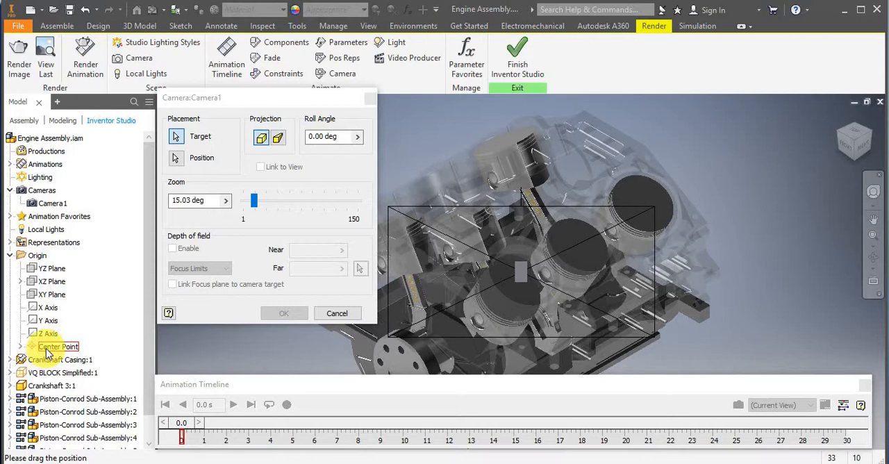
{"action": "left_click", "coordinate": [48, 351]}
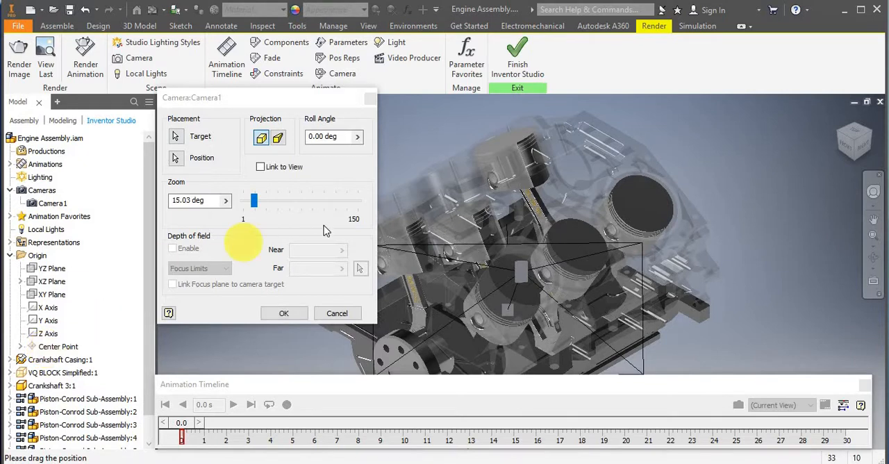
{"action": "left_click", "coordinate": [282, 314]}
Examine from several angles and distances where Camera1 and its target line sit relative to the engine.
{"action": "scroll", "coordinate": [472, 193], "scroll_direction": "up", "scroll_amount": 3}
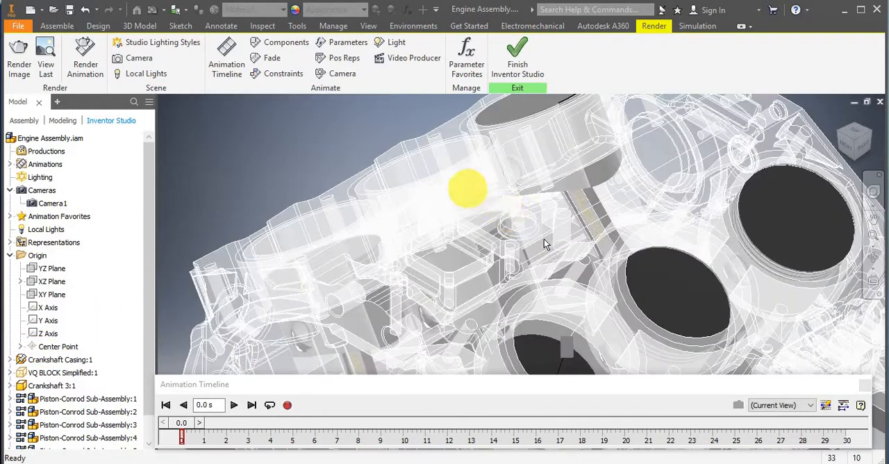
{"action": "scroll", "coordinate": [565, 254], "scroll_direction": "down", "scroll_amount": 3}
{"action": "middle_click_drag", "start_coordinate": [580, 264], "coordinate": [591, 277], "text": "shift"}
{"action": "scroll", "coordinate": [591, 277], "scroll_direction": "down", "scroll_amount": 5}
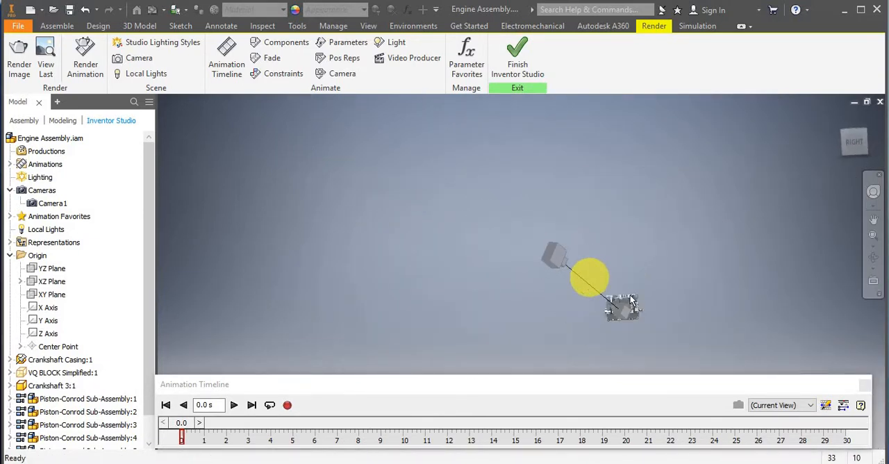
{"action": "scroll", "coordinate": [638, 311], "scroll_direction": "up", "scroll_amount": 5}
{"action": "middle_click_drag", "start_coordinate": [625, 310], "coordinate": [679, 275], "text": "shift"}
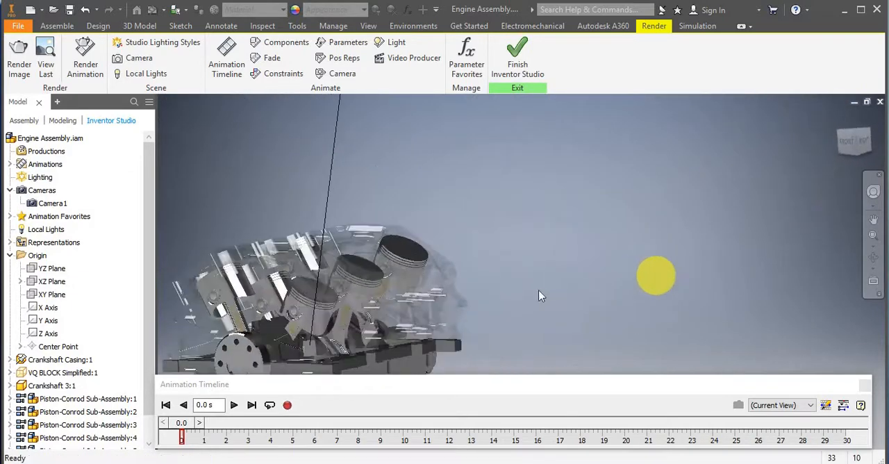
{"action": "scroll", "coordinate": [539, 291], "scroll_direction": "down", "scroll_amount": 6}
{"action": "scroll", "coordinate": [529, 294], "scroll_direction": "up", "scroll_amount": 4}
{"action": "middle_click_drag", "start_coordinate": [496, 285], "coordinate": [475, 269], "text": "shift"}
{"action": "scroll", "coordinate": [466, 274], "scroll_direction": "down", "scroll_amount": 5}
{"action": "scroll", "coordinate": [447, 253], "scroll_direction": "up", "scroll_amount": 5}
{"action": "scroll", "coordinate": [465, 280], "scroll_direction": "down", "scroll_amount": 3}
{"action": "scroll", "coordinate": [516, 238], "scroll_direction": "up", "scroll_amount": 5}
{"action": "scroll", "coordinate": [512, 258], "scroll_direction": "down", "scroll_amount": 3}
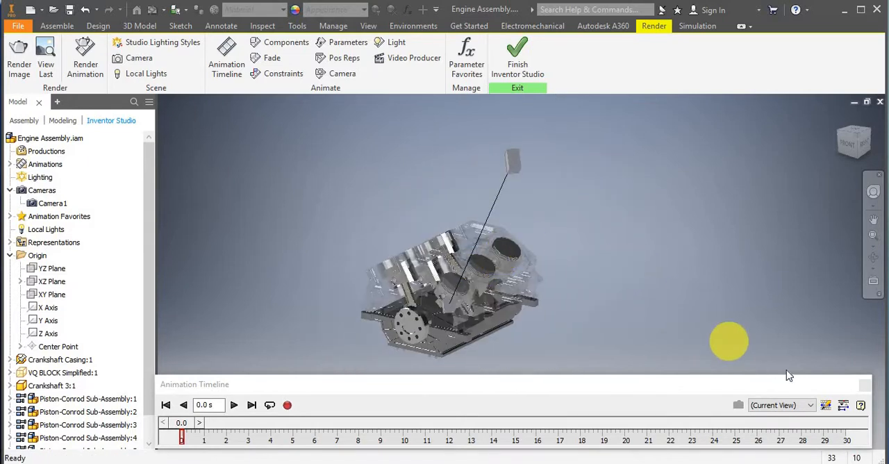
Start an Animate Camera action for Camera1 and enable its turntable motion about the Y Origin axis.
{"action": "left_click", "coordinate": [341, 76]}
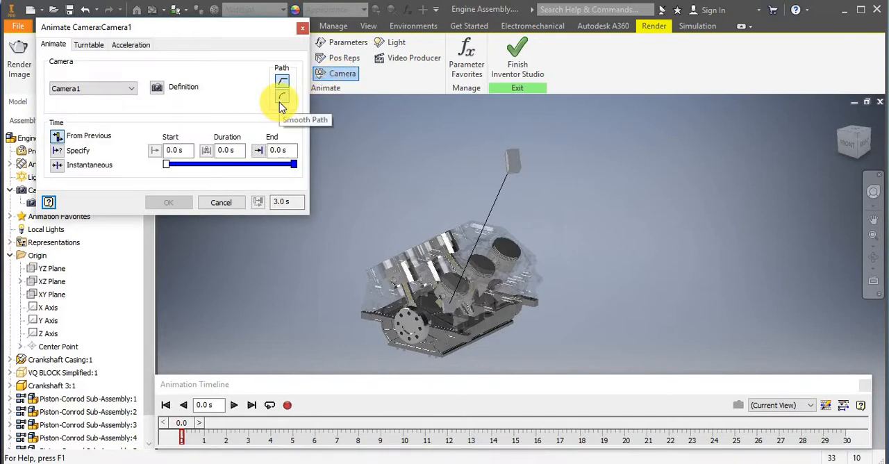
{"action": "left_click", "coordinate": [129, 91]}
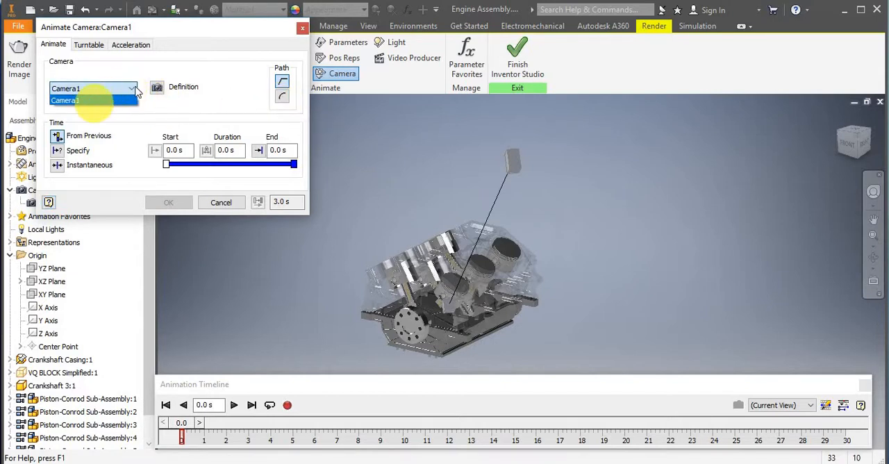
{"action": "left_click", "coordinate": [146, 88]}
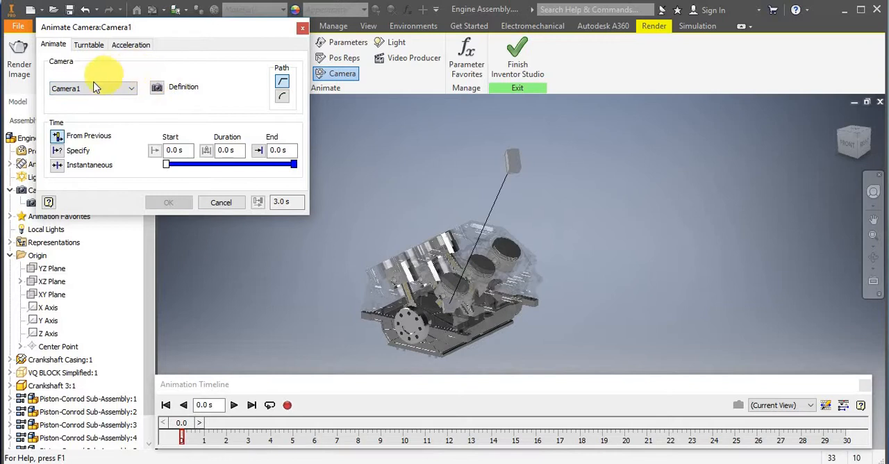
{"action": "left_click", "coordinate": [90, 45]}
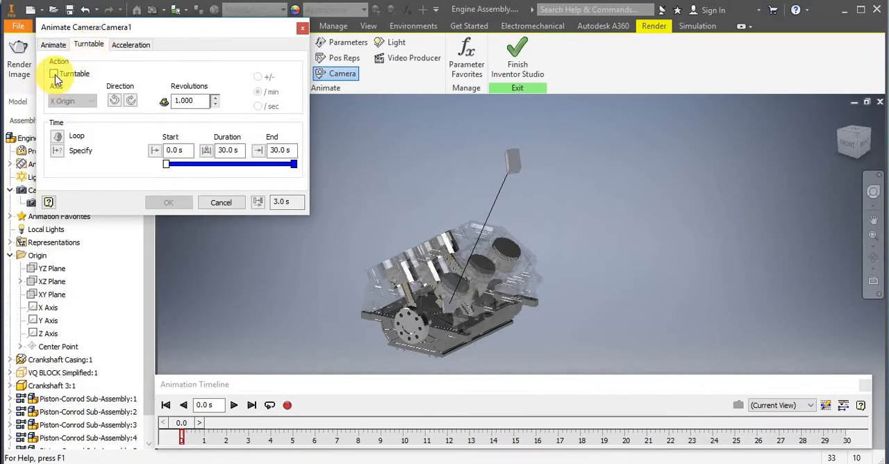
{"action": "left_click", "coordinate": [54, 74]}
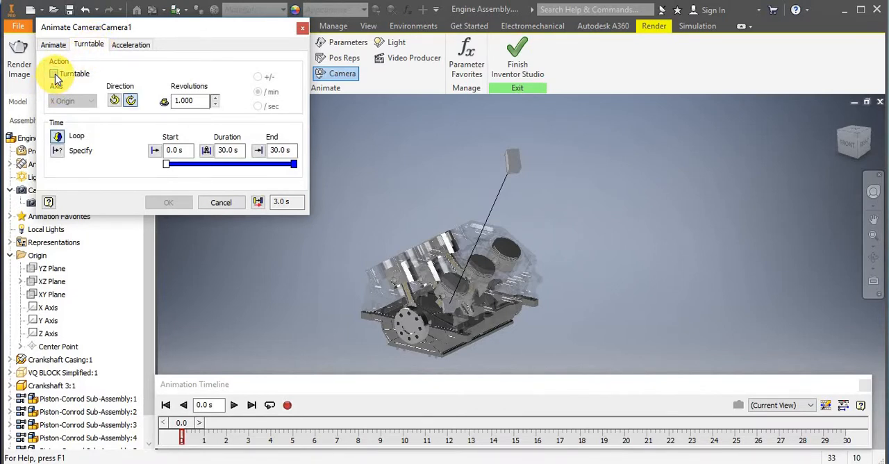
{"action": "left_click", "coordinate": [54, 73]}
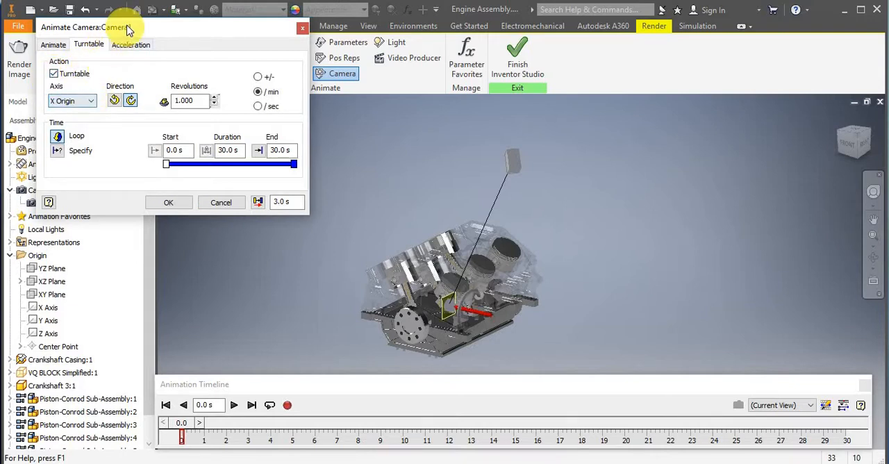
{"action": "left_click_drag", "start_coordinate": [123, 23], "coordinate": [197, 18]}
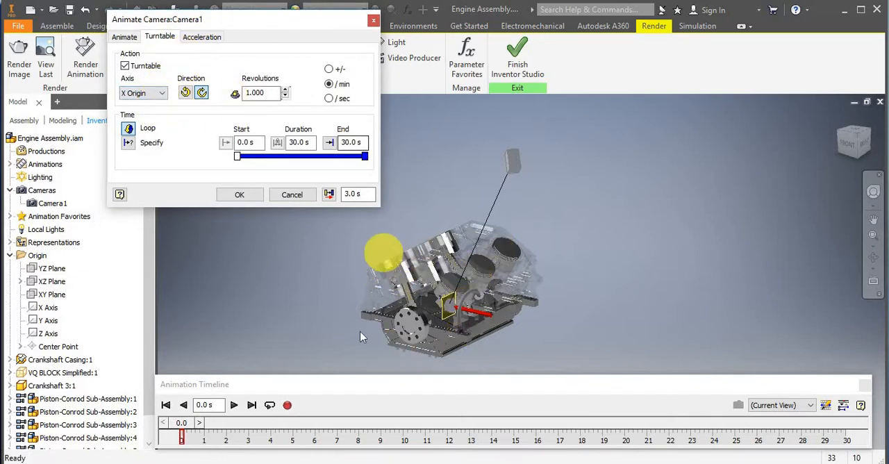
{"action": "left_click", "coordinate": [161, 93]}
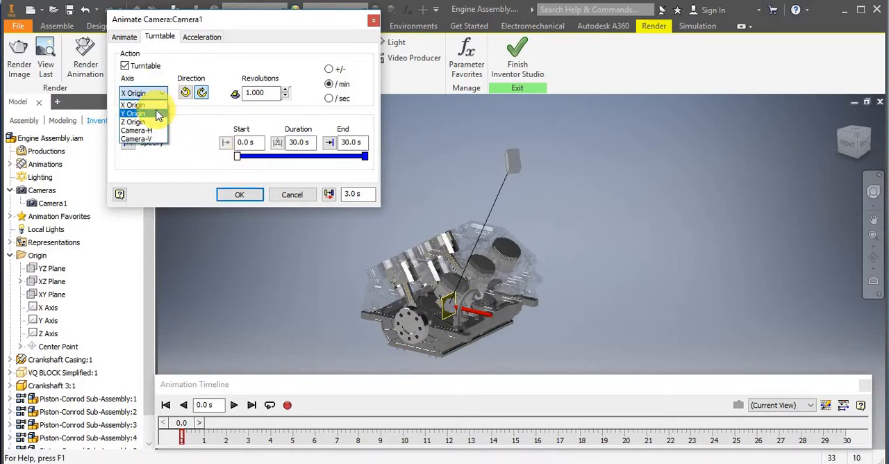
{"action": "left_click", "coordinate": [158, 113]}
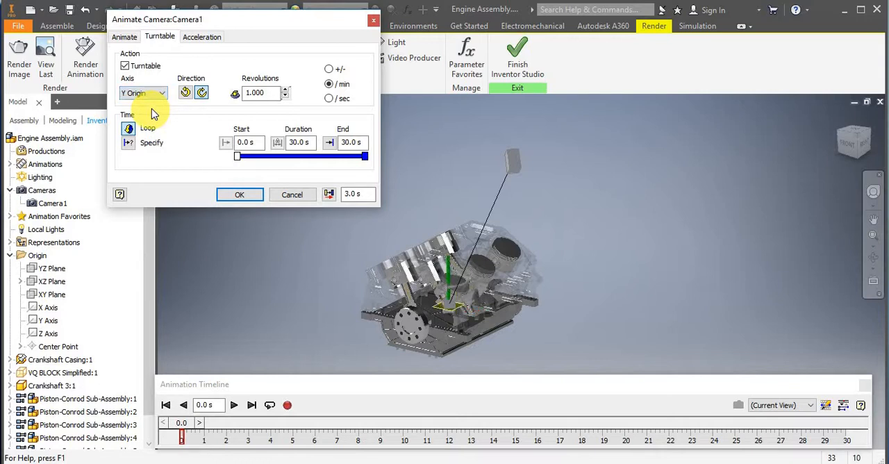
Reverse the turntable's rotation direction and set it to .5 revolutions using the +/- option.
{"action": "left_click", "coordinate": [187, 98]}
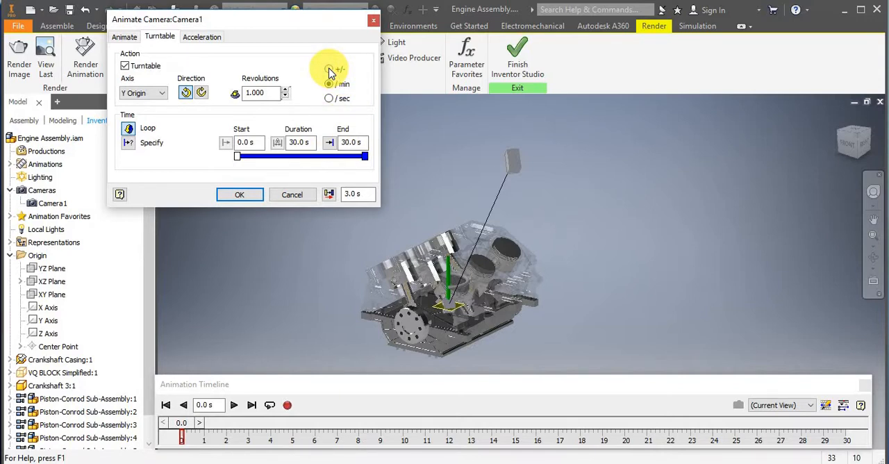
{"action": "left_click", "coordinate": [329, 69]}
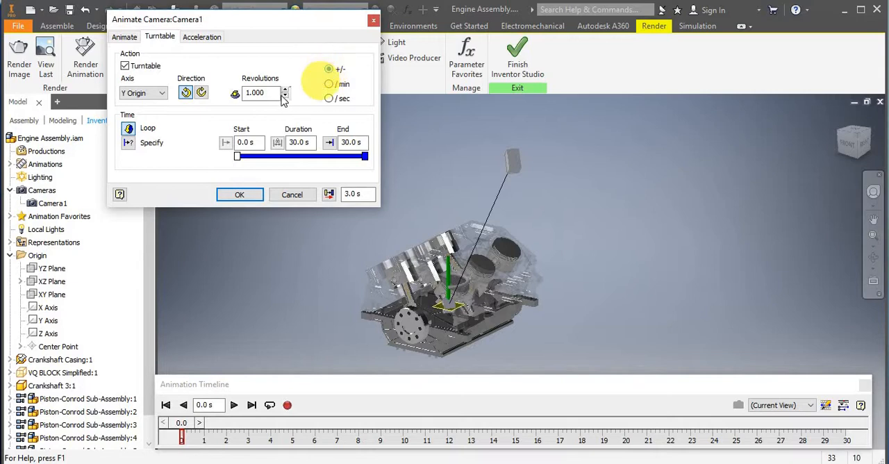
{"action": "double_click", "coordinate": [255, 92]}
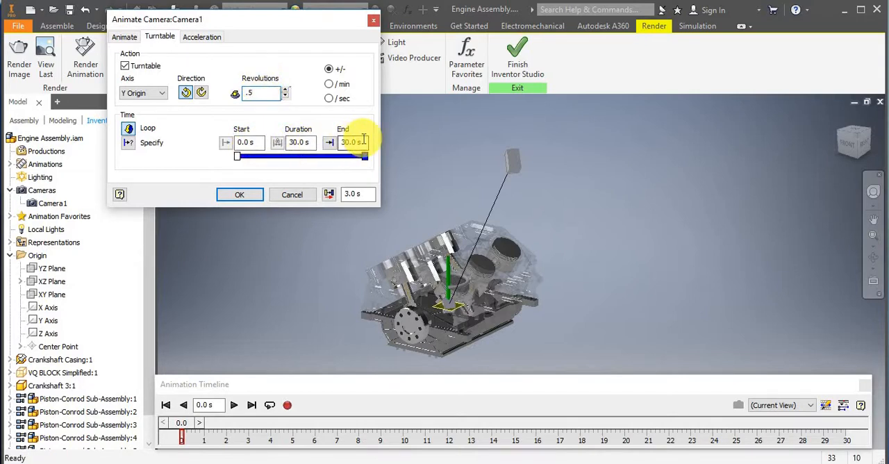
Switch the turntable timing from Loop to Specify, with a start of 5 s and an end of 15 s, and apply the animation.
{"action": "left_click_drag", "start_coordinate": [363, 140], "coordinate": [324, 148]}
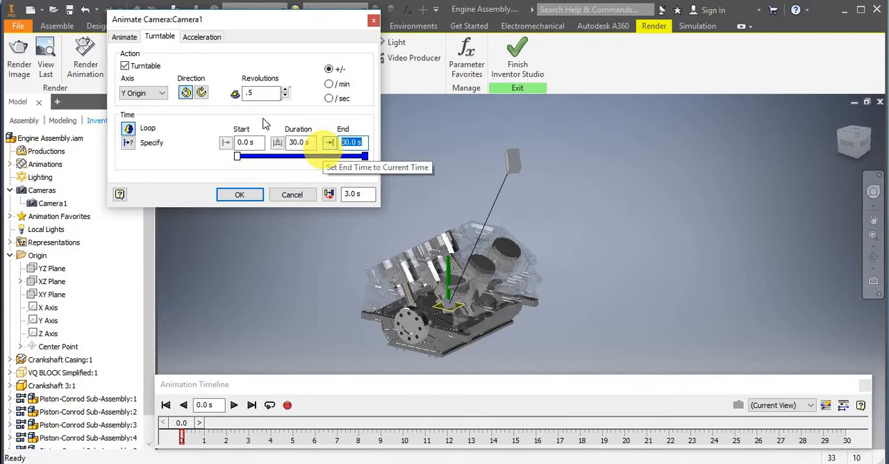
{"action": "left_click_drag", "start_coordinate": [259, 141], "coordinate": [227, 161]}
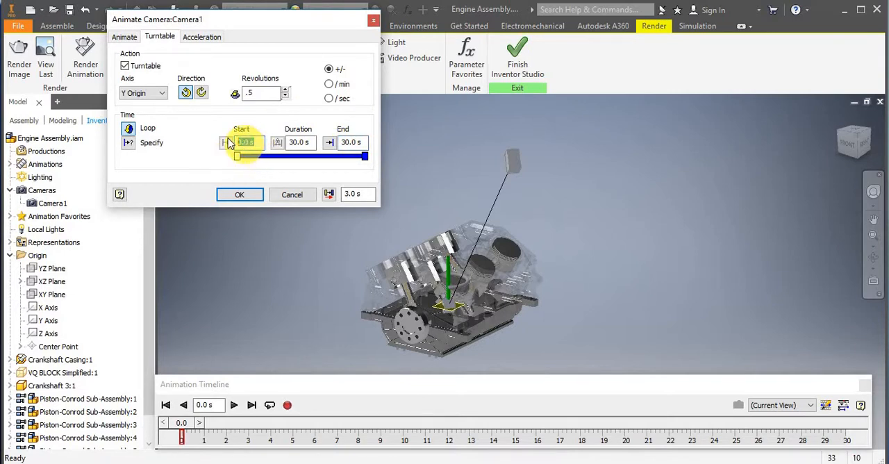
{"action": "left_click", "coordinate": [128, 142]}
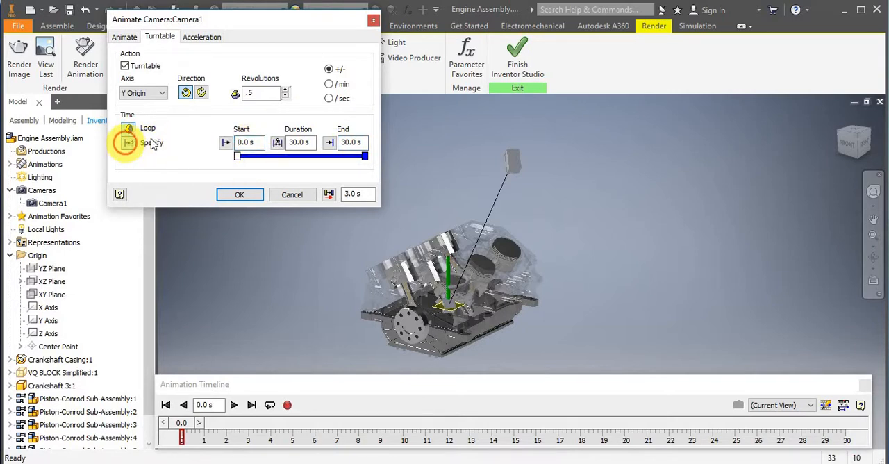
{"action": "left_click", "coordinate": [251, 143]}
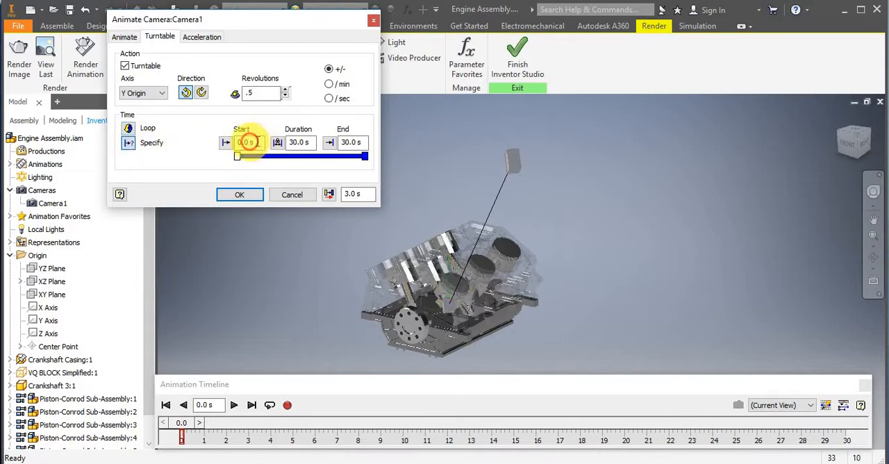
{"action": "left_click_drag", "start_coordinate": [251, 143], "coordinate": [207, 151]}
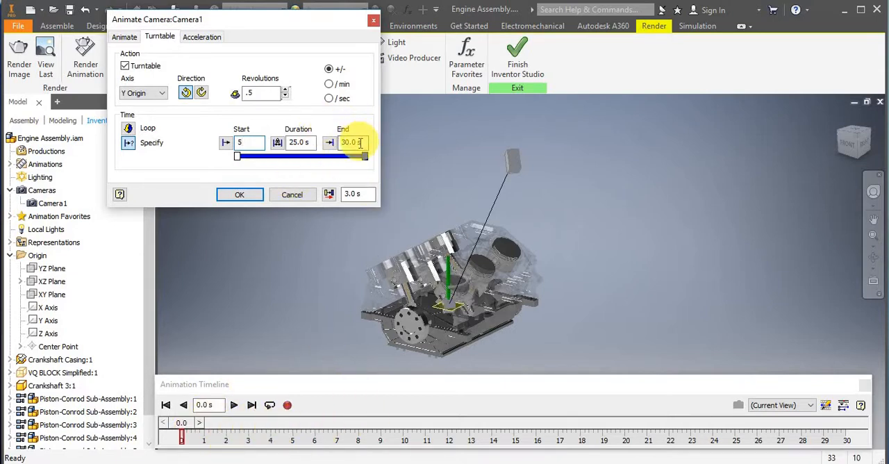
{"action": "left_click", "coordinate": [329, 144]}
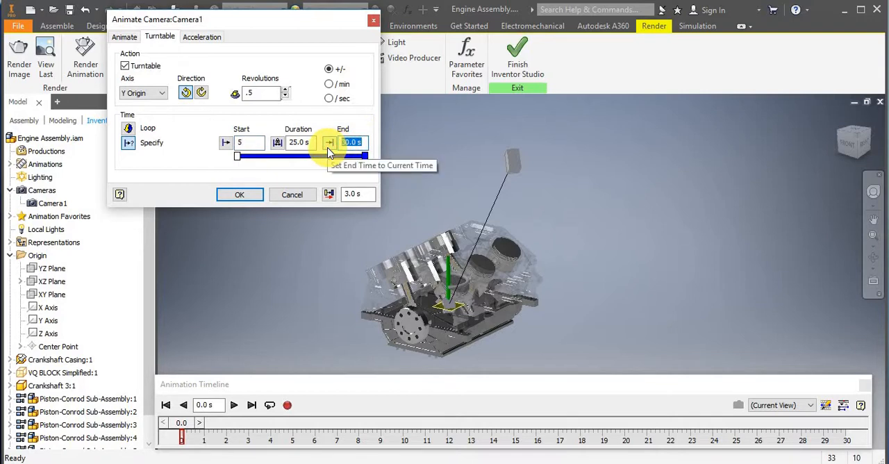
{"action": "left_click", "coordinate": [240, 195]}
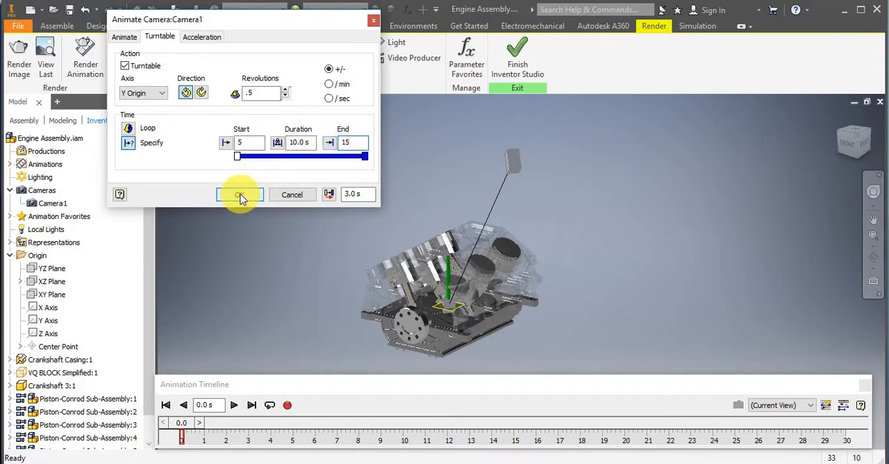
{"action": "left_click", "coordinate": [240, 195]}
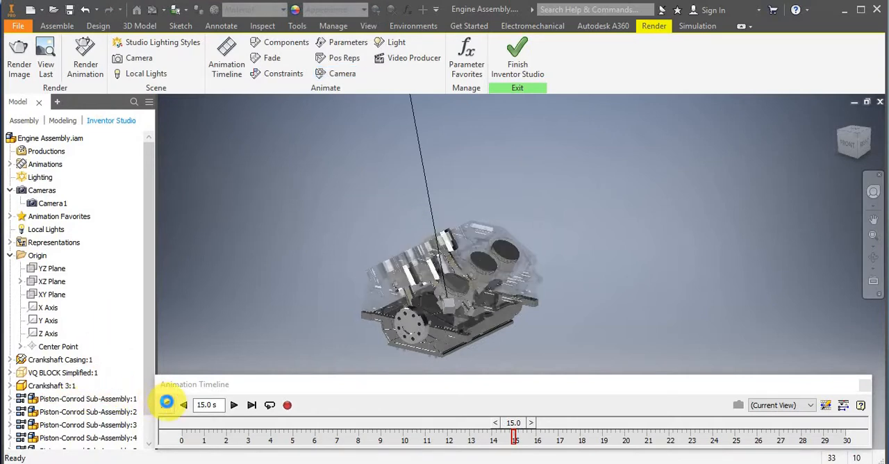
Play the animation from the beginning in the current view to check Camera1's movement, and rewind it.
{"action": "left_click", "coordinate": [166, 403]}
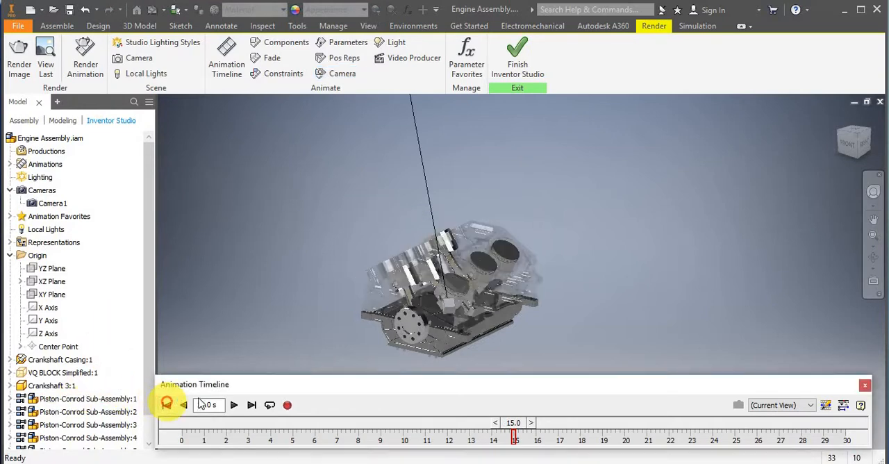
{"action": "left_click", "coordinate": [235, 405]}
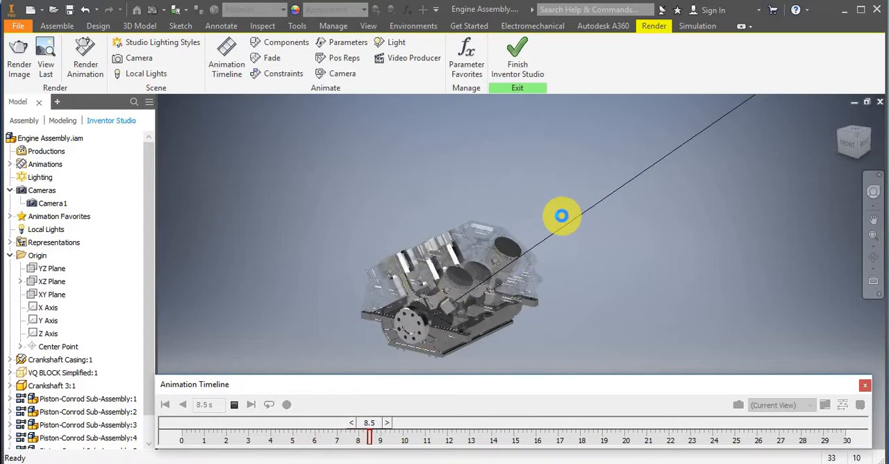
{"action": "left_click", "coordinate": [236, 405]}
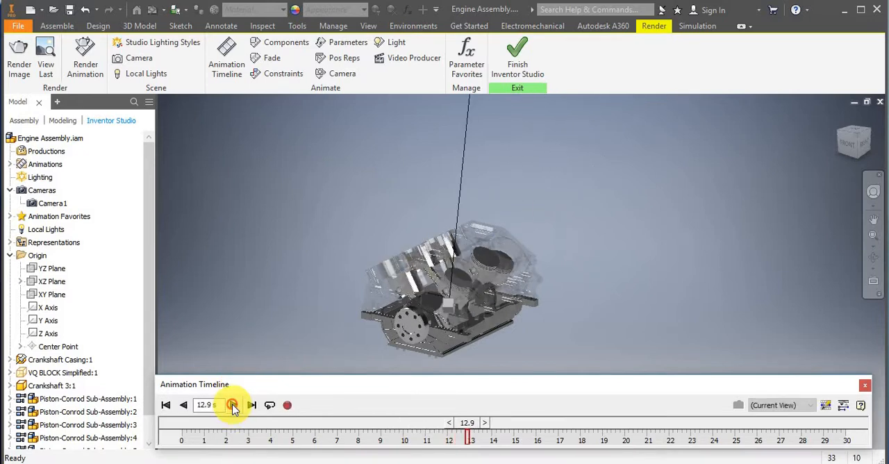
{"action": "left_click", "coordinate": [170, 402]}
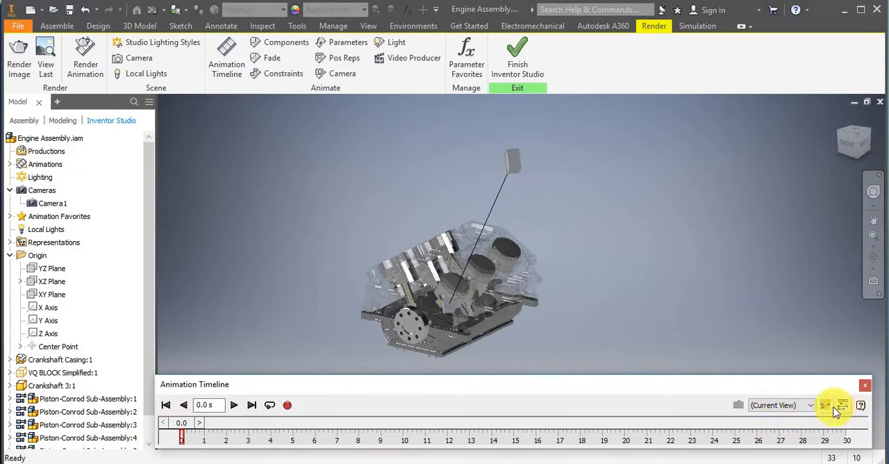
Set the timeline's viewing camera to Camera1 and play the animation through it until about 16 s.
{"action": "left_click", "coordinate": [795, 413]}
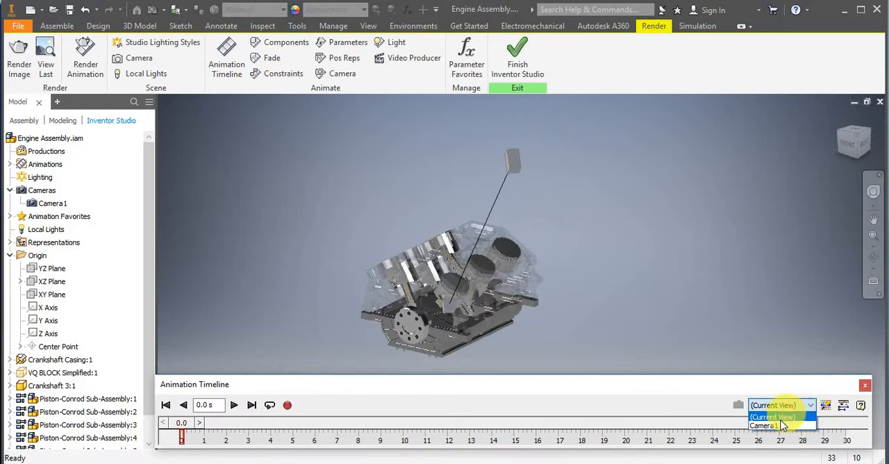
{"action": "left_click", "coordinate": [778, 427]}
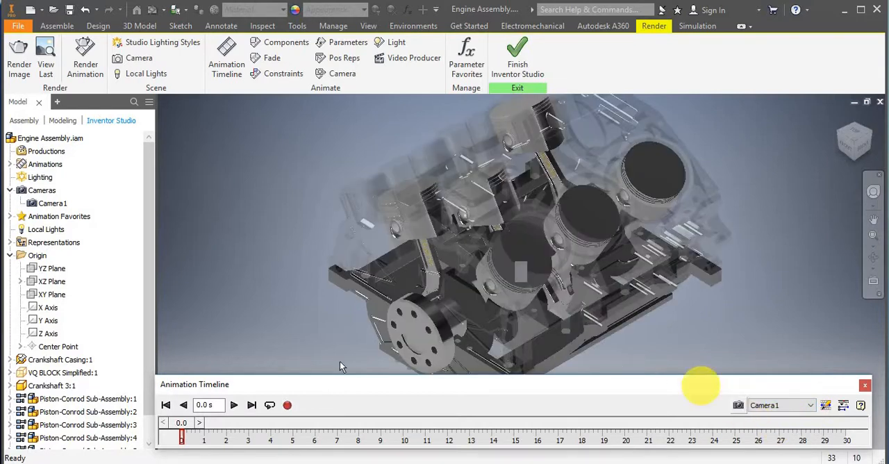
{"action": "left_click", "coordinate": [234, 406]}
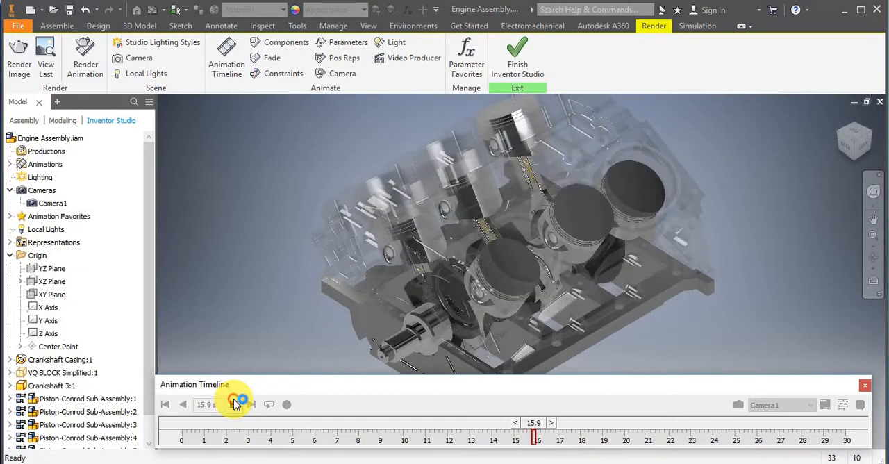
{"action": "left_click", "coordinate": [236, 404]}
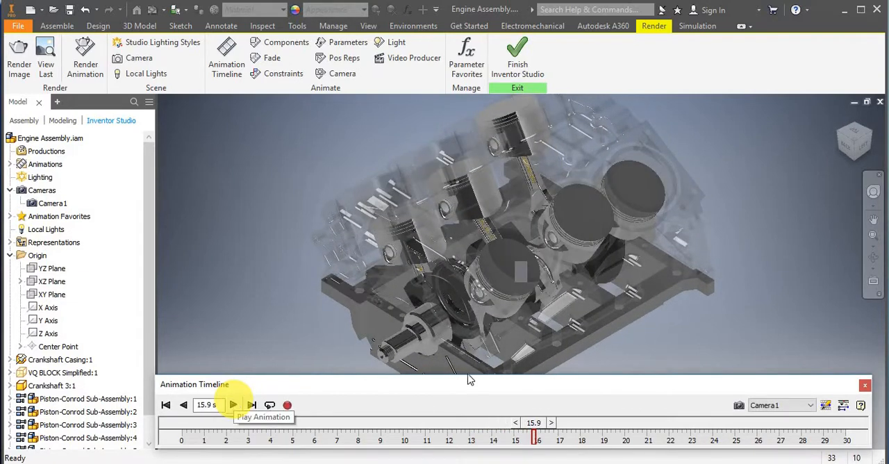
Expand the timeline's action list and edit Camera1's turntable action to make 0.3 revolutions.
{"action": "left_click", "coordinate": [843, 405]}
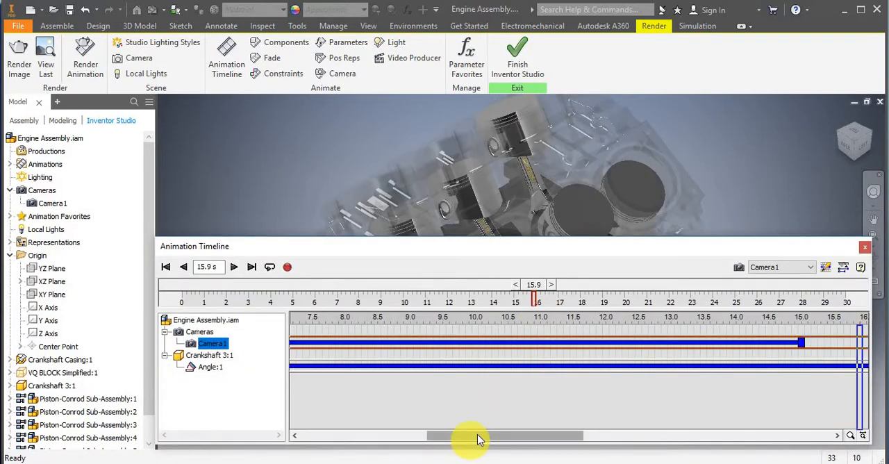
{"action": "left_click_drag", "start_coordinate": [478, 438], "coordinate": [561, 417]}
{"action": "left_click_drag", "start_coordinate": [518, 388], "coordinate": [521, 369]}
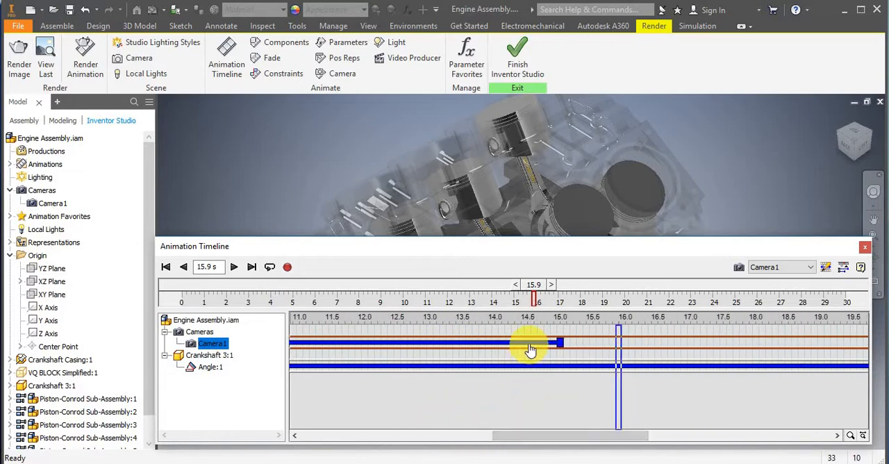
{"action": "left_click", "coordinate": [526, 348]}
{"action": "right_click", "coordinate": [529, 347]}
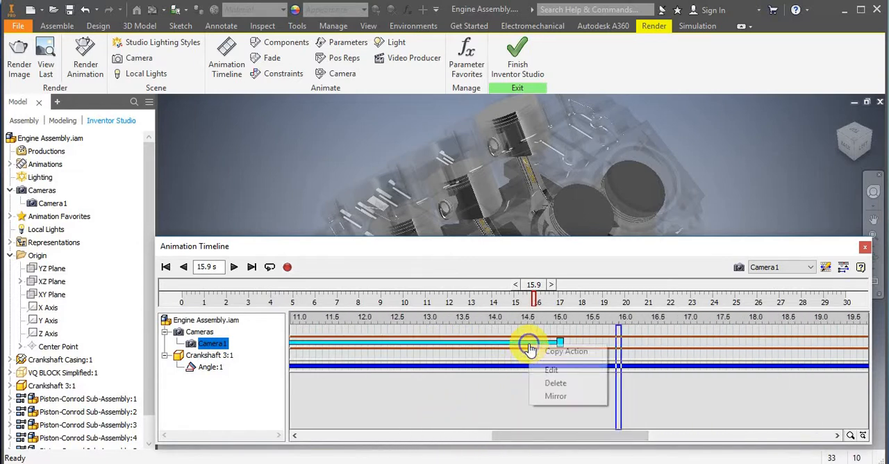
{"action": "left_click", "coordinate": [559, 370]}
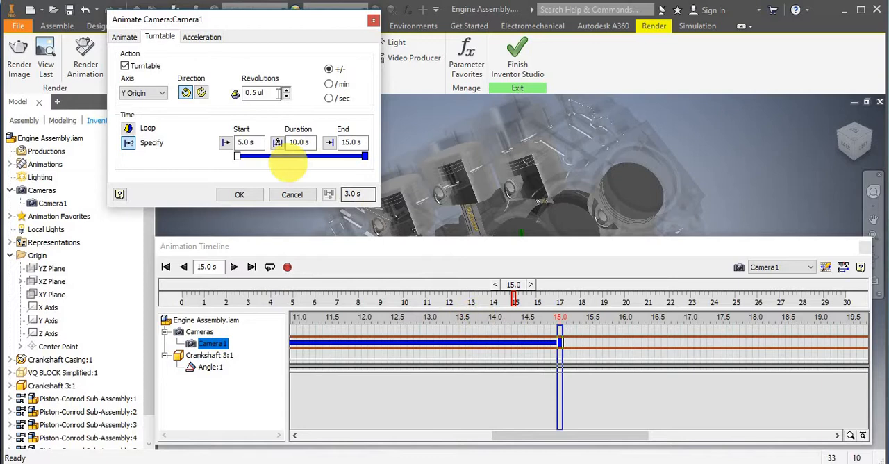
{"action": "left_click", "coordinate": [254, 93]}
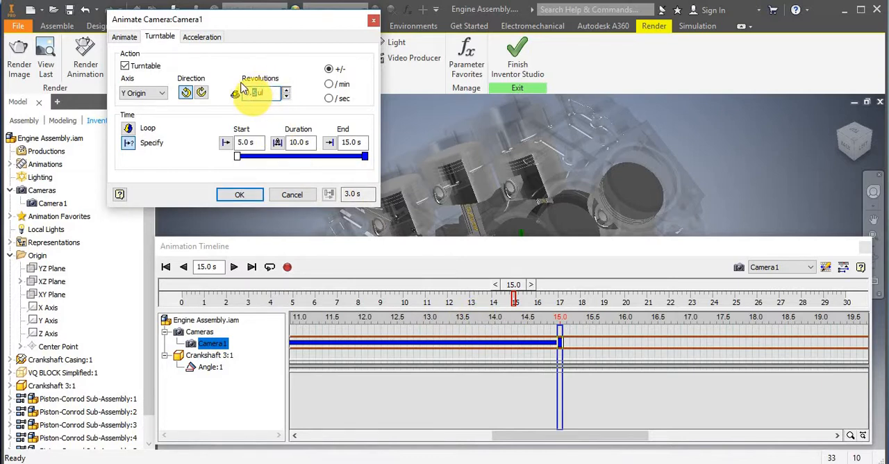
{"action": "type", "text": "0.4"}
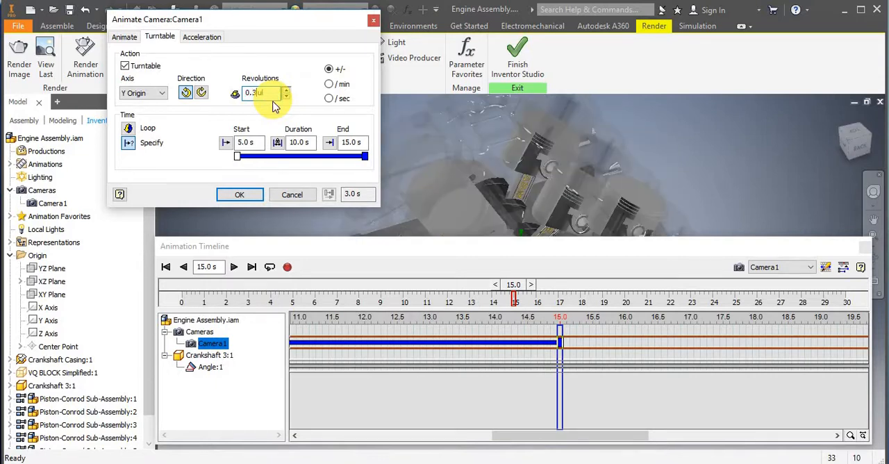
{"action": "left_click", "coordinate": [241, 197]}
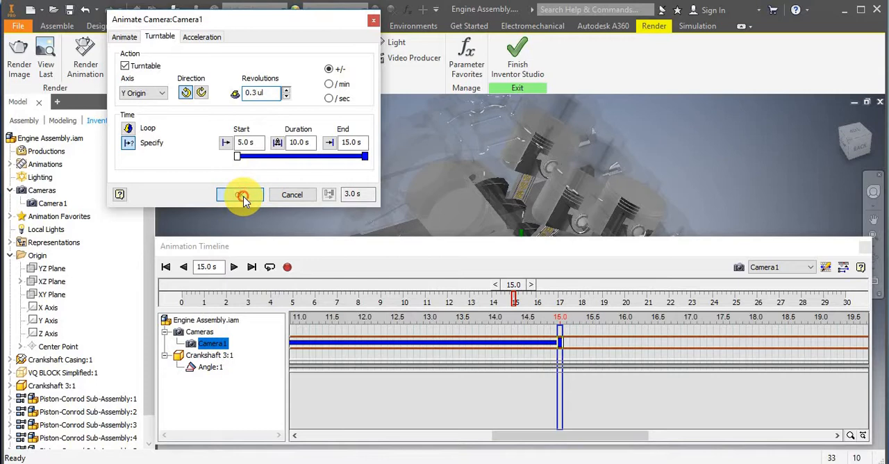
Confirm the turntable edit and play the animation through Camera1 from the beginning to about 14.8 s.
{"action": "left_click", "coordinate": [242, 197]}
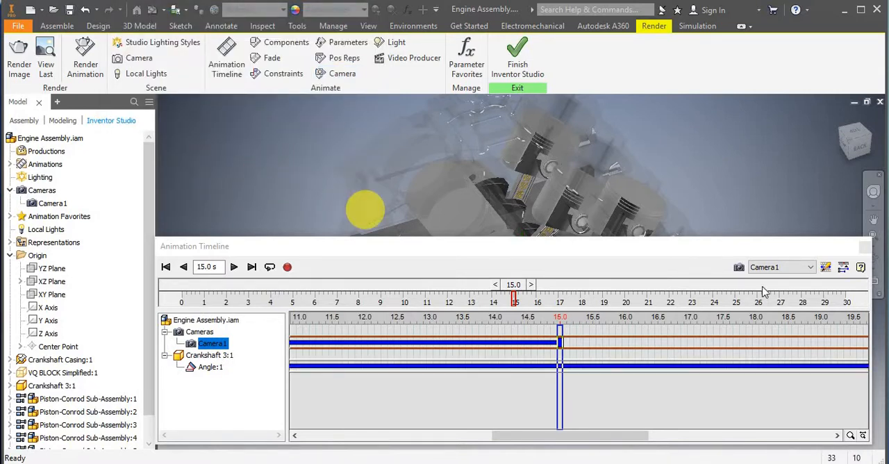
{"action": "left_click", "coordinate": [843, 268]}
{"action": "left_click_drag", "start_coordinate": [609, 246], "coordinate": [612, 393]}
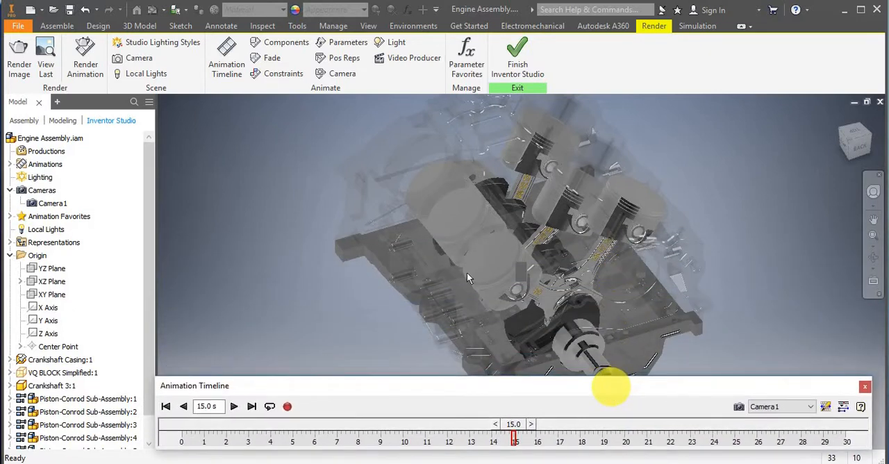
{"action": "left_click", "coordinate": [166, 407]}
{"action": "left_click", "coordinate": [234, 407]}
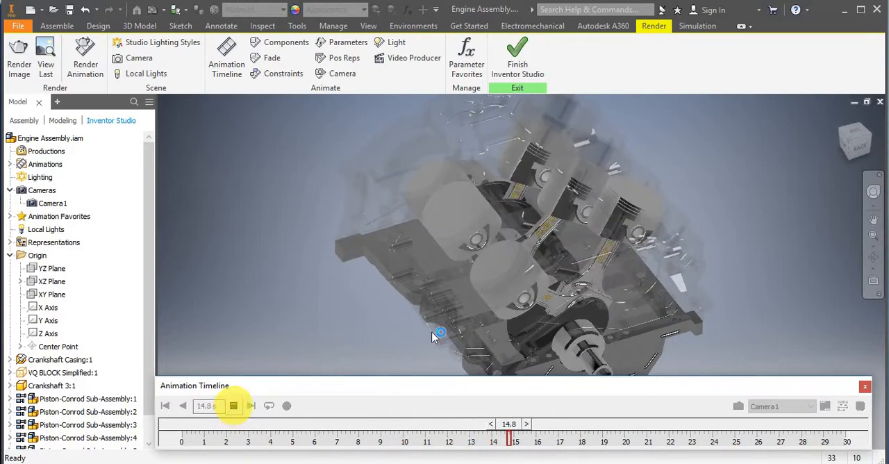
Add a Camera1 action with the unchanged view at 15.1 s, just after the turntable ends.
{"action": "left_click", "coordinate": [840, 409]}
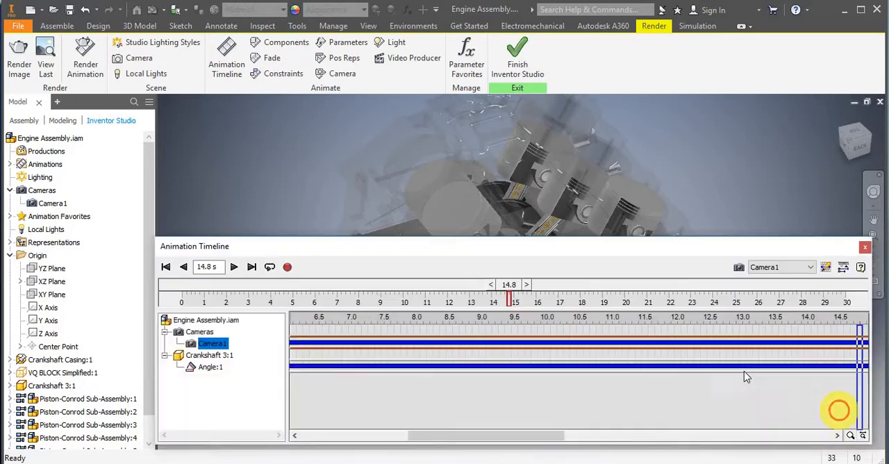
{"action": "left_click_drag", "start_coordinate": [551, 439], "coordinate": [621, 437]}
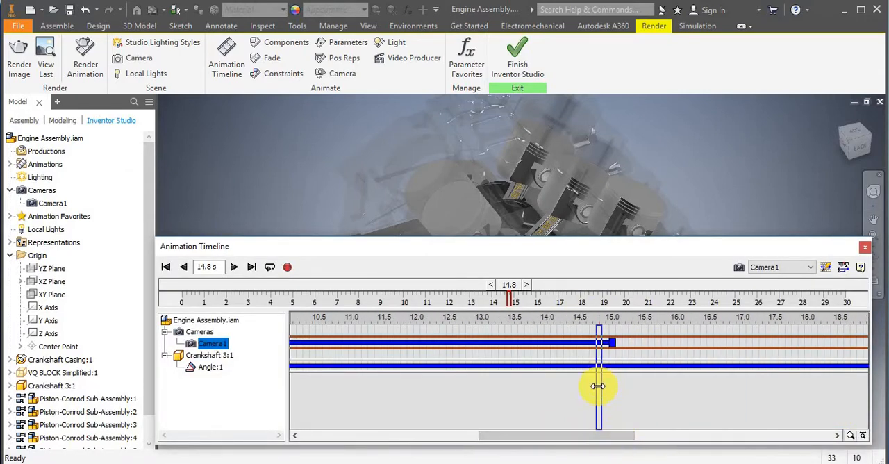
{"action": "left_click_drag", "start_coordinate": [601, 387], "coordinate": [618, 386]}
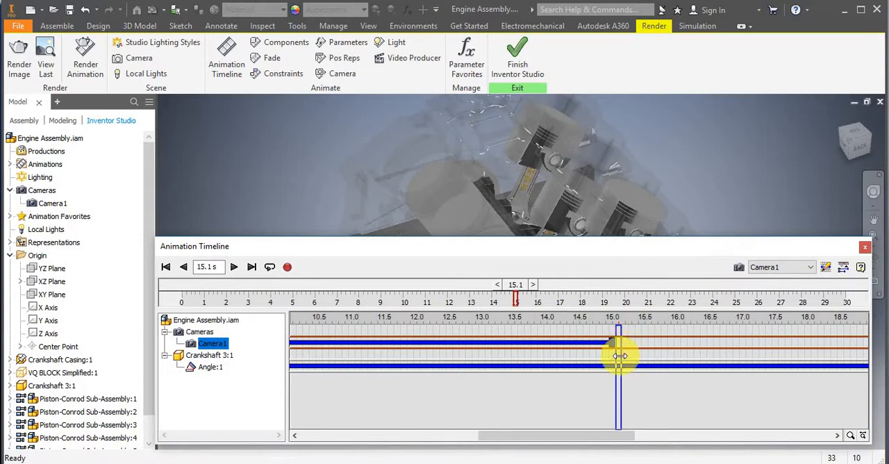
{"action": "left_click_drag", "start_coordinate": [610, 354], "coordinate": [618, 358]}
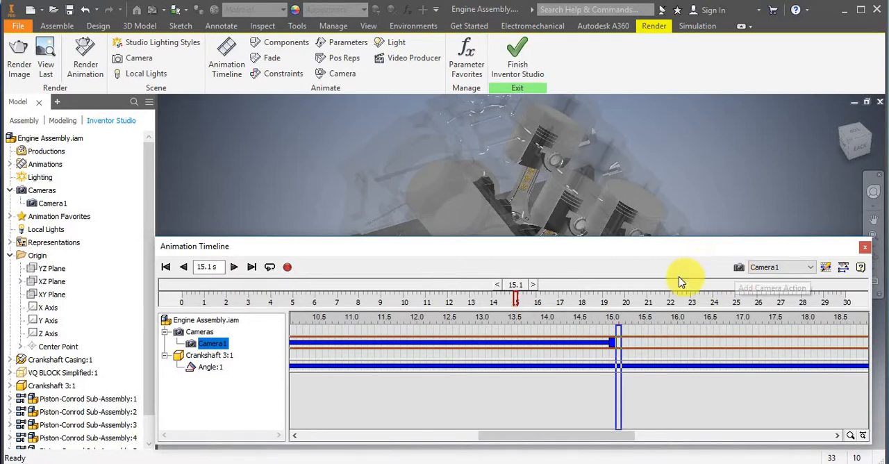
{"action": "left_click", "coordinate": [740, 270]}
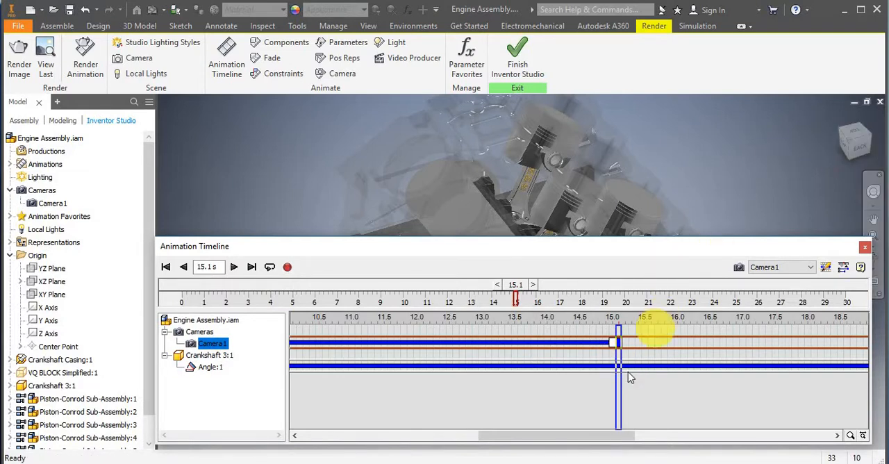
Add a Camera1 action at 17.0 s that frames the engine close up in the Back view.
{"action": "left_click_drag", "start_coordinate": [645, 359], "coordinate": [739, 349]}
{"action": "left_click", "coordinate": [863, 148]}
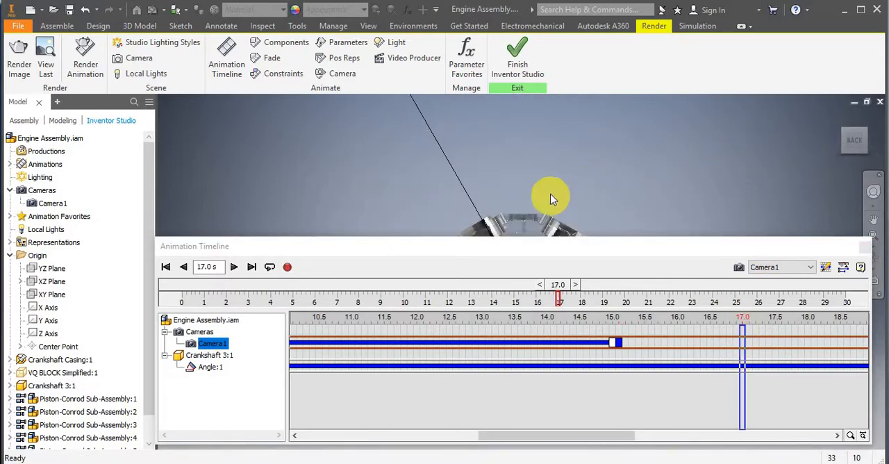
{"action": "middle_click_drag", "start_coordinate": [563, 178], "coordinate": [589, 228]}
{"action": "scroll", "coordinate": [521, 209], "scroll_direction": "down", "scroll_amount": 6}
{"action": "middle_click_drag", "start_coordinate": [522, 207], "coordinate": [467, 34]}
{"action": "scroll", "coordinate": [506, 173], "scroll_direction": "up", "scroll_amount": 3}
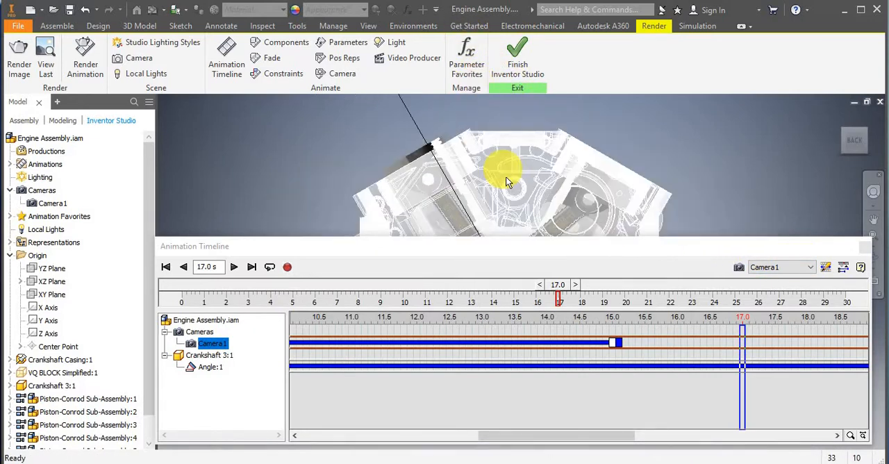
{"action": "middle_click_drag", "start_coordinate": [506, 180], "coordinate": [544, 215]}
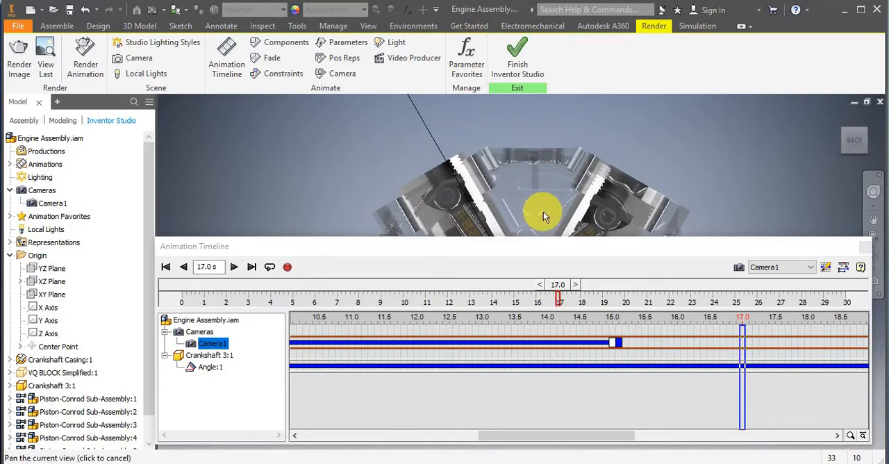
{"action": "left_click", "coordinate": [739, 267]}
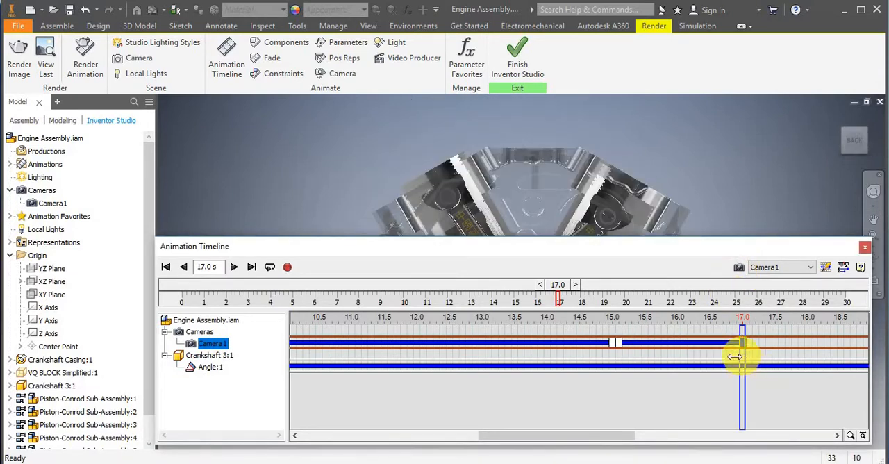
Play the animation from 14.9 s to about 18.7 s to check the camera's transition to the Back view.
{"action": "left_click_drag", "start_coordinate": [735, 357], "coordinate": [605, 349]}
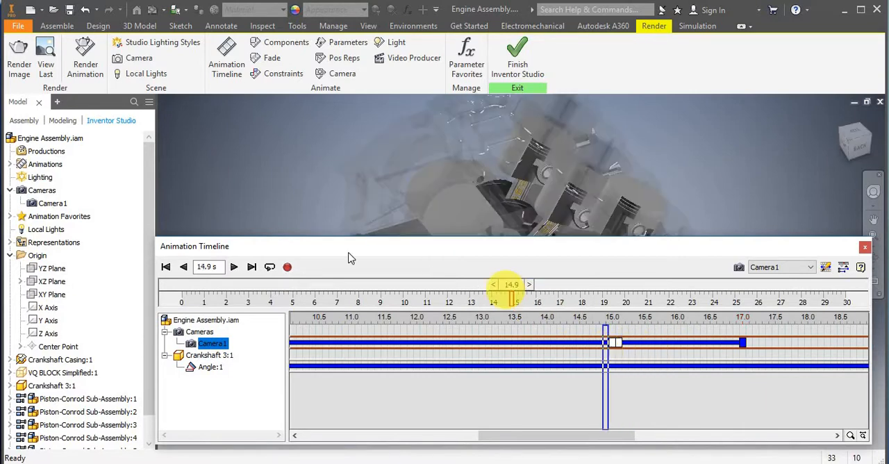
{"action": "left_click", "coordinate": [843, 266]}
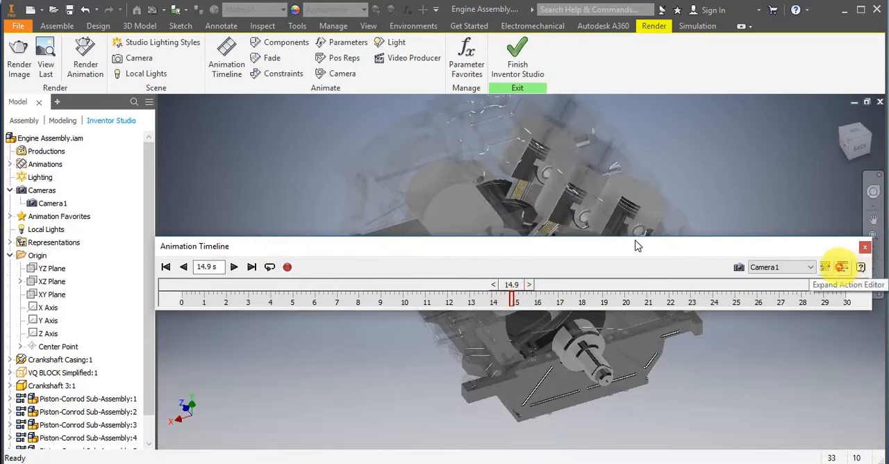
{"action": "left_click_drag", "start_coordinate": [605, 248], "coordinate": [608, 394]}
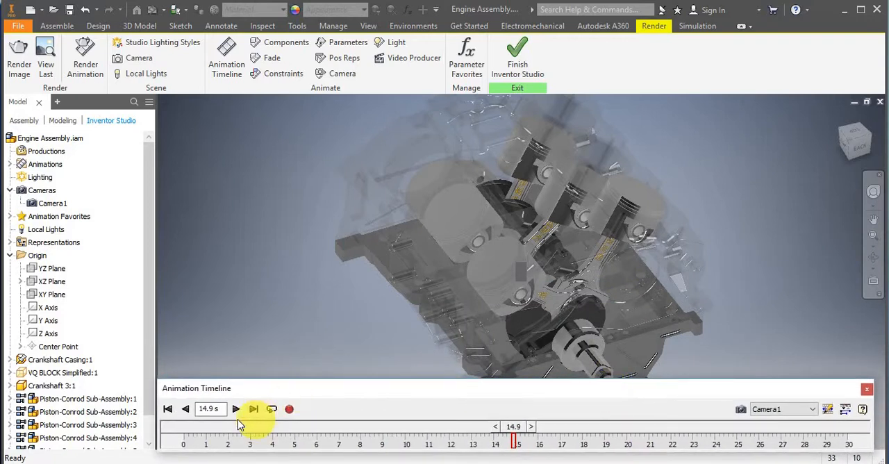
{"action": "left_click", "coordinate": [236, 410]}
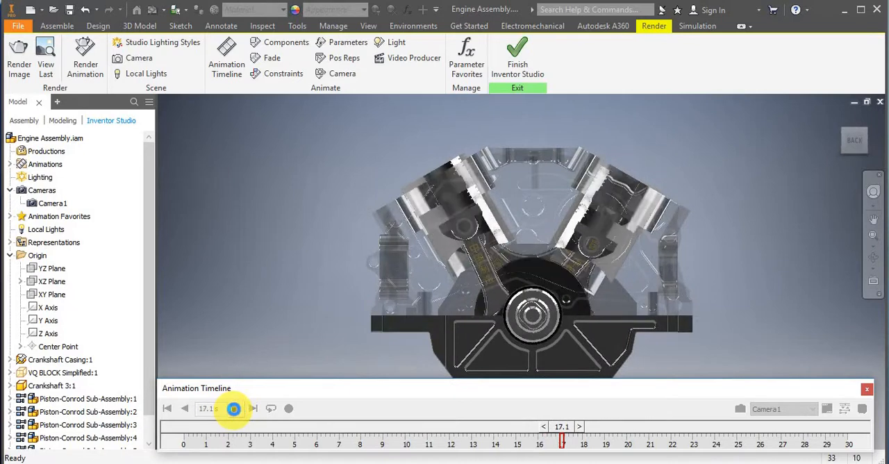
{"action": "left_click", "coordinate": [237, 409]}
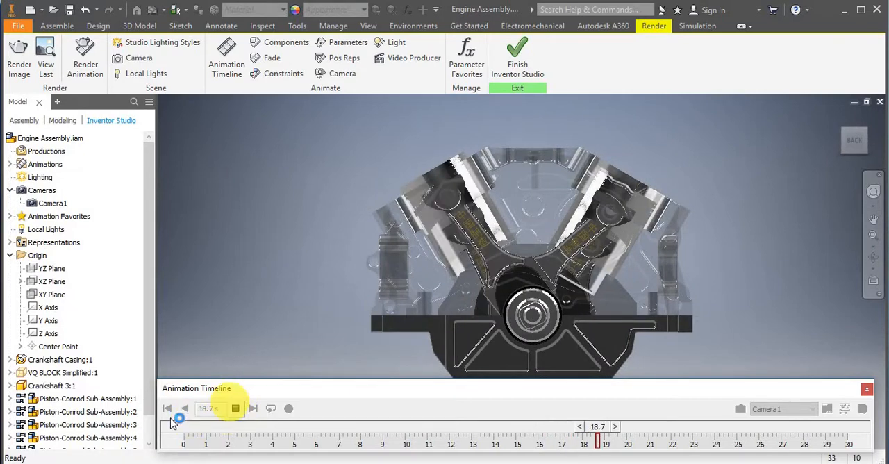
Extend Camera1's Back view transition to end at 18.0 s and replay the animation from 14.8 s to about 23 s.
{"action": "left_click", "coordinate": [863, 409]}
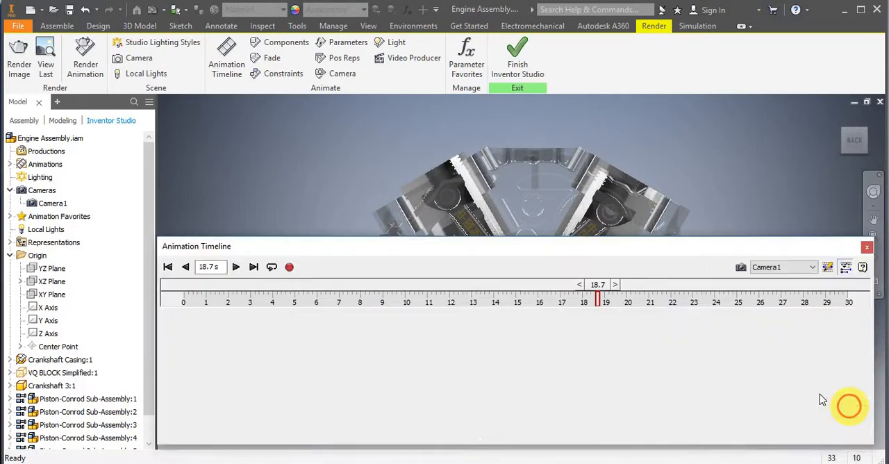
{"action": "left_click_drag", "start_coordinate": [743, 343], "coordinate": [806, 344]}
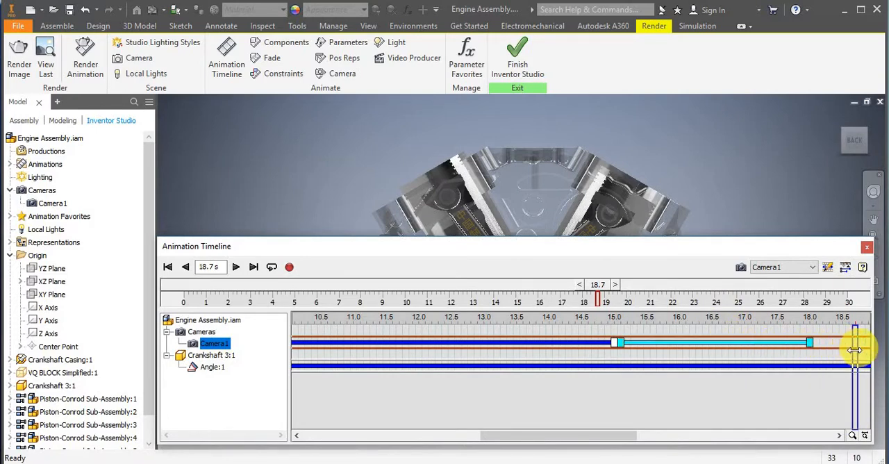
{"action": "left_click_drag", "start_coordinate": [855, 350], "coordinate": [601, 363]}
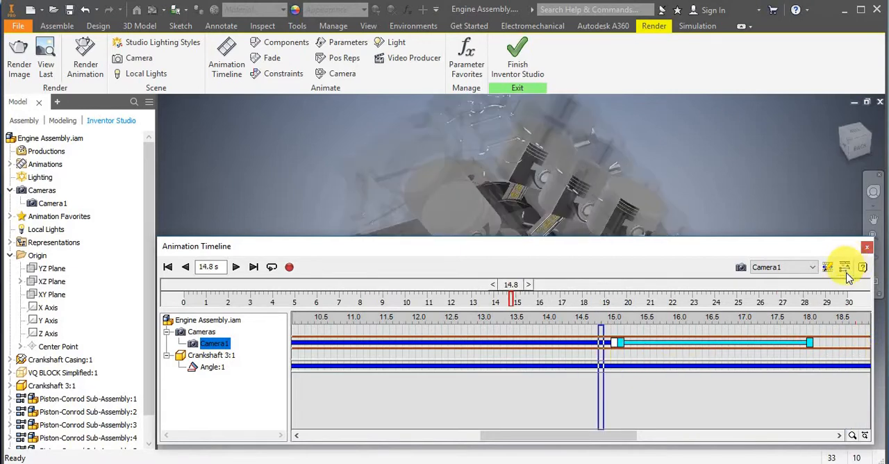
{"action": "left_click", "coordinate": [845, 268]}
{"action": "left_click_drag", "start_coordinate": [347, 246], "coordinate": [350, 385]}
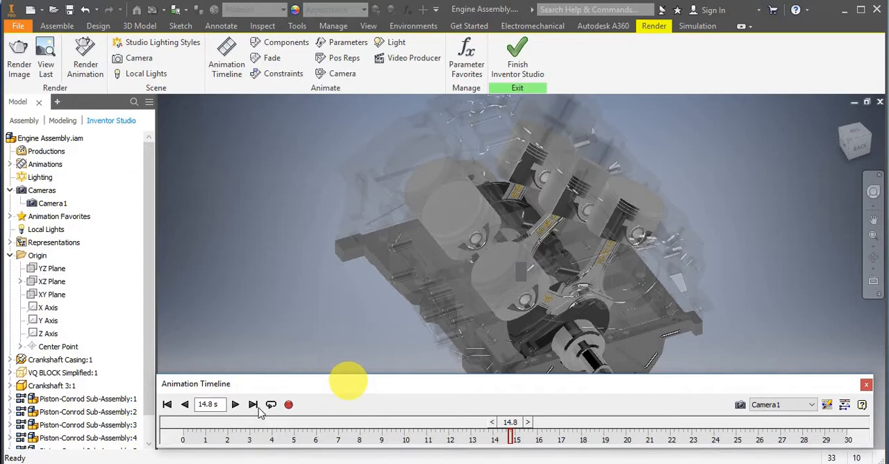
{"action": "left_click", "coordinate": [236, 405]}
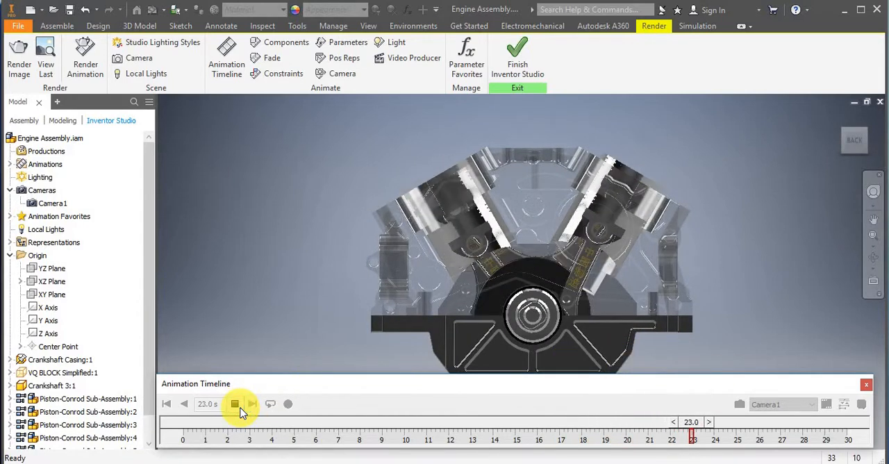
Add a Camera1 action at 18.1 s with the same Back view, just after the transition ends.
{"action": "left_click", "coordinate": [843, 405]}
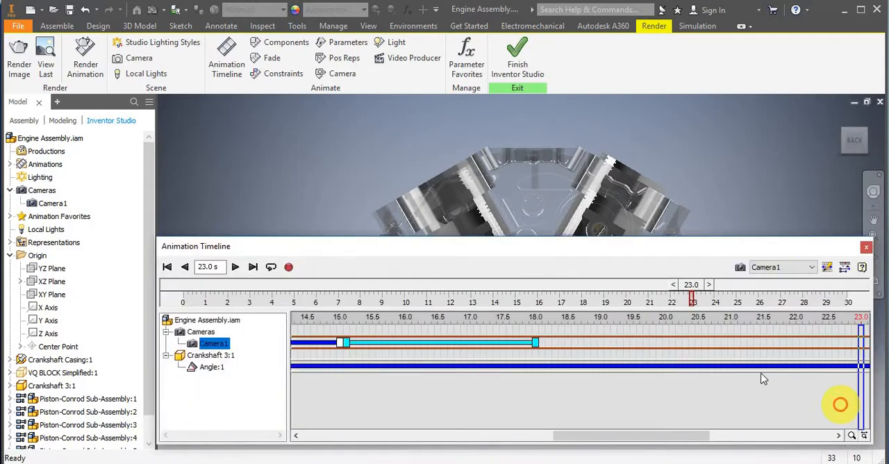
{"action": "left_click", "coordinate": [542, 346]}
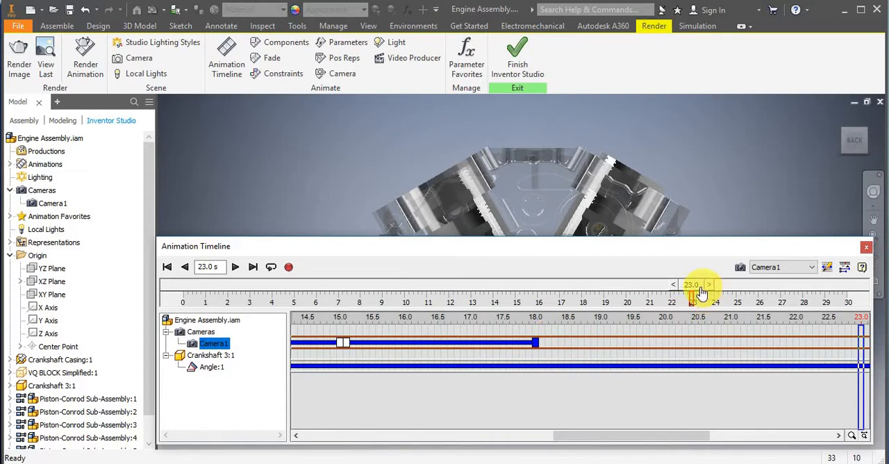
{"action": "left_click_drag", "start_coordinate": [686, 285], "coordinate": [627, 285]}
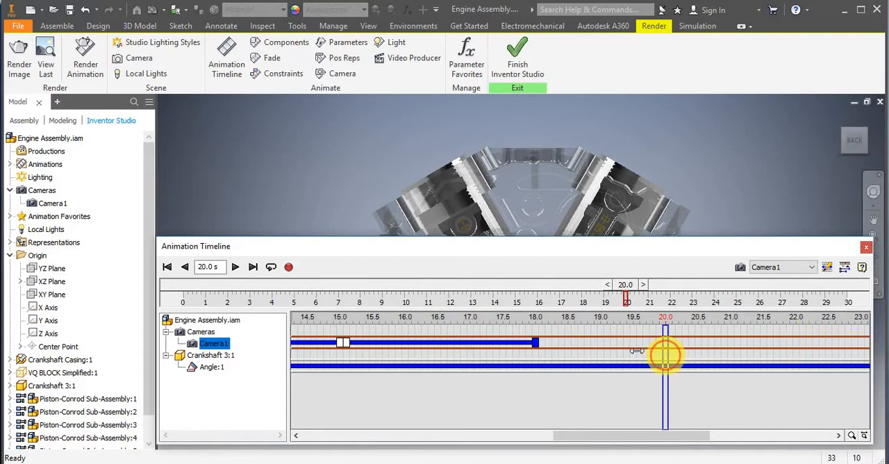
{"action": "left_click_drag", "start_coordinate": [666, 355], "coordinate": [541, 364]}
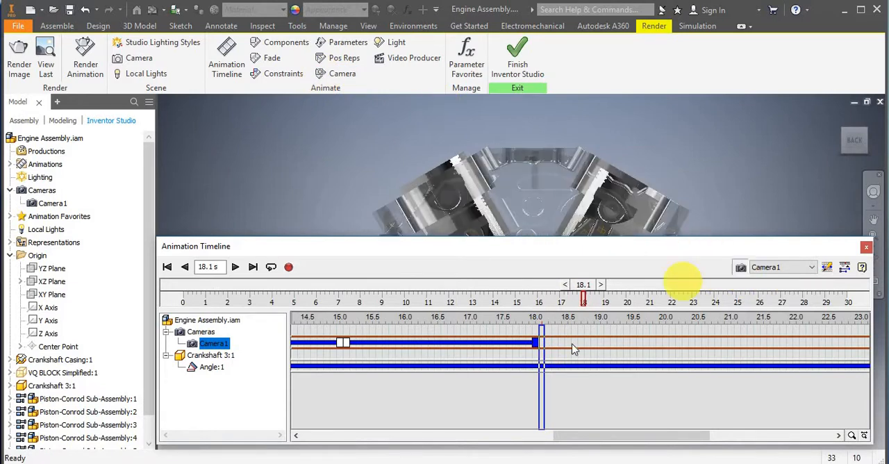
Hold the Back view by adding Camera1 actions at 20.0 s and 20.1 s.
{"action": "mouse_move", "coordinate": [549, 360]}
{"action": "left_mouse_down"}
{"action": "mouse_move", "coordinate": [664, 353]}
{"action": "mouse_move", "coordinate": [605, 359]}
{"action": "left_mouse_up"}
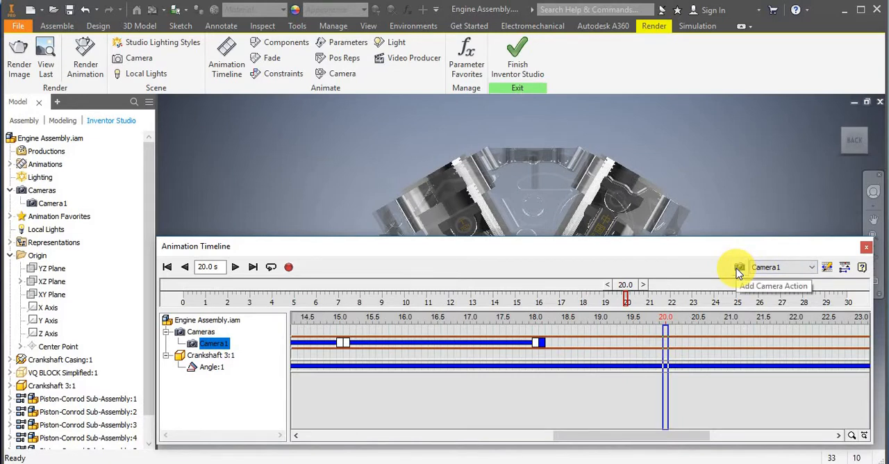
{"action": "mouse_move", "coordinate": [666, 357]}
{"action": "left_mouse_down"}
{"action": "mouse_move", "coordinate": [535, 364]}
{"action": "mouse_move", "coordinate": [665, 354]}
{"action": "left_mouse_up"}
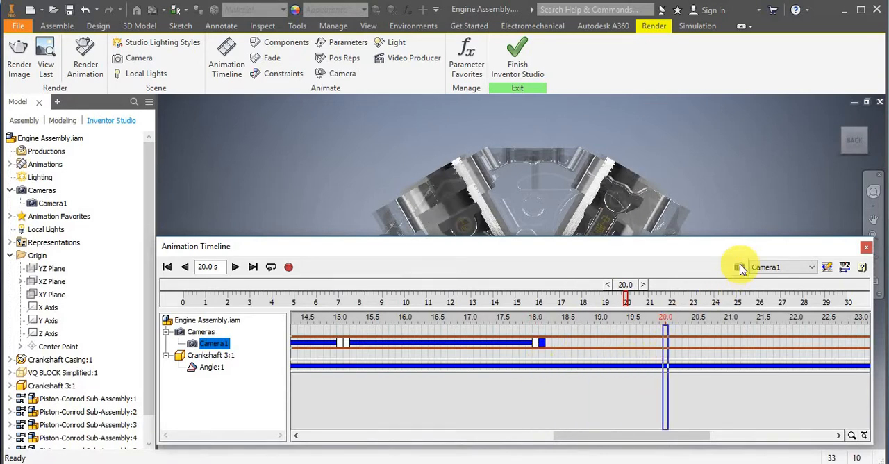
{"action": "left_click", "coordinate": [741, 269]}
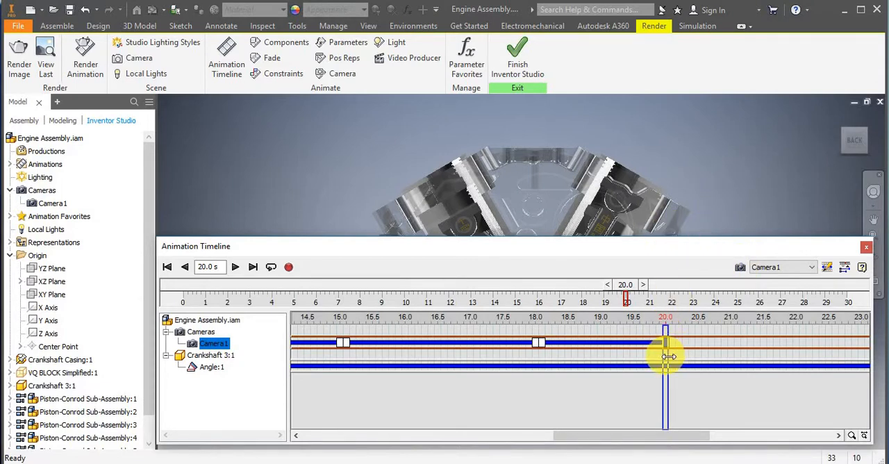
{"action": "left_click_drag", "start_coordinate": [667, 357], "coordinate": [671, 355]}
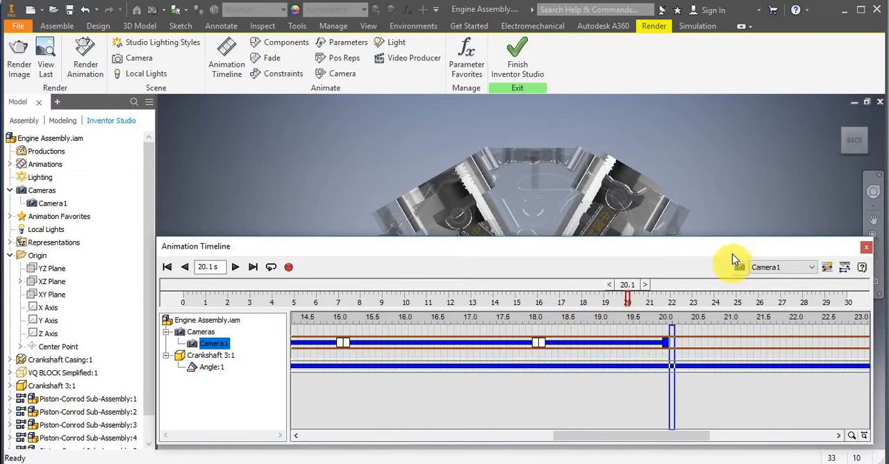
{"action": "left_click", "coordinate": [864, 132]}
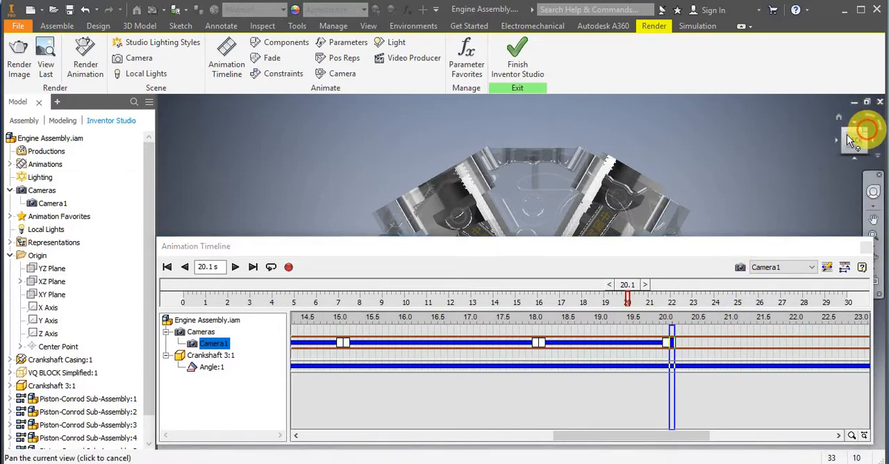
{"action": "left_click_drag", "start_coordinate": [847, 135], "coordinate": [827, 153]}
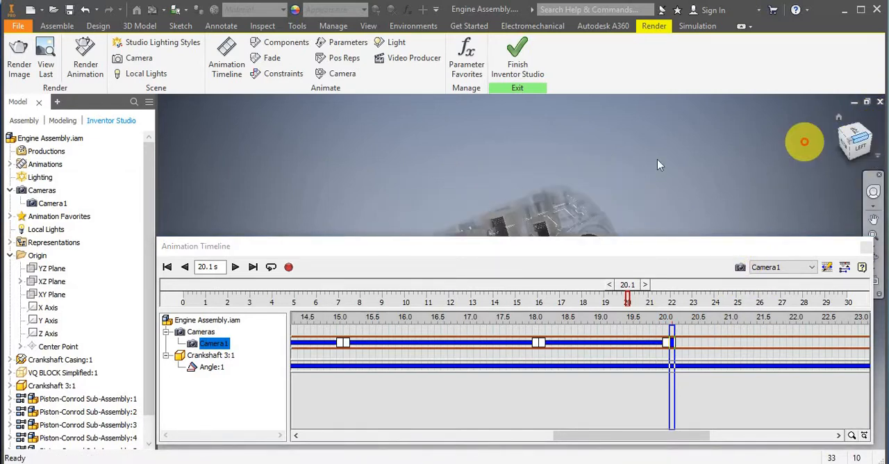
{"action": "left_click", "coordinate": [844, 267]}
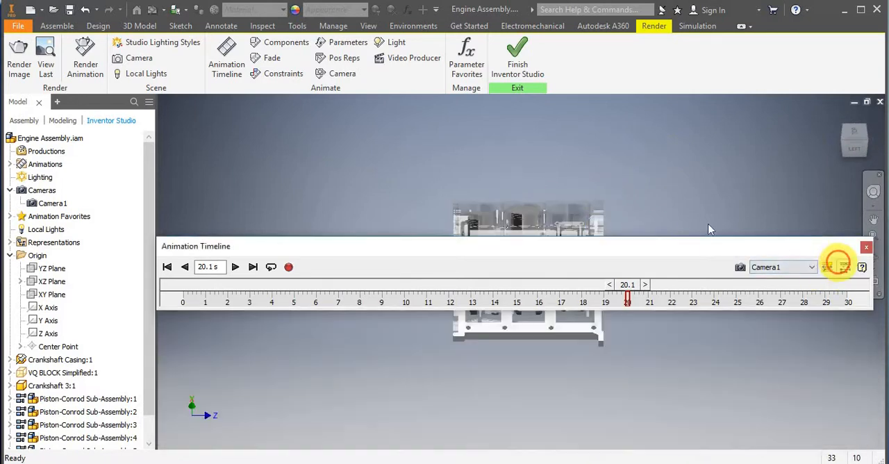
{"action": "left_click_drag", "start_coordinate": [553, 246], "coordinate": [551, 389]}
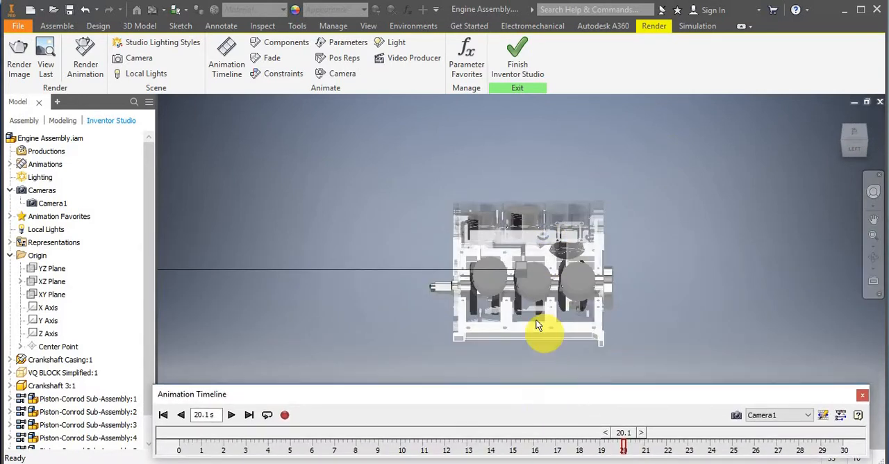
{"action": "scroll", "coordinate": [536, 324], "scroll_direction": "down", "scroll_amount": 4}
{"action": "middle_click_drag", "start_coordinate": [536, 266], "coordinate": [511, 280]}
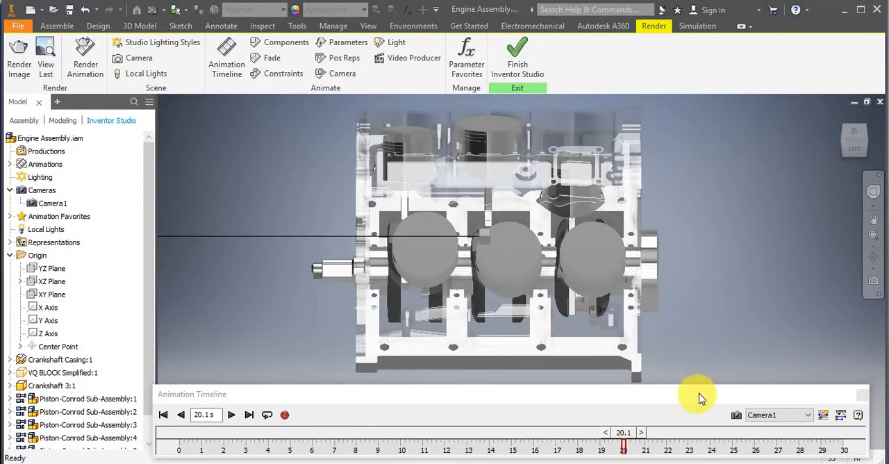
{"action": "left_click_drag", "start_coordinate": [699, 390], "coordinate": [708, 362]}
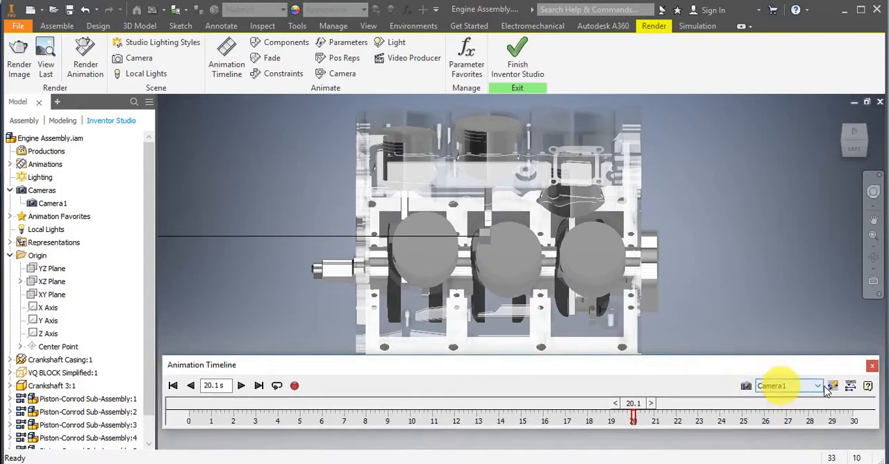
{"action": "left_click", "coordinate": [849, 388]}
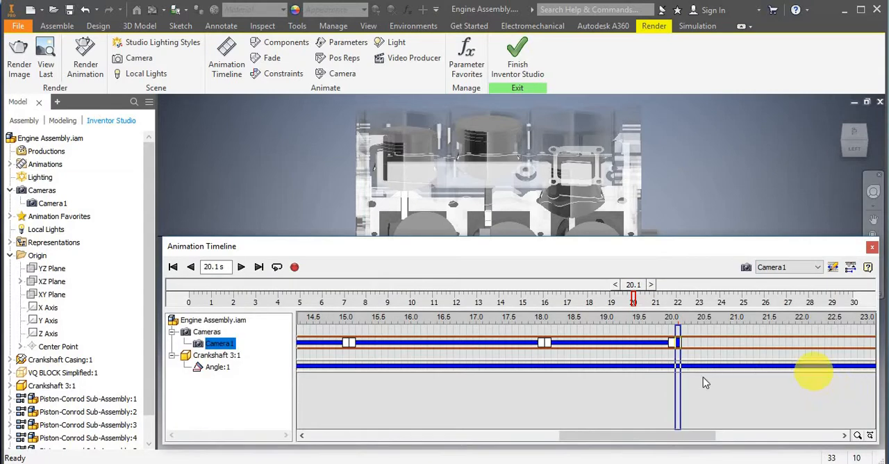
Add a Camera1 action at 23.0 s using the enlarged, centred view onto the engine's Top-Left edge.
{"action": "left_click_drag", "start_coordinate": [678, 384], "coordinate": [869, 354]}
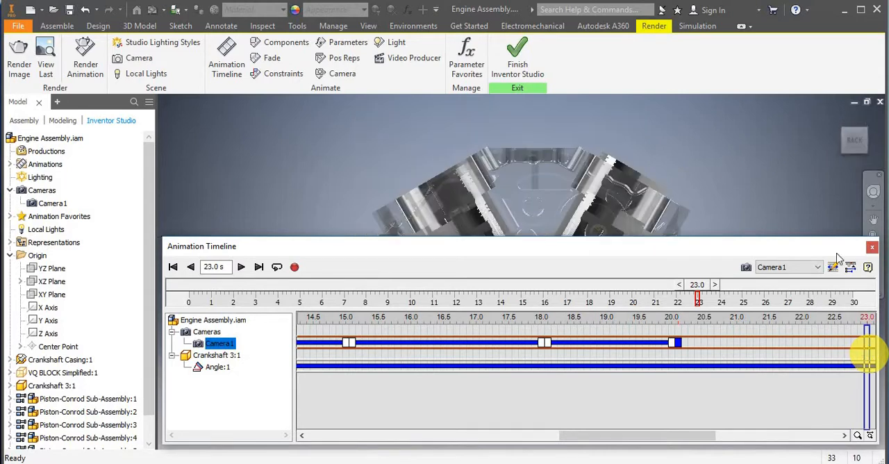
{"action": "left_click", "coordinate": [867, 134]}
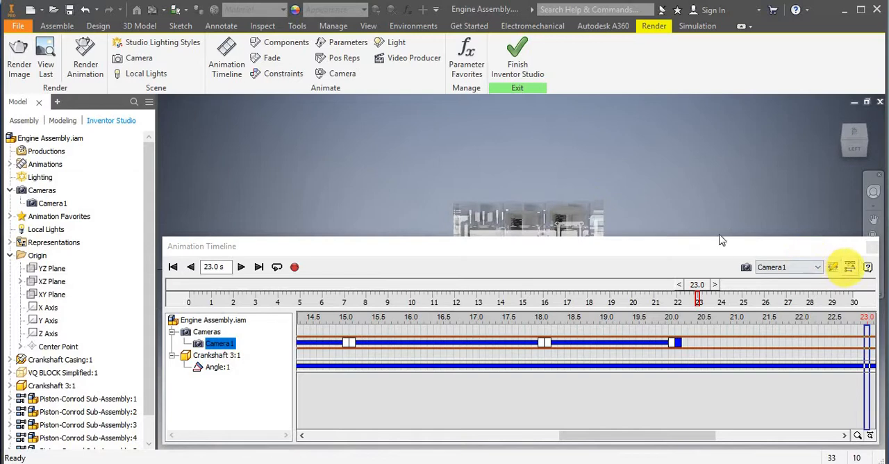
{"action": "left_click", "coordinate": [849, 267]}
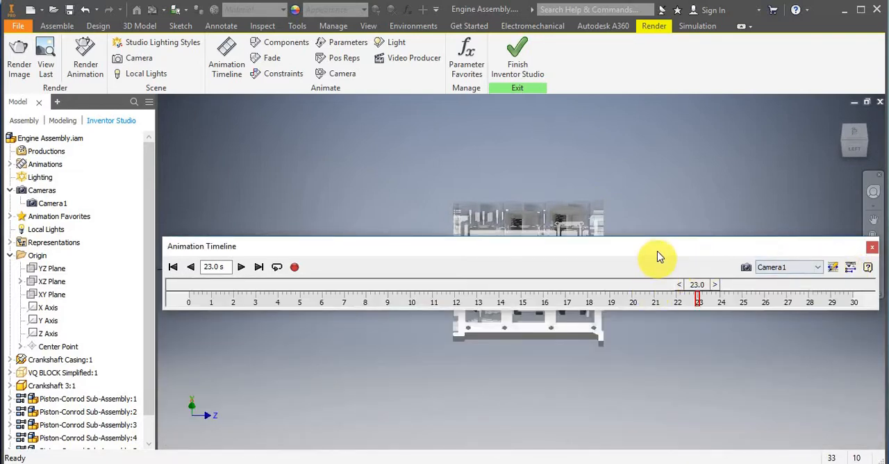
{"action": "left_click_drag", "start_coordinate": [657, 250], "coordinate": [650, 386]}
{"action": "scroll", "coordinate": [529, 295], "scroll_direction": "down", "scroll_amount": 4}
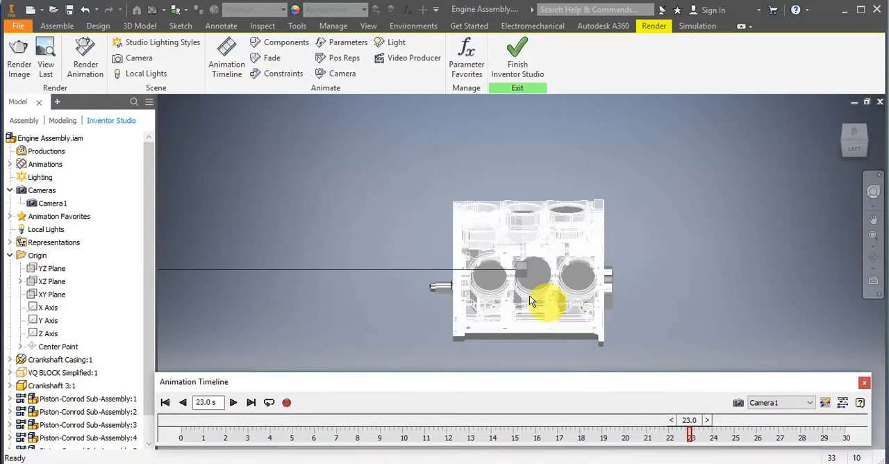
{"action": "mouse_move", "coordinate": [523, 279]}
{"action": "middle_mouse_down"}
{"action": "mouse_move", "coordinate": [514, 291]}
{"action": "mouse_move", "coordinate": [525, 294]}
{"action": "middle_mouse_up"}
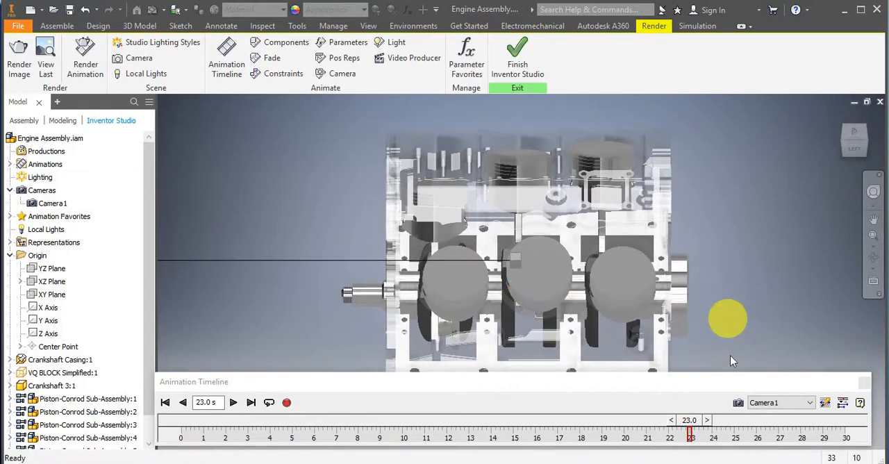
{"action": "left_click", "coordinate": [843, 403]}
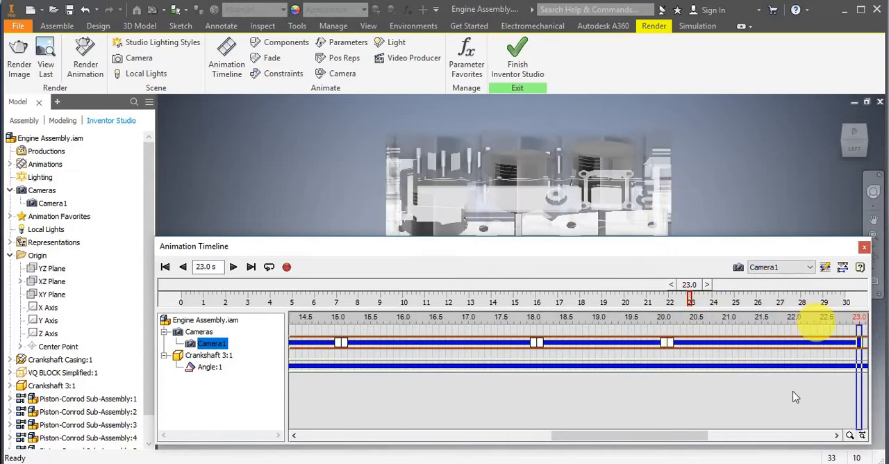
Add a Camera1 action at 23.1 s with the same Top-Left edge view.
{"action": "left_click_drag", "start_coordinate": [681, 439], "coordinate": [743, 436]}
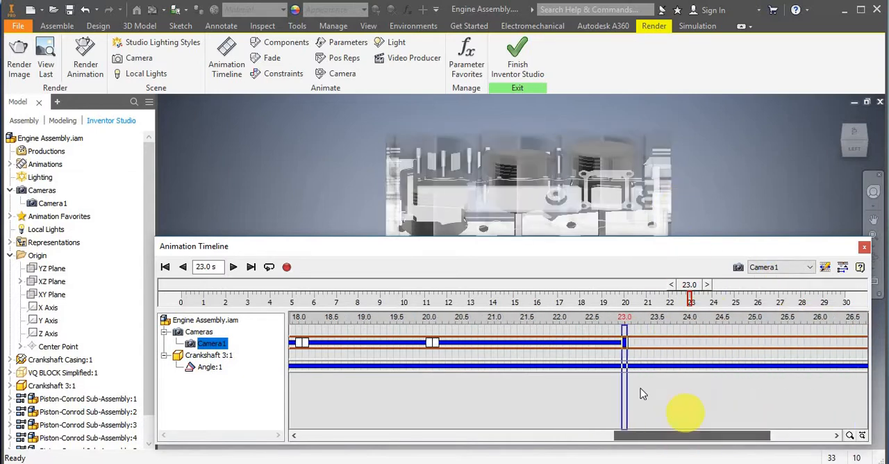
{"action": "left_click_drag", "start_coordinate": [632, 390], "coordinate": [629, 392]}
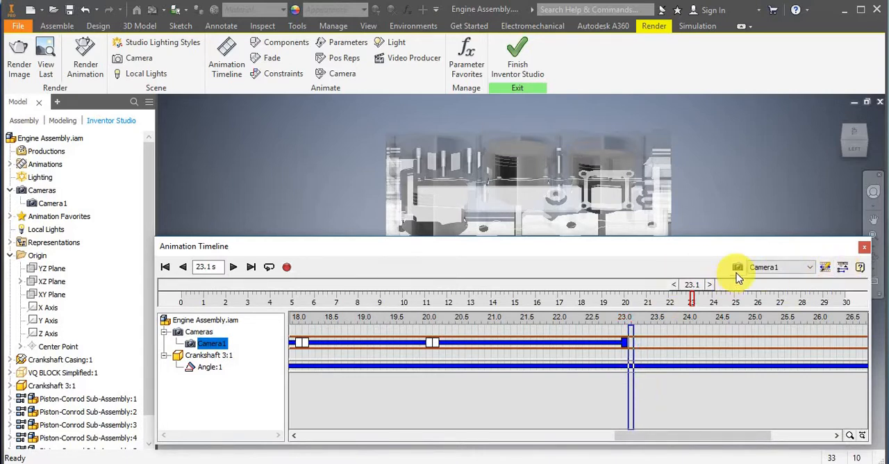
{"action": "left_click", "coordinate": [636, 398]}
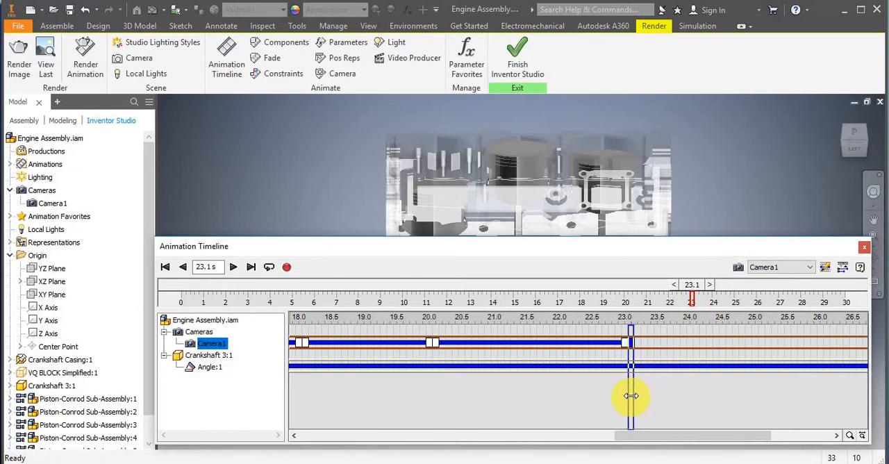
Add a Camera1 action at 25.0 s using the Left view, with the engine enlarged and centred.
{"action": "mouse_move", "coordinate": [631, 396]}
{"action": "left_mouse_down"}
{"action": "mouse_move", "coordinate": [786, 379]}
{"action": "mouse_move", "coordinate": [755, 376]}
{"action": "left_mouse_up"}
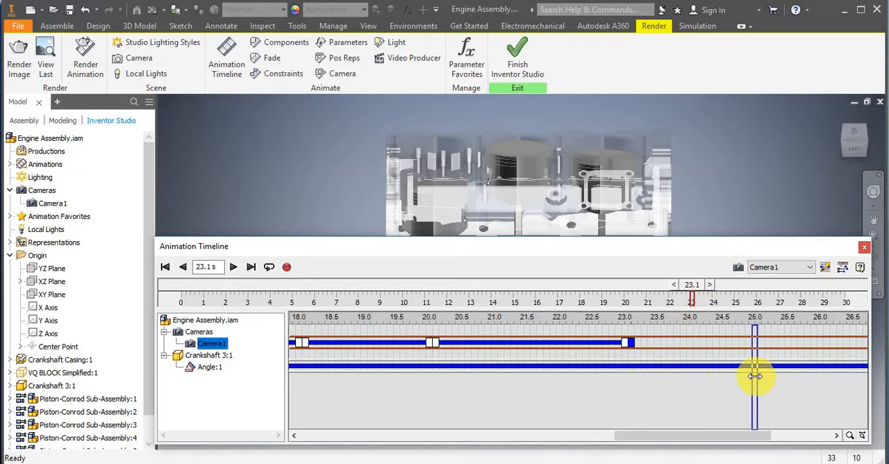
{"action": "left_click", "coordinate": [855, 151]}
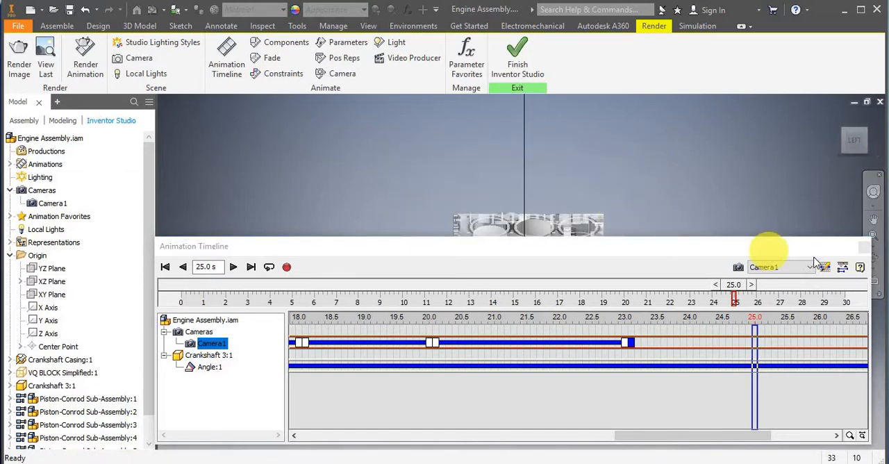
{"action": "left_click", "coordinate": [843, 268]}
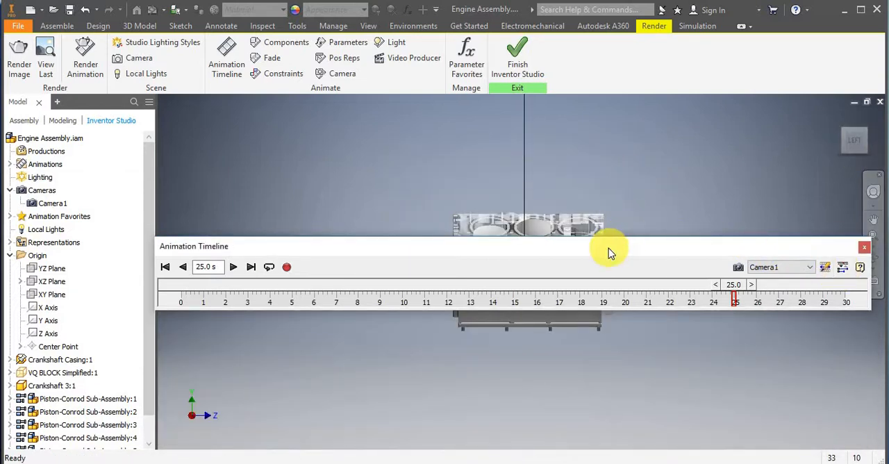
{"action": "left_click_drag", "start_coordinate": [607, 248], "coordinate": [598, 289]}
{"action": "left_click_drag", "start_coordinate": [590, 360], "coordinate": [611, 392]}
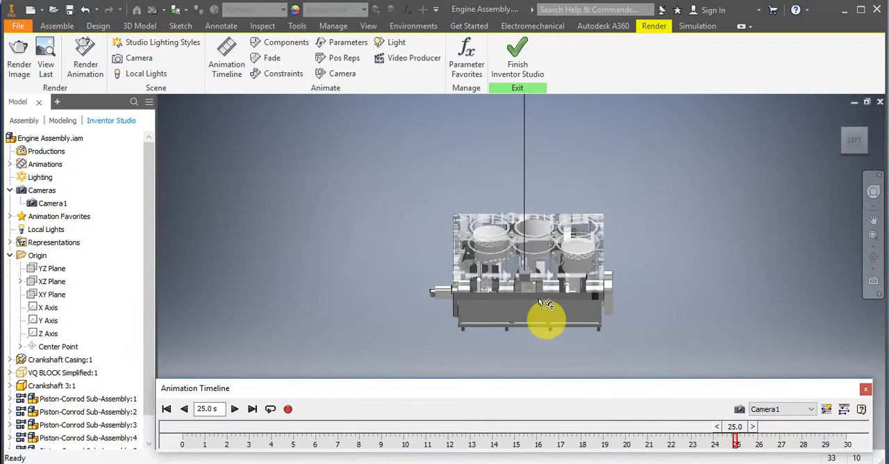
{"action": "scroll", "coordinate": [539, 295], "scroll_direction": "down", "scroll_amount": 5}
{"action": "scroll", "coordinate": [539, 285], "scroll_direction": "up", "scroll_amount": 5}
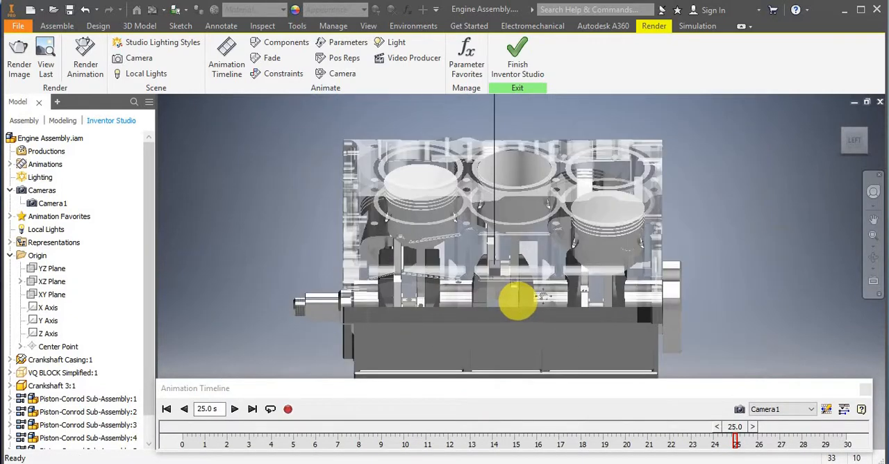
{"action": "mouse_move", "coordinate": [519, 301]}
{"action": "middle_mouse_down"}
{"action": "mouse_move", "coordinate": [544, 295]}
{"action": "mouse_move", "coordinate": [515, 301]}
{"action": "middle_mouse_up"}
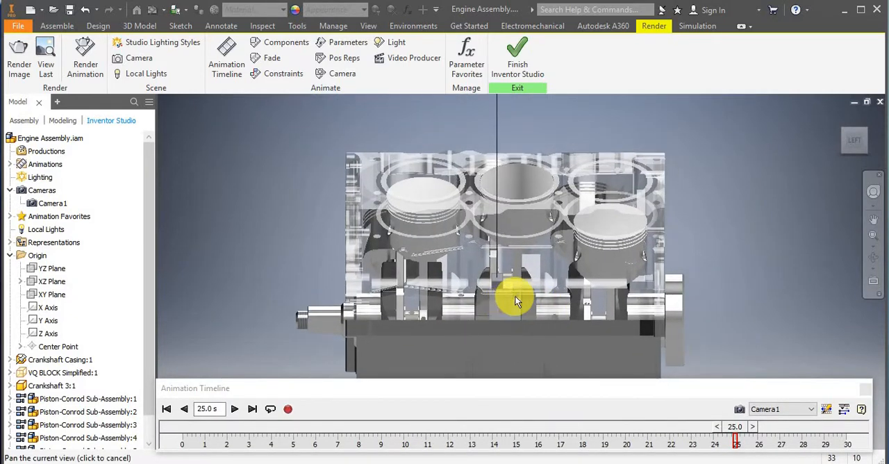
{"action": "left_click", "coordinate": [739, 408]}
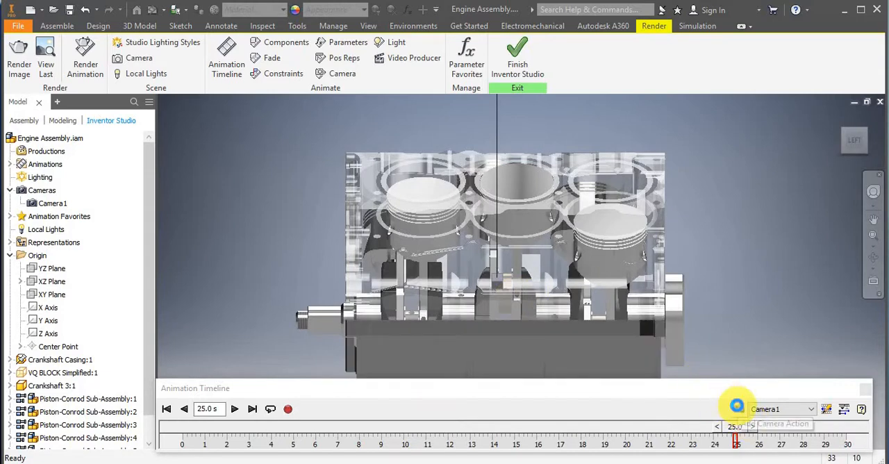
{"action": "left_click", "coordinate": [843, 409]}
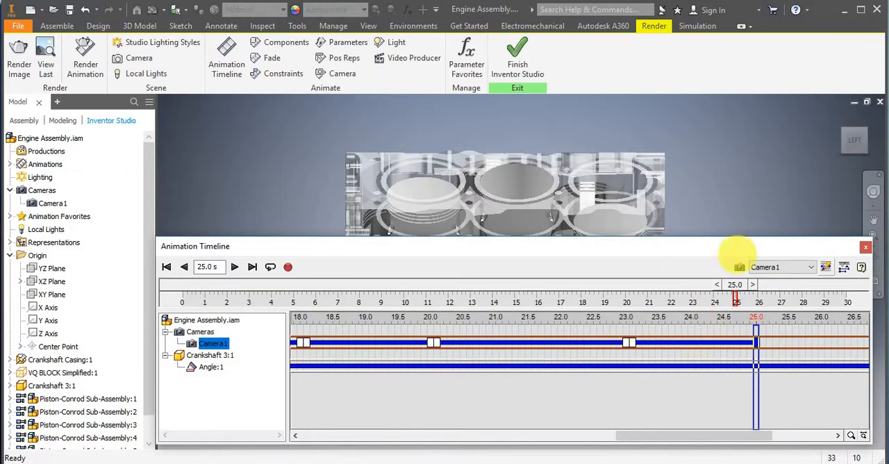
Play the animation from 6.3 s to 30.0 s to check the camera moves, and scrub back to 13.2 s.
{"action": "left_click", "coordinate": [844, 267]}
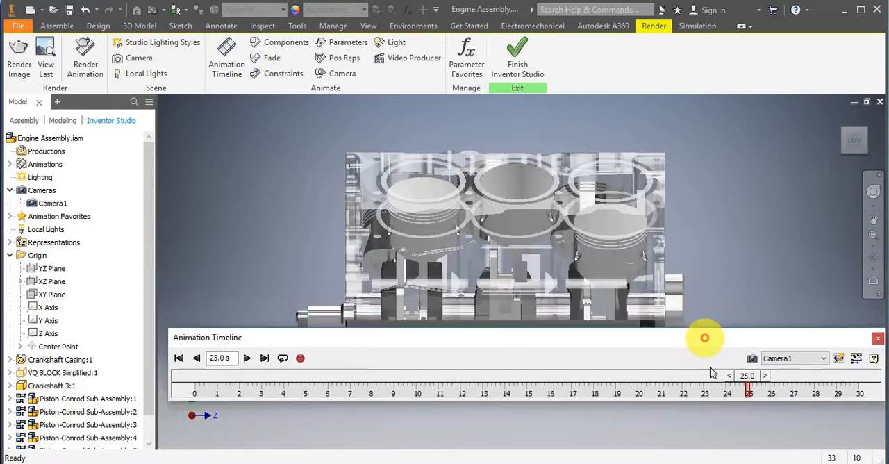
{"action": "left_click_drag", "start_coordinate": [747, 426], "coordinate": [337, 447]}
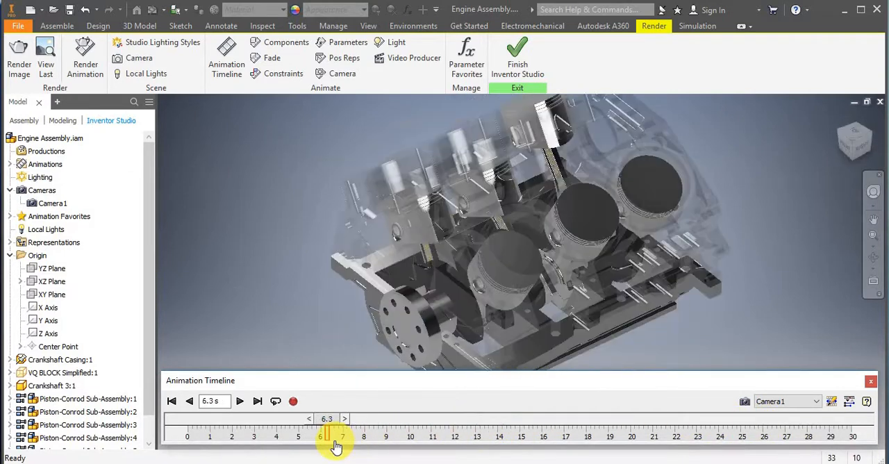
{"action": "left_click", "coordinate": [240, 401]}
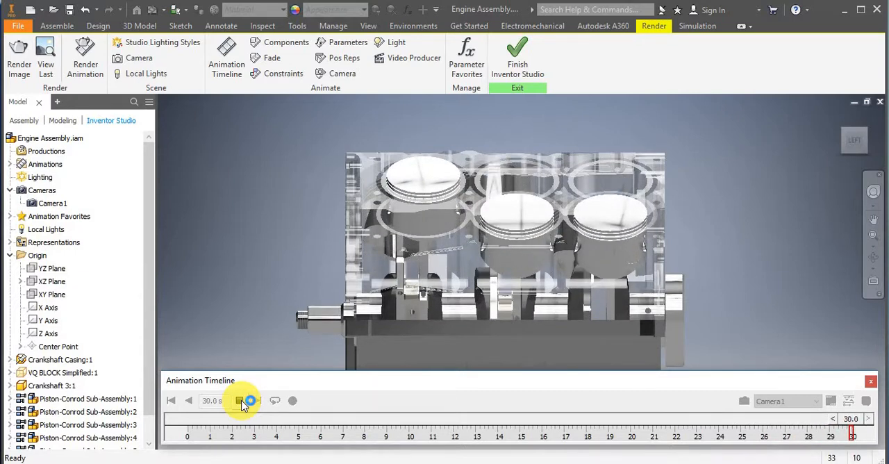
{"action": "left_click", "coordinate": [240, 401]}
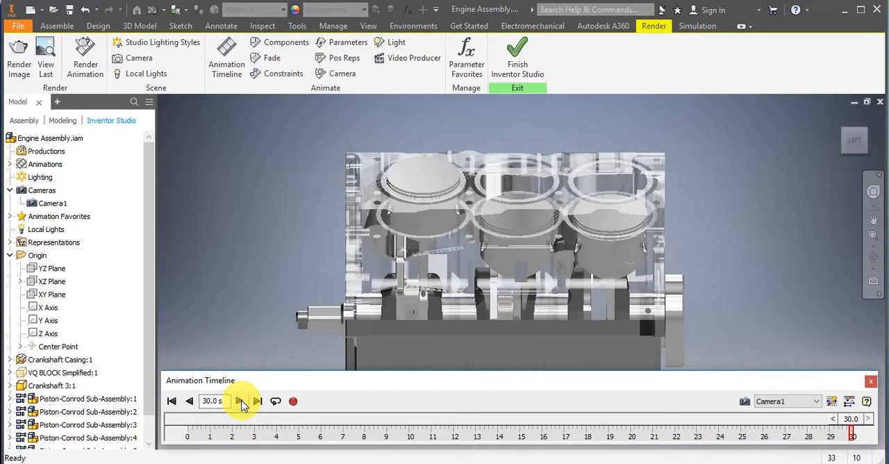
{"action": "left_click_drag", "start_coordinate": [786, 419], "coordinate": [740, 432]}
{"action": "left_click_drag", "start_coordinate": [568, 437], "coordinate": [492, 460]}
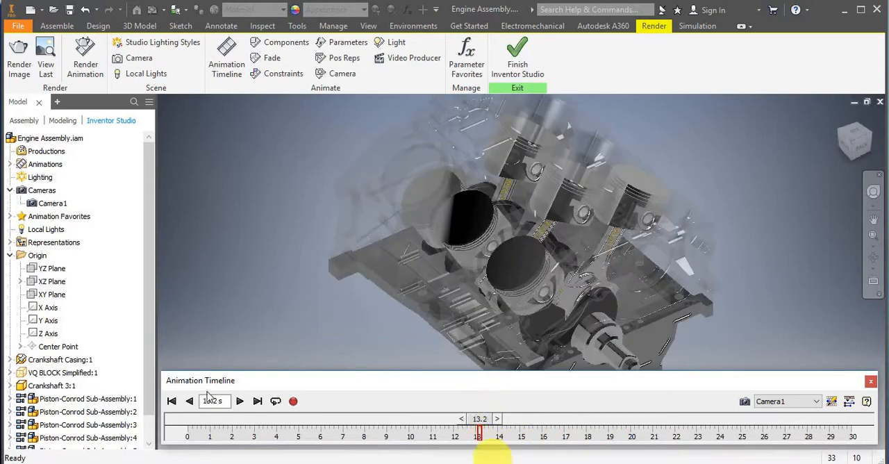
Return the animation to 0.0 s and finish Inventor Studio to go back to the assembly environment.
{"action": "left_click", "coordinate": [849, 403]}
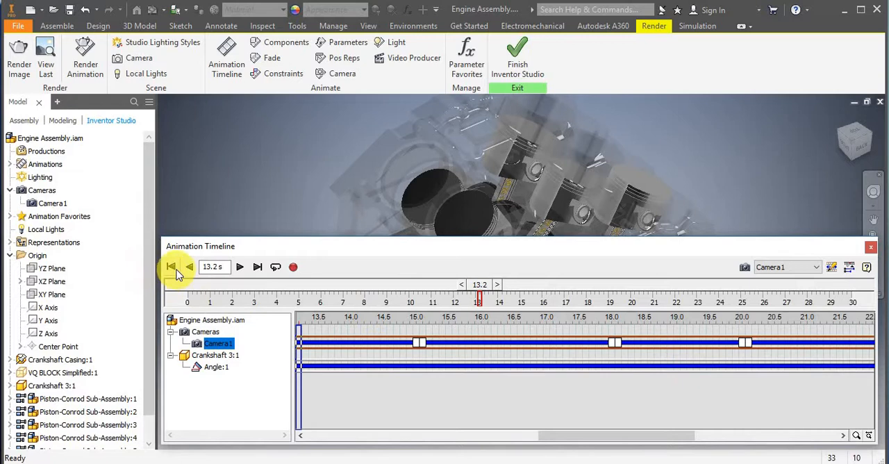
{"action": "left_click", "coordinate": [173, 267]}
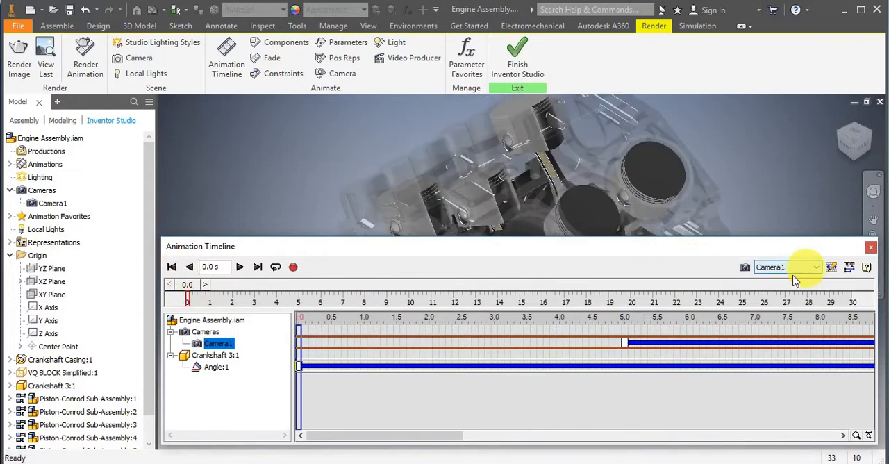
{"action": "left_click", "coordinate": [849, 267]}
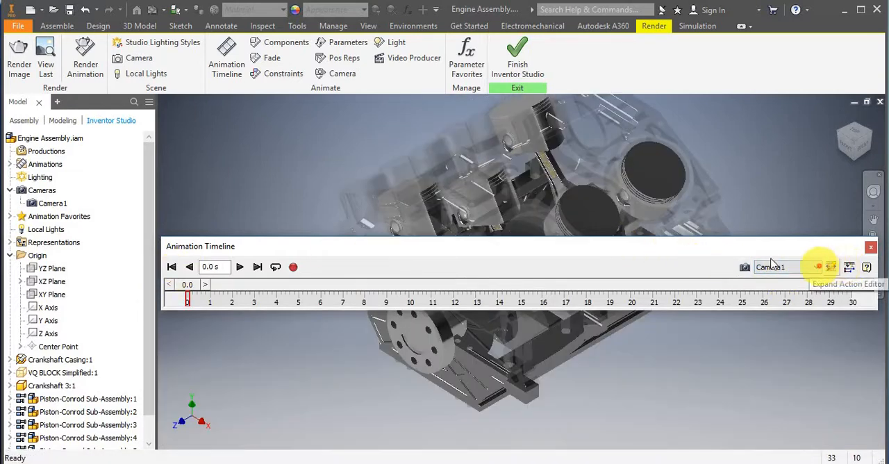
{"action": "left_click_drag", "start_coordinate": [768, 249], "coordinate": [763, 390]}
{"action": "right_click", "coordinate": [715, 230]}
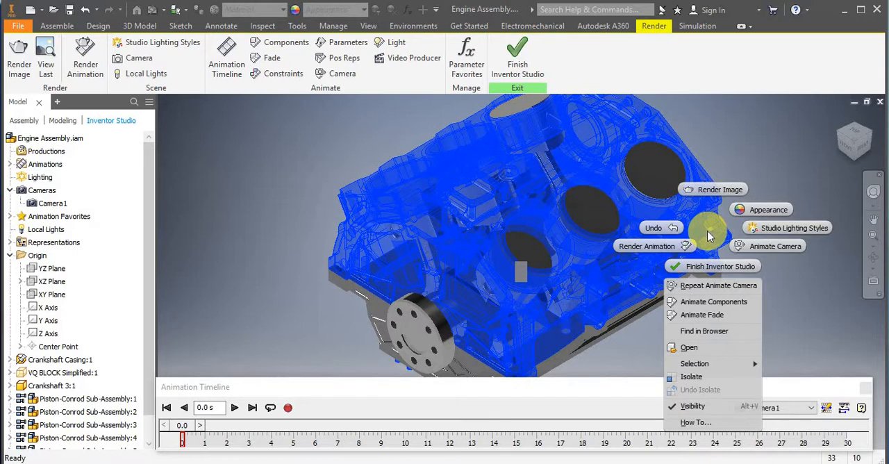
{"action": "left_click", "coordinate": [708, 238]}
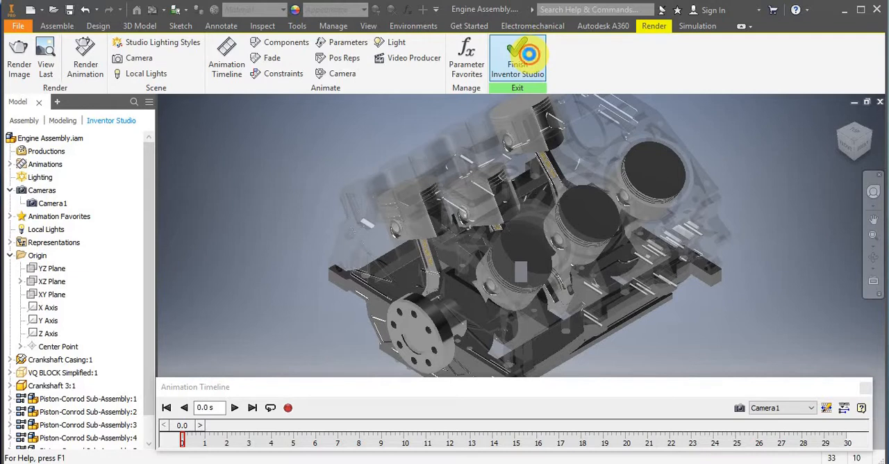
{"action": "left_click", "coordinate": [528, 53]}
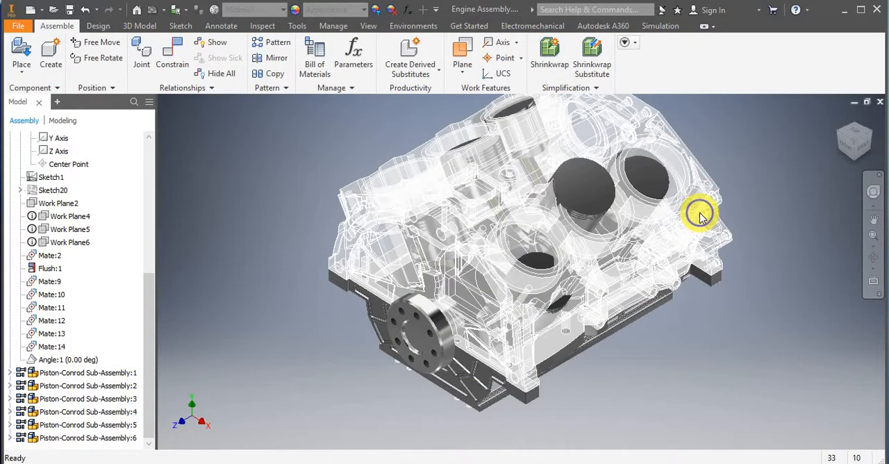
Turn off transparency for the engine block component in the assembly.
{"action": "right_click", "coordinate": [701, 214]}
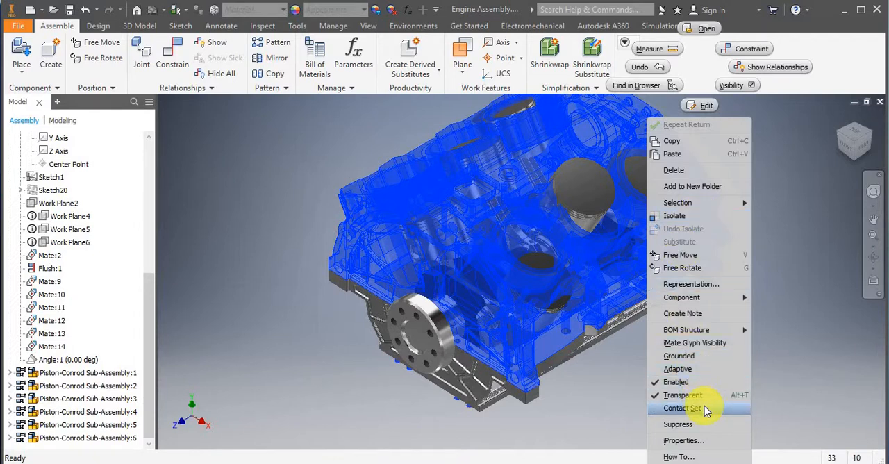
{"action": "left_click", "coordinate": [708, 401]}
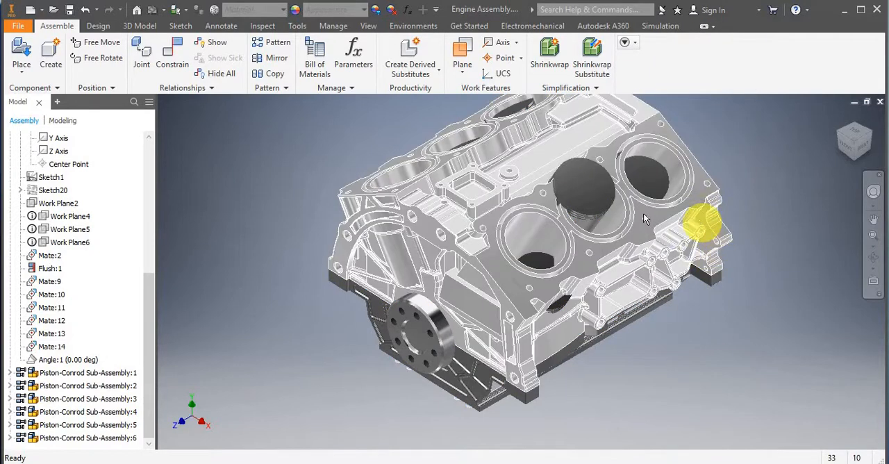
{"action": "left_click_drag", "start_coordinate": [438, 360], "coordinate": [708, 142]}
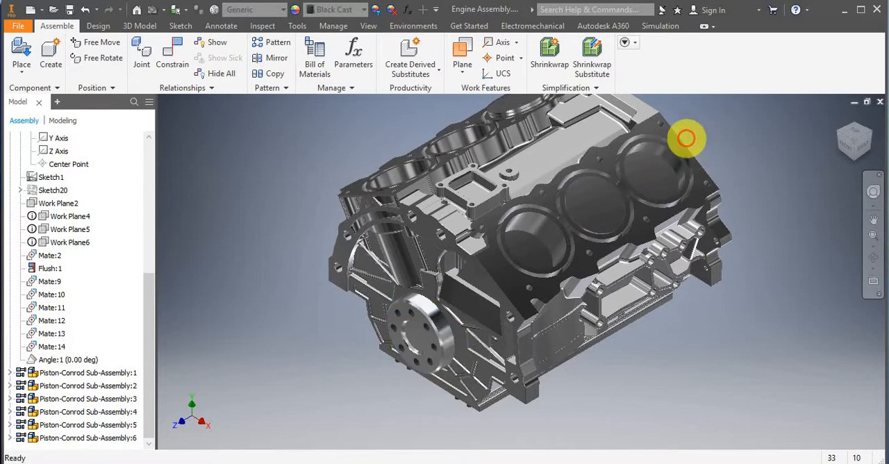
Enter the Inventor Studio environment and display the animation timeline.
{"action": "left_click", "coordinate": [403, 26]}
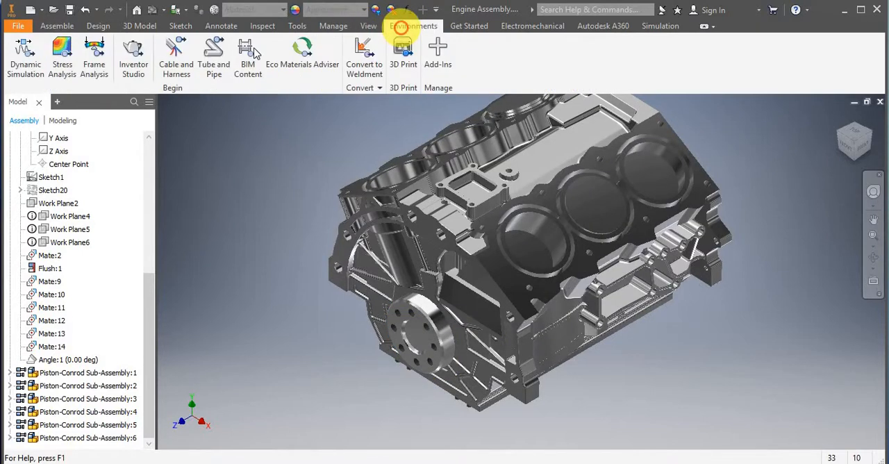
{"action": "left_click", "coordinate": [131, 64]}
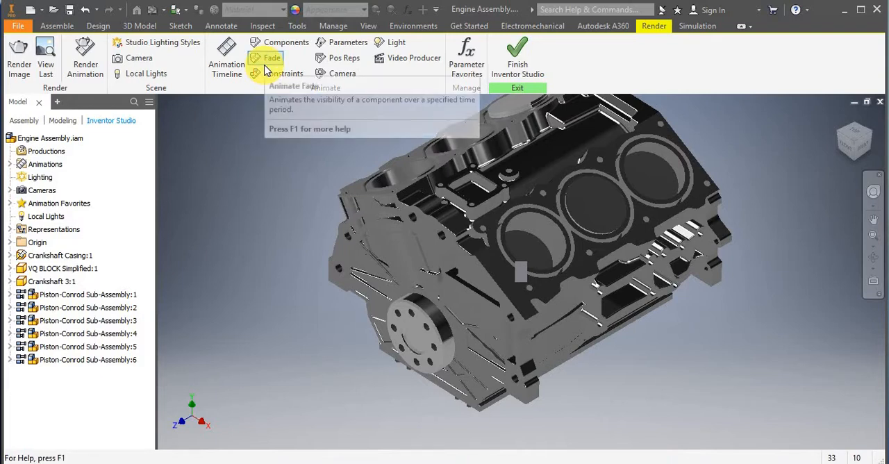
{"action": "left_click", "coordinate": [233, 61]}
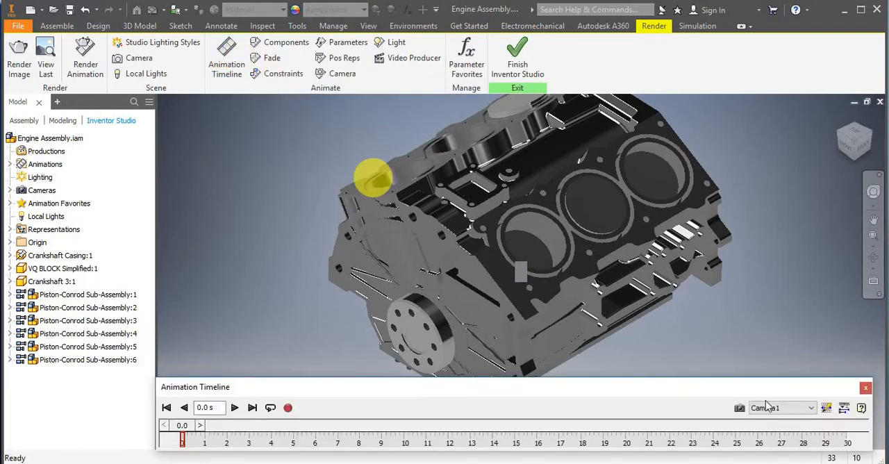
Expand the timeline to review the Camera1 and crankshaft angle actions, and collapse it below the engine.
{"action": "left_click", "coordinate": [844, 408]}
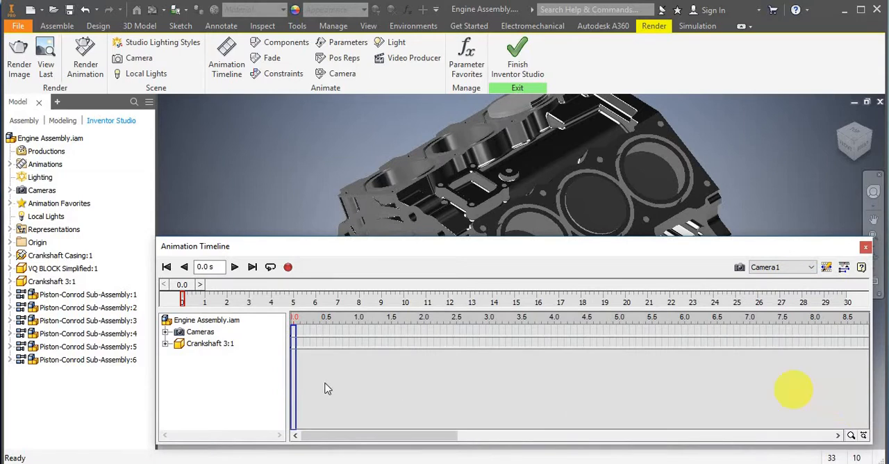
{"action": "left_click", "coordinate": [166, 333]}
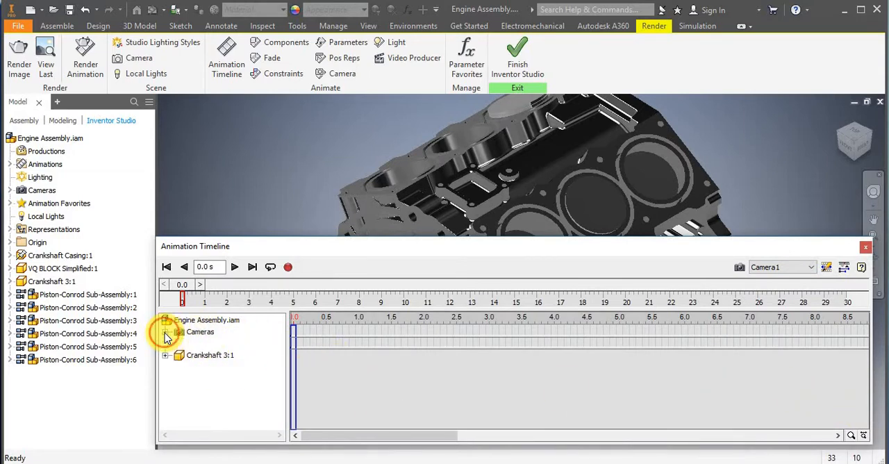
{"action": "left_click", "coordinate": [166, 356]}
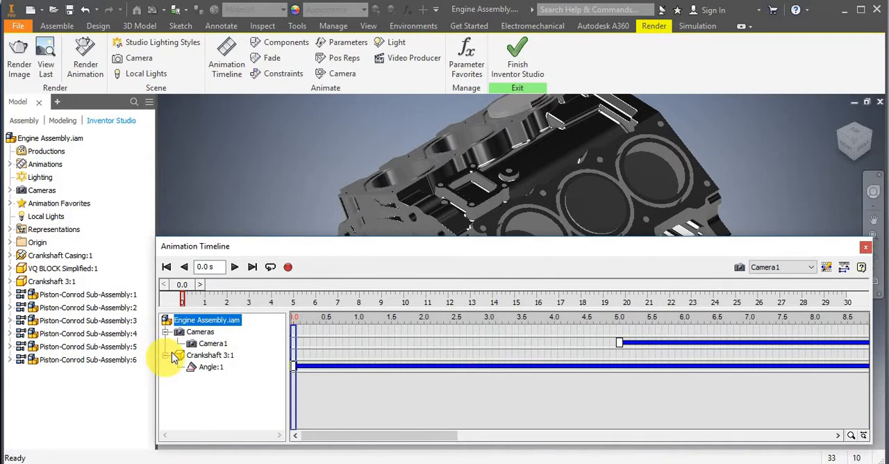
{"action": "left_click", "coordinate": [844, 268]}
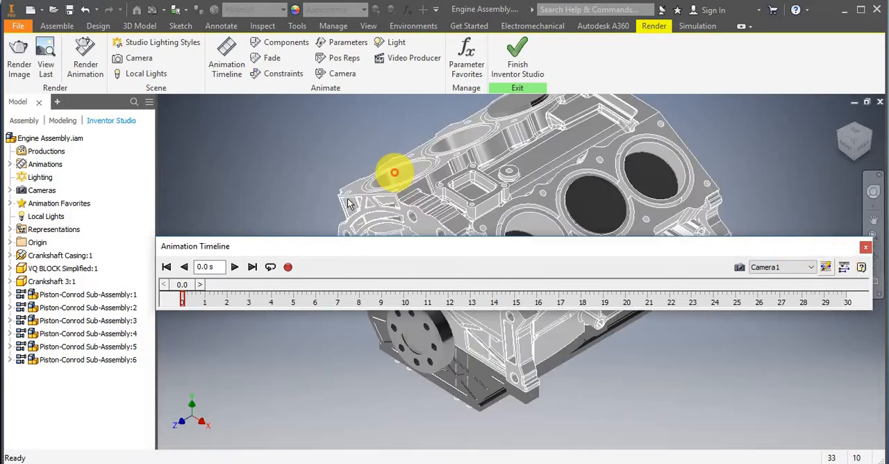
{"action": "mouse_move", "coordinate": [395, 248]}
{"action": "left_mouse_down"}
{"action": "mouse_move", "coordinate": [401, 380]}
{"action": "mouse_move", "coordinate": [392, 392]}
{"action": "left_mouse_up"}
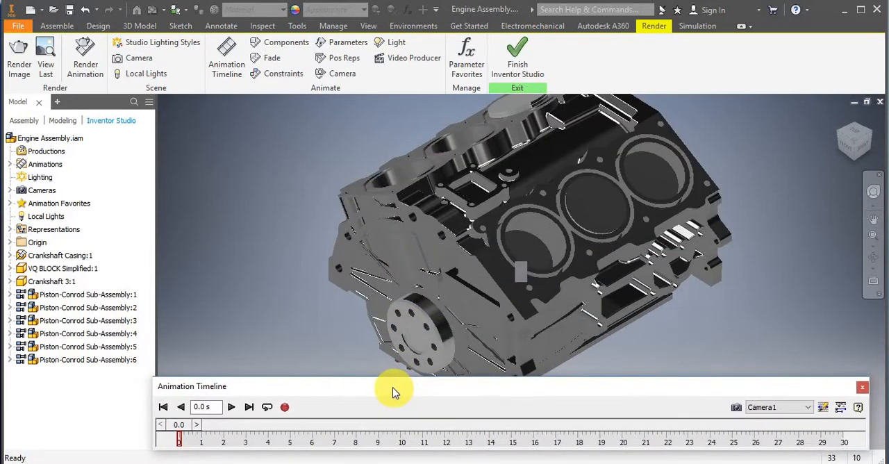
Start a Fade animation for VQ BLOCK Simplified:1 with a specified time from 3 s to 8 s.
{"action": "left_click", "coordinate": [268, 58]}
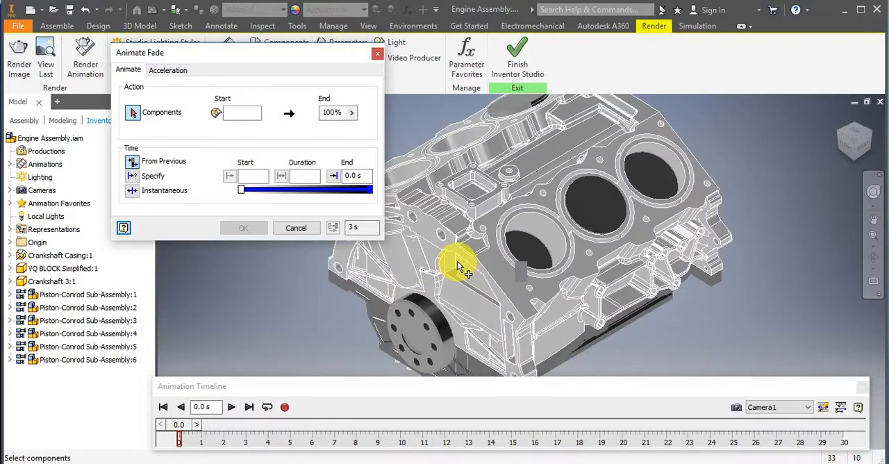
{"action": "left_click", "coordinate": [478, 285]}
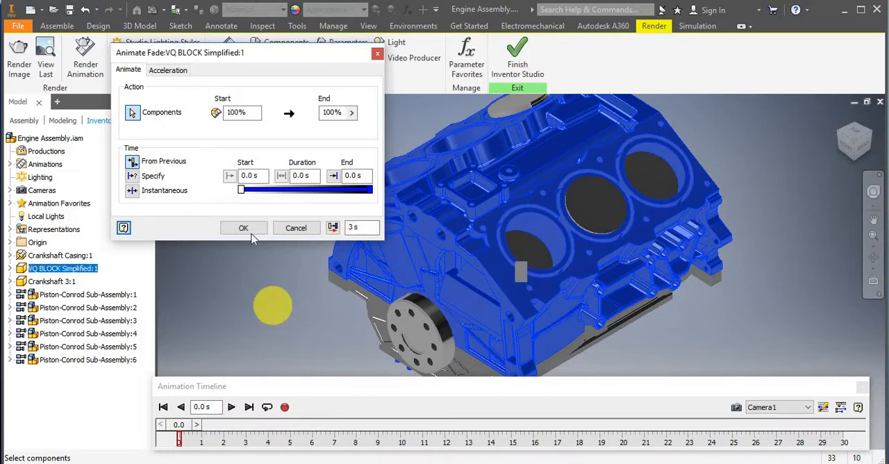
{"action": "left_click", "coordinate": [230, 176]}
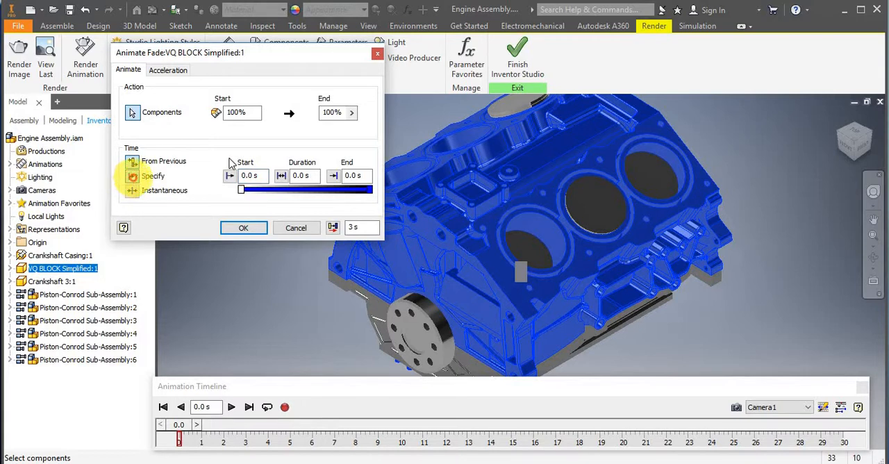
{"action": "left_click", "coordinate": [254, 176]}
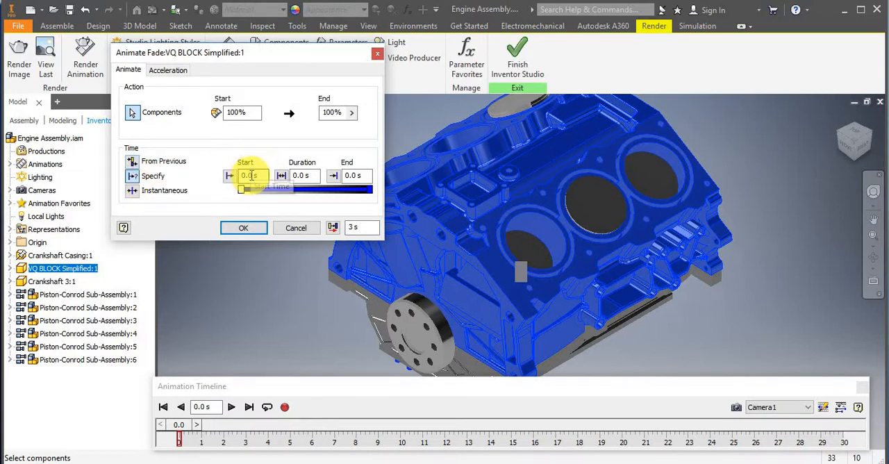
{"action": "left_click", "coordinate": [222, 182]}
{"action": "type", "text": "3"}
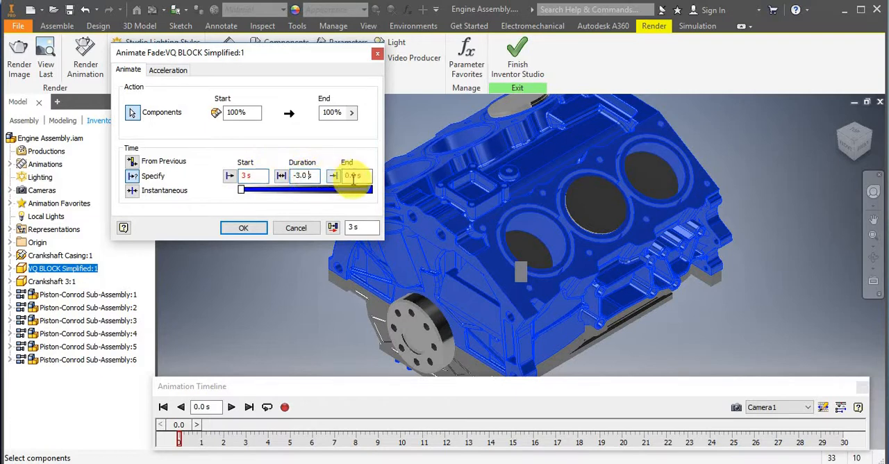
{"action": "left_click", "coordinate": [261, 176]}
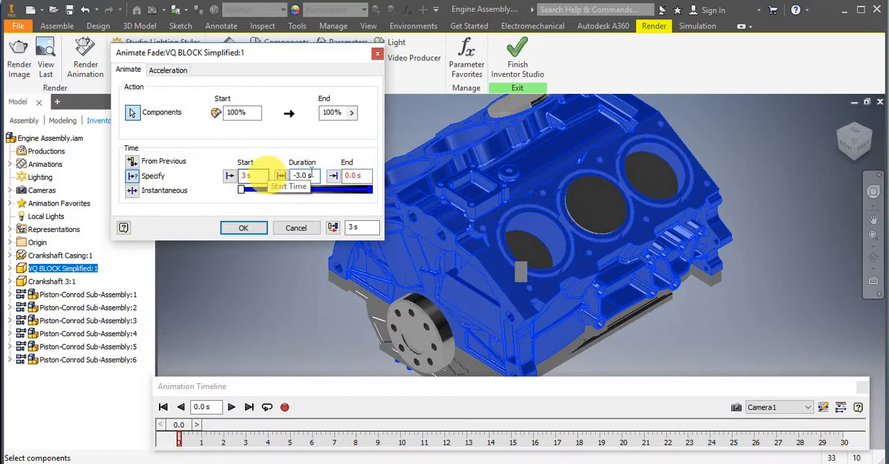
{"action": "left_click", "coordinate": [350, 176]}
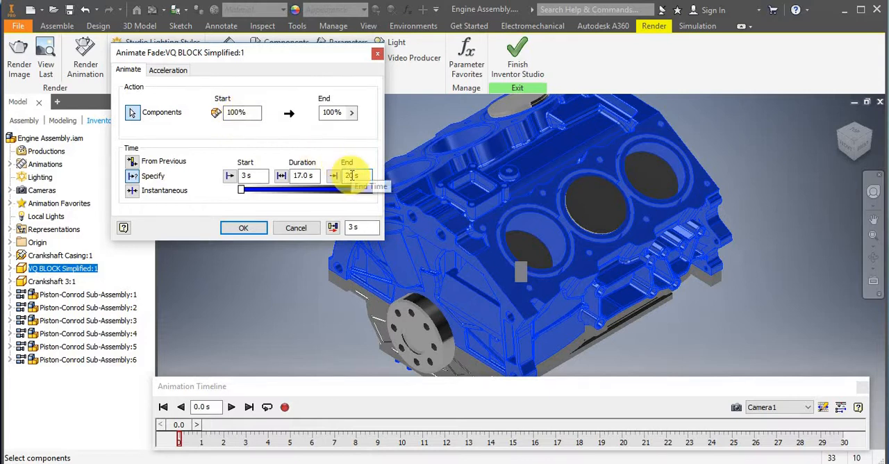
{"action": "left_click", "coordinate": [327, 177]}
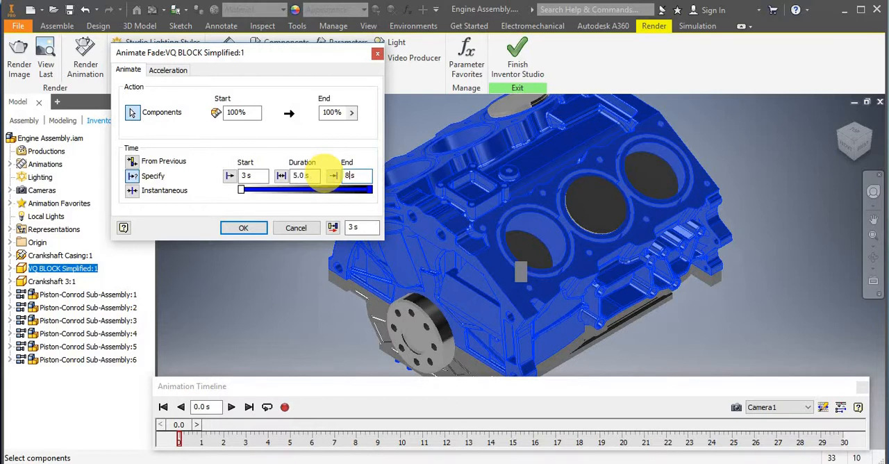
Set the block fade's end visibility to 50% and create the fade action.
{"action": "double_click", "coordinate": [327, 113]}
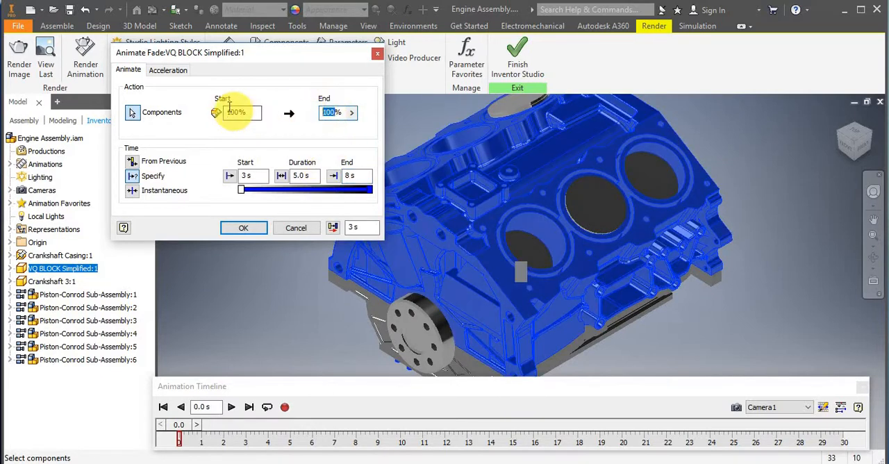
{"action": "left_click", "coordinate": [289, 106]}
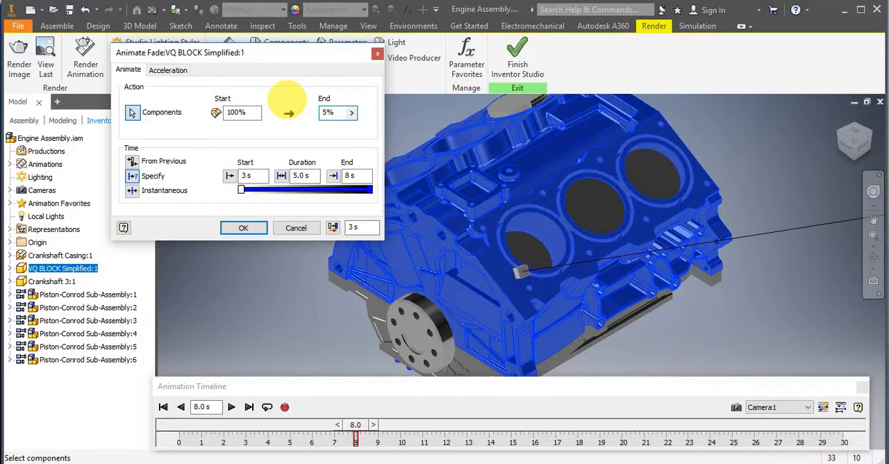
{"action": "left_click", "coordinate": [287, 99]}
{"action": "type", "text": "0"}
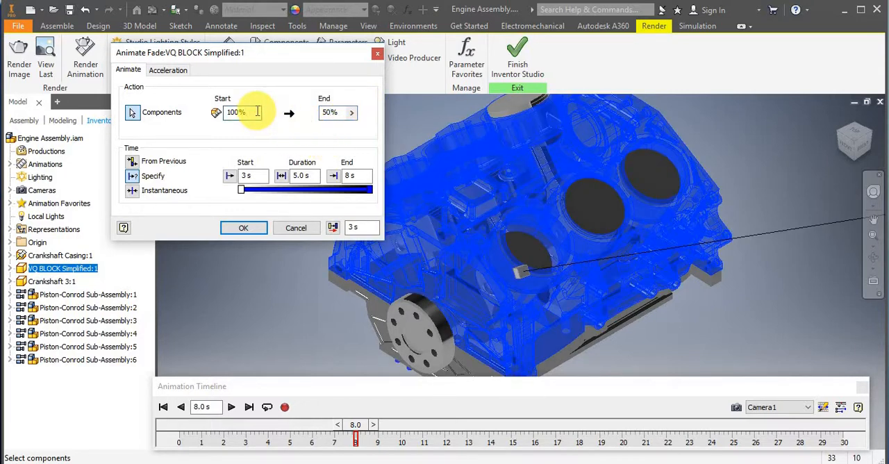
{"action": "left_click", "coordinate": [252, 229]}
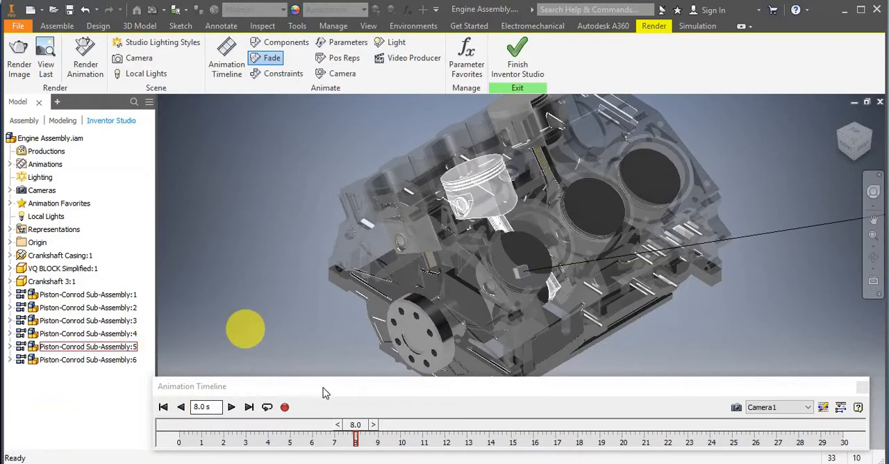
Play the animation from 0.0 s to check the block's fade, and stop it at 26.2 s.
{"action": "left_click", "coordinate": [356, 430]}
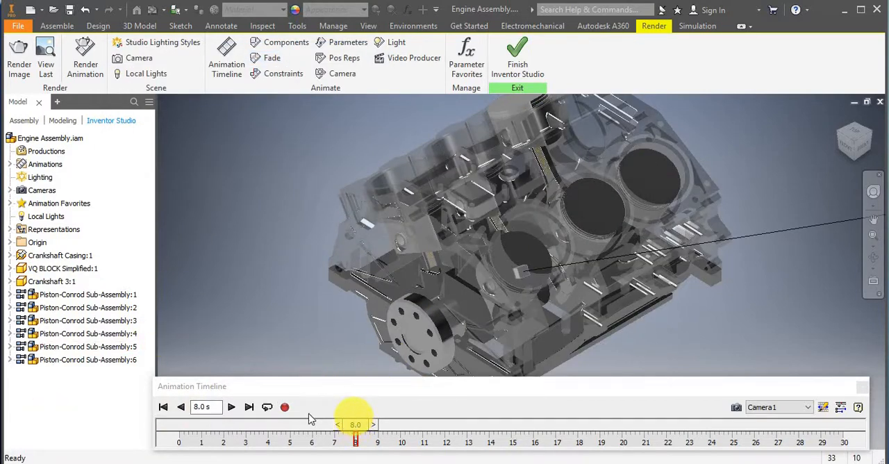
{"action": "left_click", "coordinate": [163, 408]}
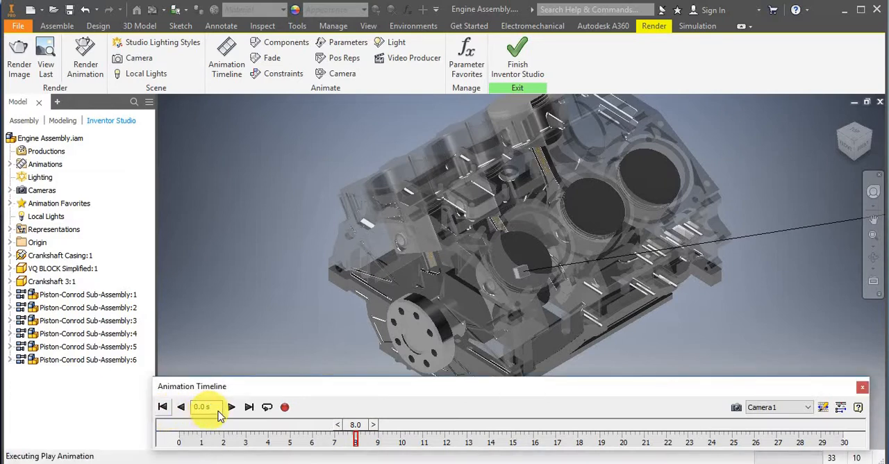
{"action": "left_click", "coordinate": [233, 410]}
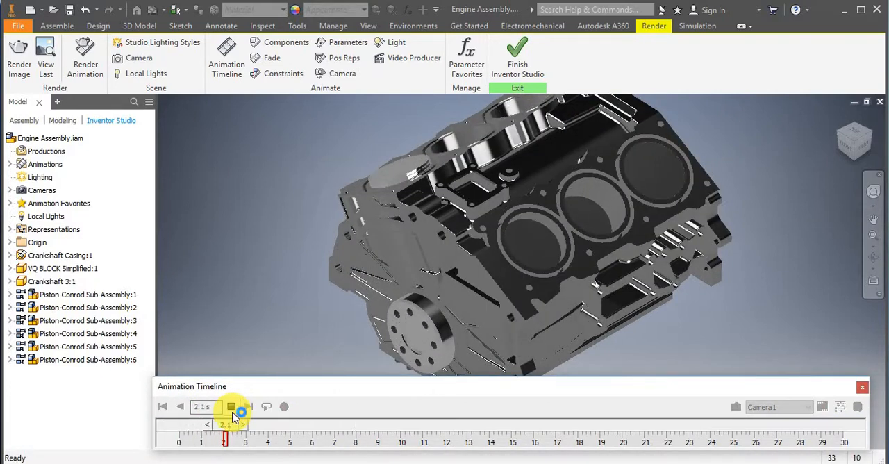
{"action": "left_click", "coordinate": [232, 408]}
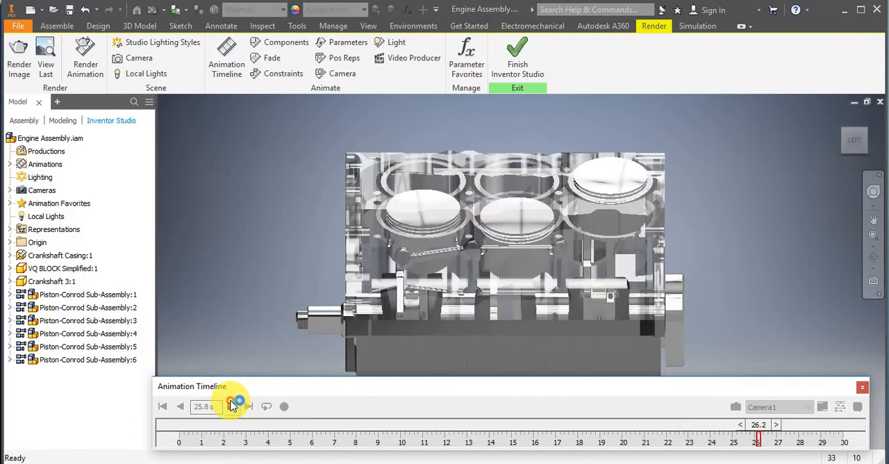
{"action": "left_click", "coordinate": [233, 406]}
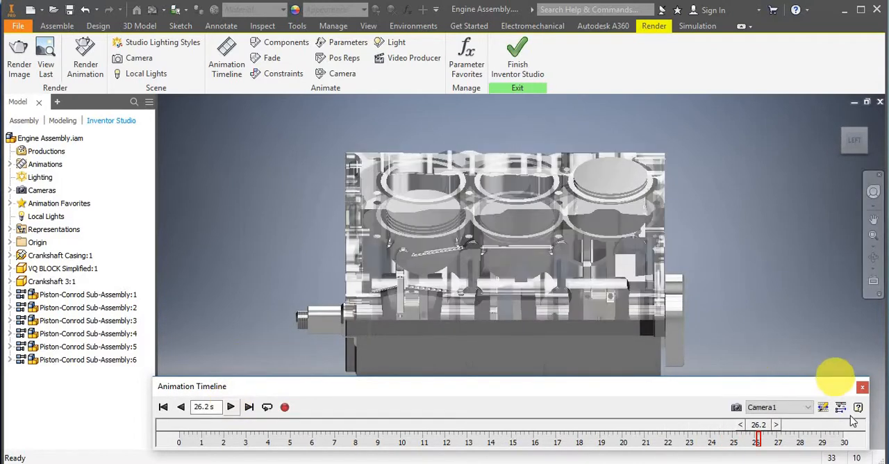
Mirror the VQ BLOCK Simplified:1 Fade action running from 3 s to 8 s in the expanded timeline.
{"action": "left_click", "coordinate": [841, 407]}
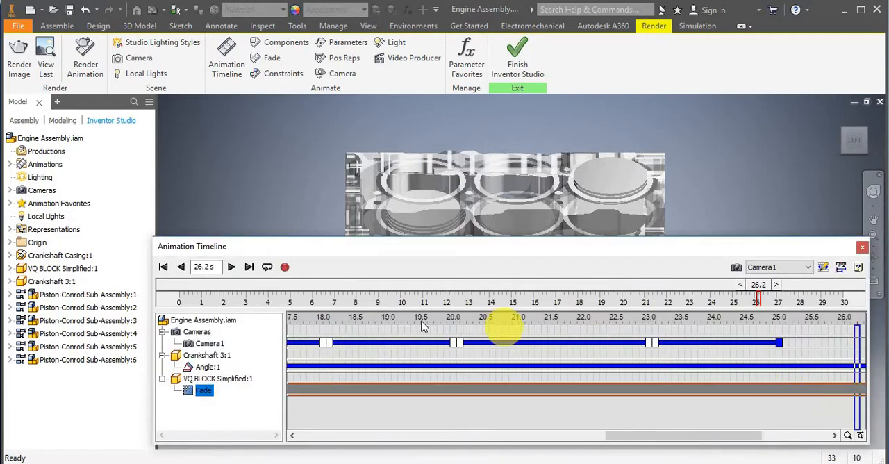
{"action": "left_click_drag", "start_coordinate": [653, 439], "coordinate": [298, 440]}
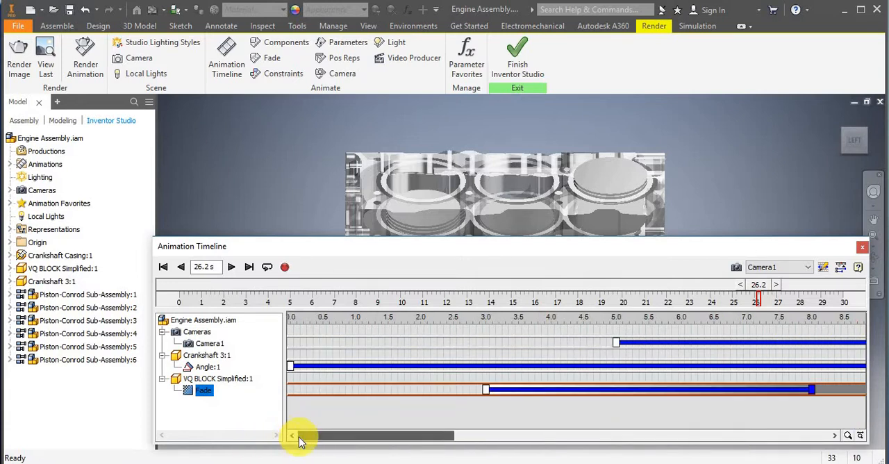
{"action": "left_click", "coordinate": [535, 393]}
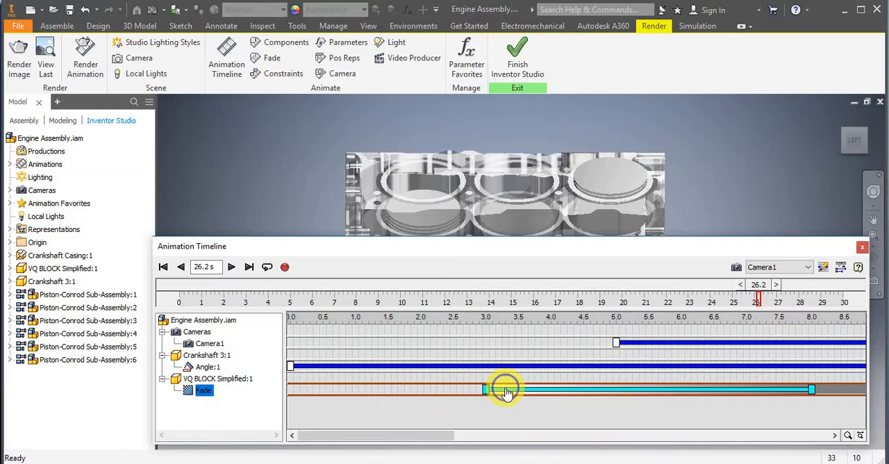
{"action": "right_click", "coordinate": [504, 392]}
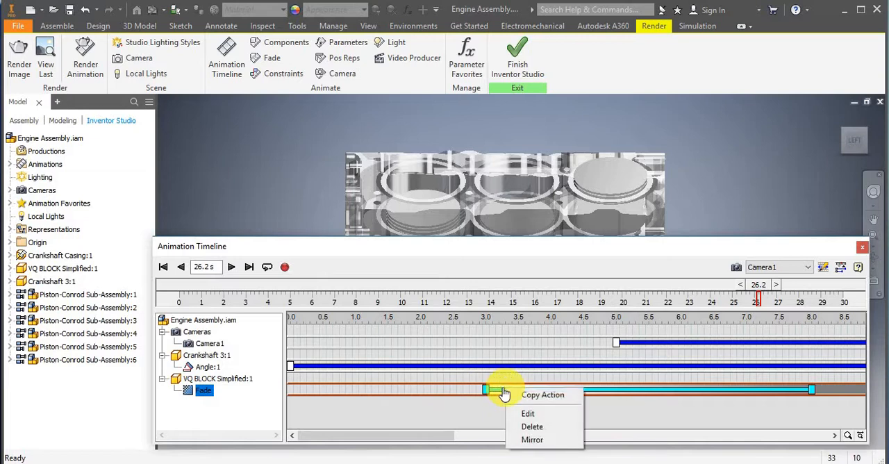
{"action": "left_click", "coordinate": [535, 439]}
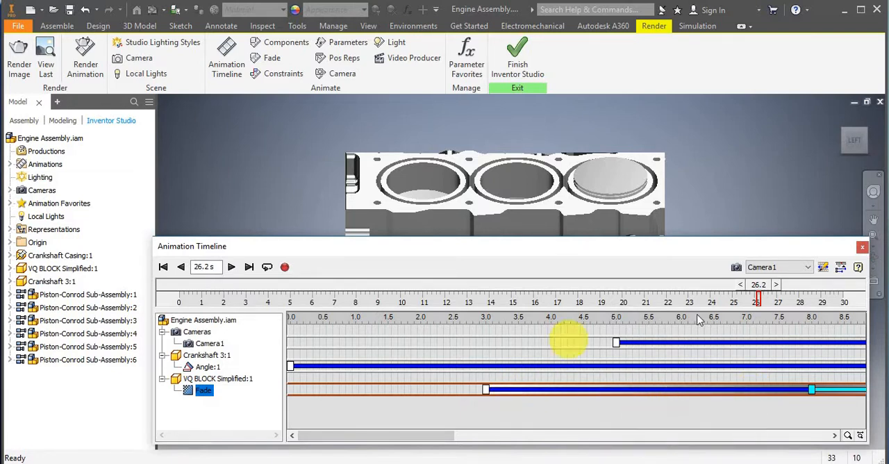
Scrub the animation back to 9.2 s and inspect the mirrored part of the block's fade.
{"action": "left_click_drag", "start_coordinate": [724, 292], "coordinate": [384, 339]}
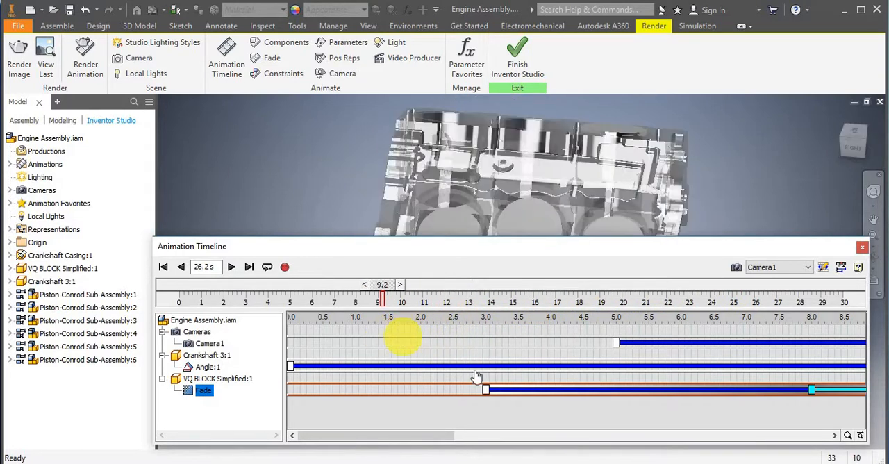
{"action": "left_click", "coordinate": [643, 415]}
{"action": "left_click_drag", "start_coordinate": [443, 438], "coordinate": [526, 437]}
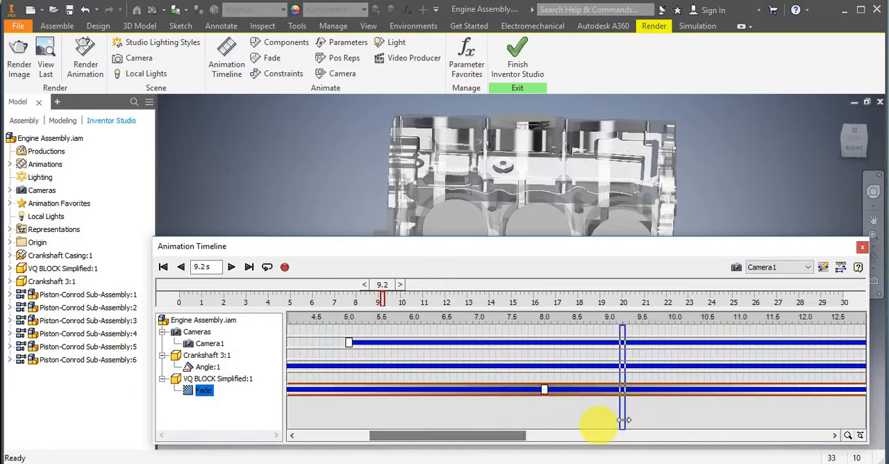
Scrub the animation back to 3.0 s, play it to check the block's fade and its reversal, and stop at 15.5 s.
{"action": "left_click_drag", "start_coordinate": [624, 420], "coordinate": [292, 413]}
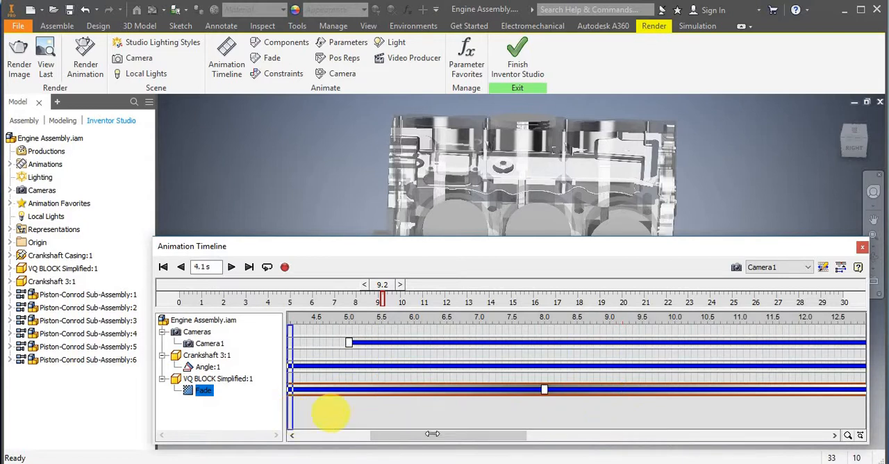
{"action": "left_click_drag", "start_coordinate": [437, 438], "coordinate": [333, 443]}
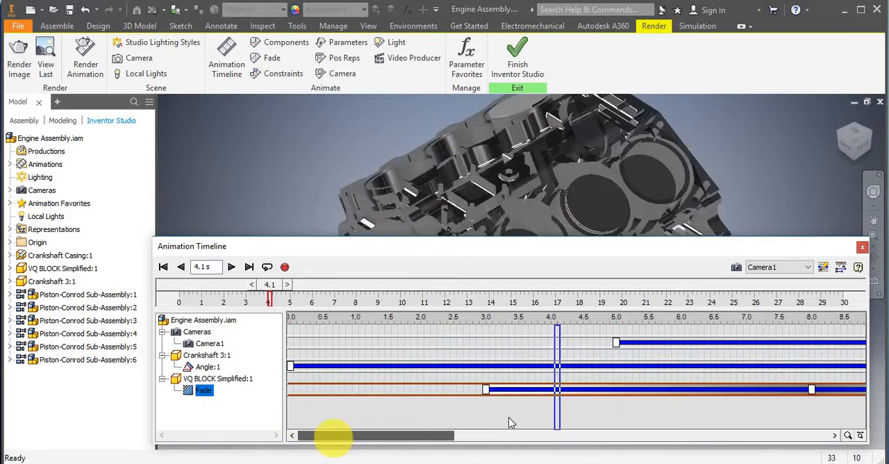
{"action": "left_click_drag", "start_coordinate": [526, 407], "coordinate": [482, 408]}
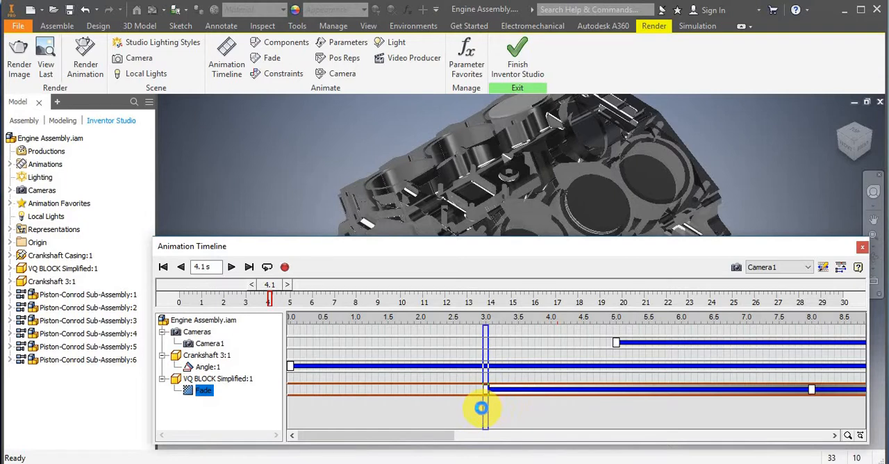
{"action": "left_click", "coordinate": [230, 266]}
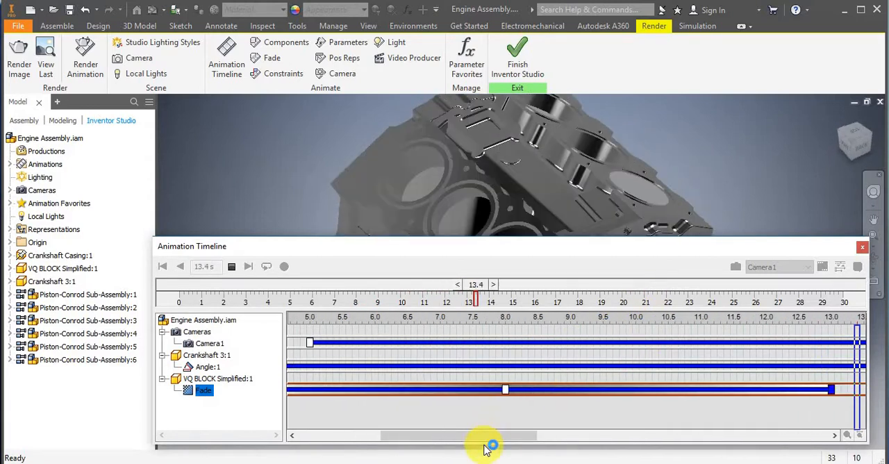
{"action": "left_click", "coordinate": [231, 268]}
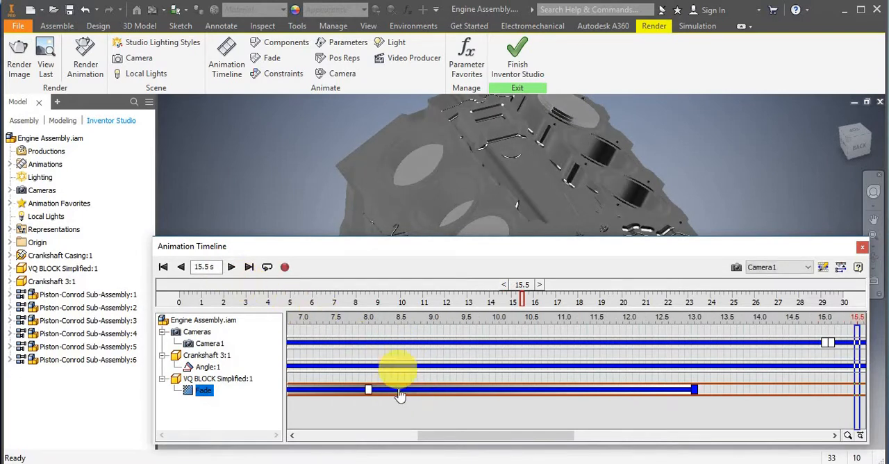
Move the mirrored VQ BLOCK Simplified:1 Fade action along the timeline so it runs from 25 s to 30 s.
{"action": "left_click_drag", "start_coordinate": [401, 396], "coordinate": [864, 396]}
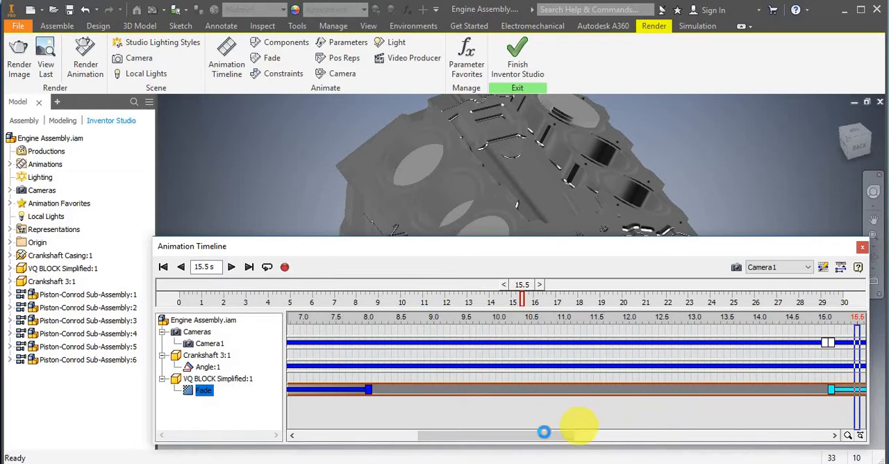
{"action": "left_click_drag", "start_coordinate": [546, 437], "coordinate": [689, 443]}
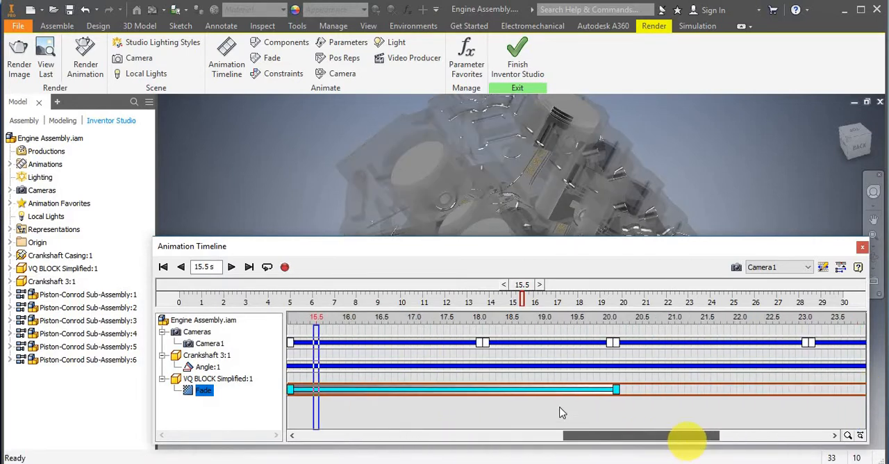
{"action": "left_click_drag", "start_coordinate": [545, 396], "coordinate": [847, 397]}
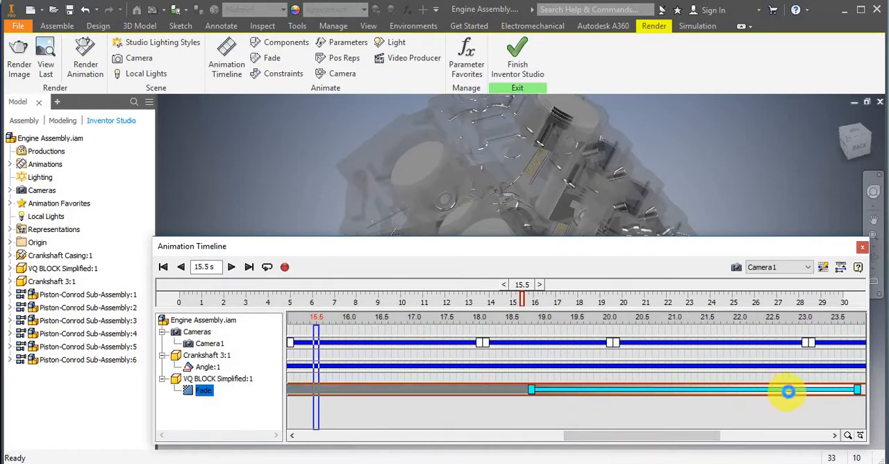
{"action": "left_click_drag", "start_coordinate": [684, 437], "coordinate": [731, 433]}
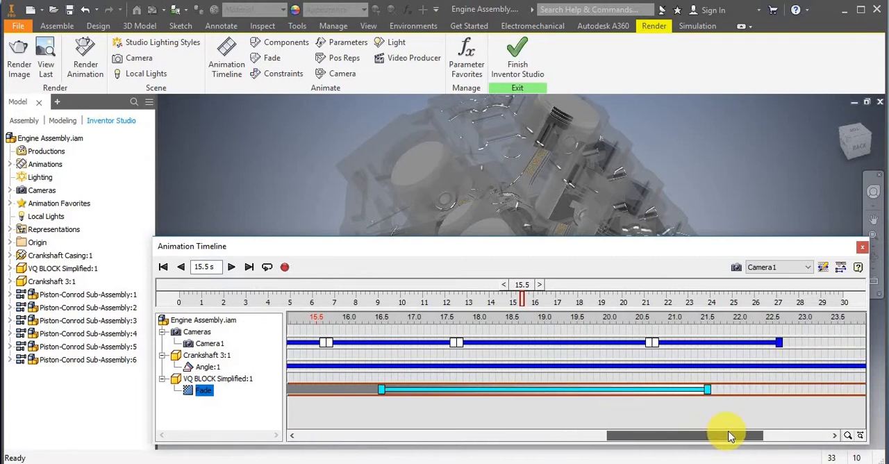
{"action": "left_click_drag", "start_coordinate": [656, 432], "coordinate": [695, 431]}
{"action": "left_click_drag", "start_coordinate": [550, 390], "coordinate": [734, 390]}
{"action": "left_click_drag", "start_coordinate": [736, 436], "coordinate": [760, 425]}
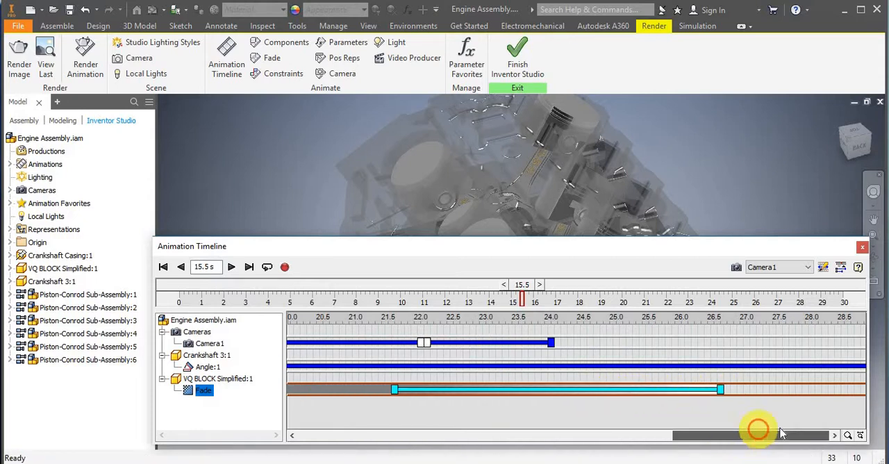
{"action": "left_click_drag", "start_coordinate": [636, 398], "coordinate": [794, 400]}
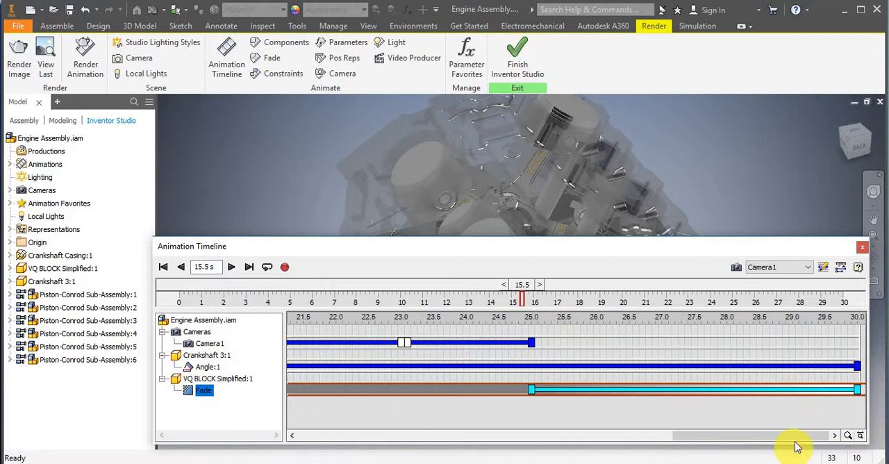
Collapse the animation timeline and place it below the model, play the whole animation from 0.0 s to 30.0 s, and rewind it.
{"action": "left_click_drag", "start_coordinate": [794, 438], "coordinate": [329, 443]}
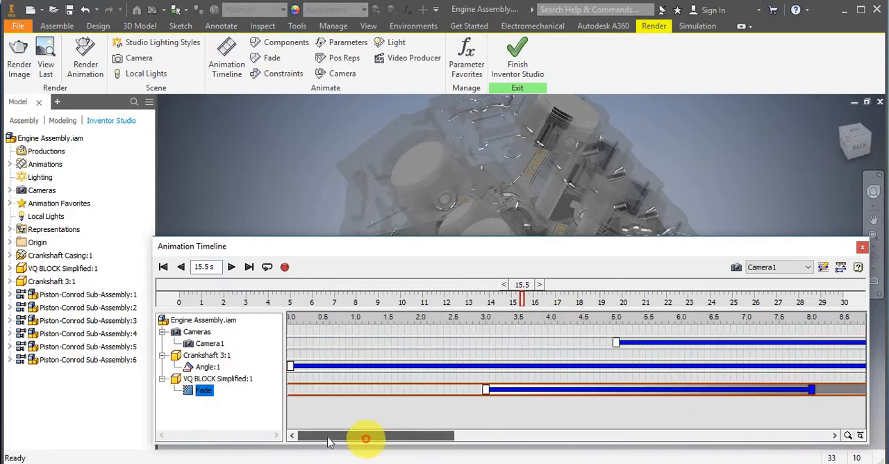
{"action": "left_click", "coordinate": [163, 268]}
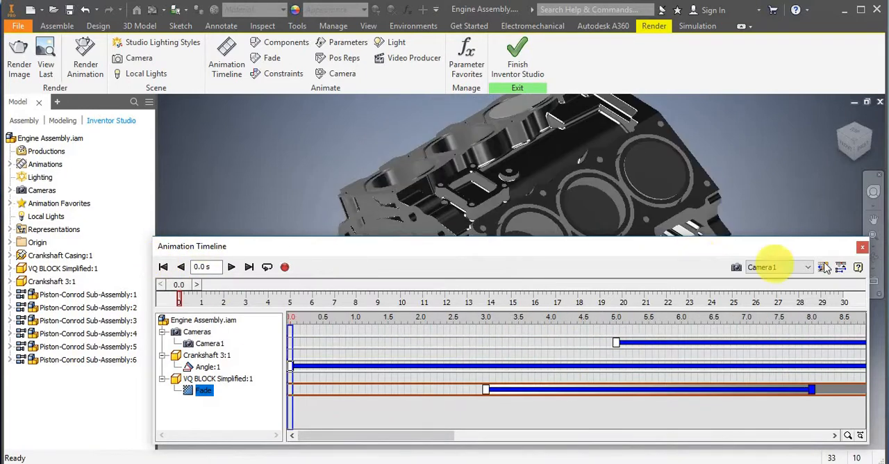
{"action": "left_click", "coordinate": [841, 267]}
{"action": "left_click_drag", "start_coordinate": [601, 248], "coordinate": [606, 391]}
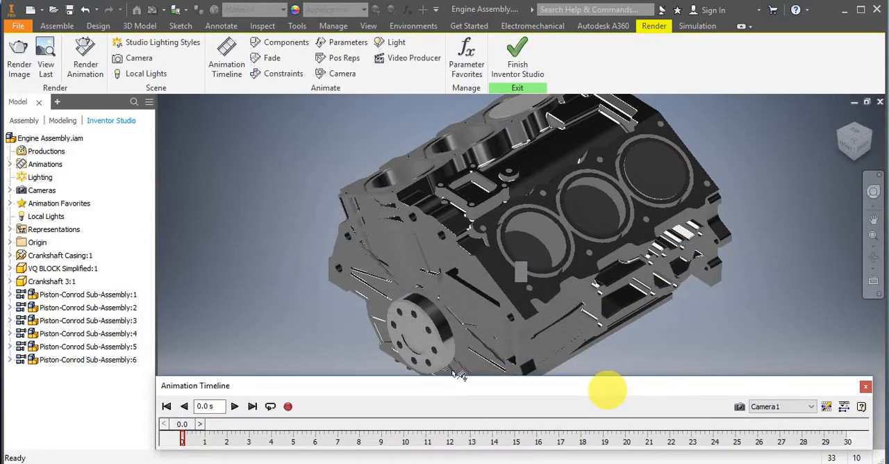
{"action": "left_click", "coordinate": [233, 406]}
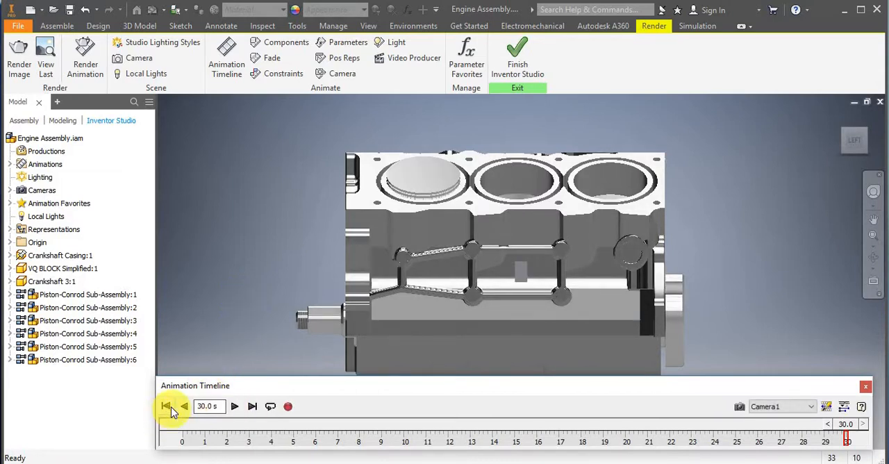
{"action": "left_click", "coordinate": [169, 407]}
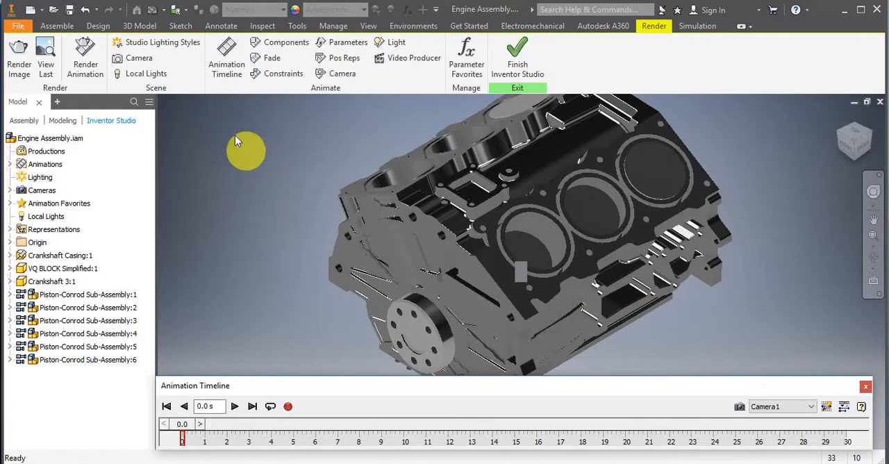
Configure the animation render with a 1280 x 1024 output size and a frame rate of 30.
{"action": "left_click", "coordinate": [87, 62]}
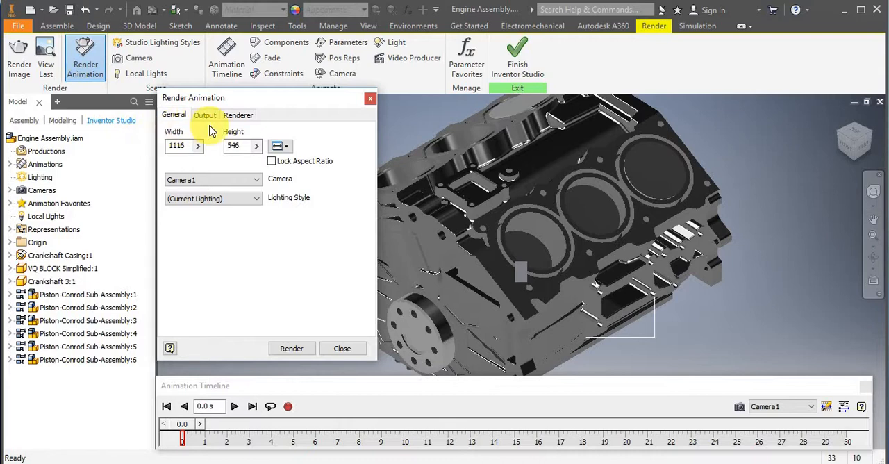
{"action": "left_click", "coordinate": [279, 147]}
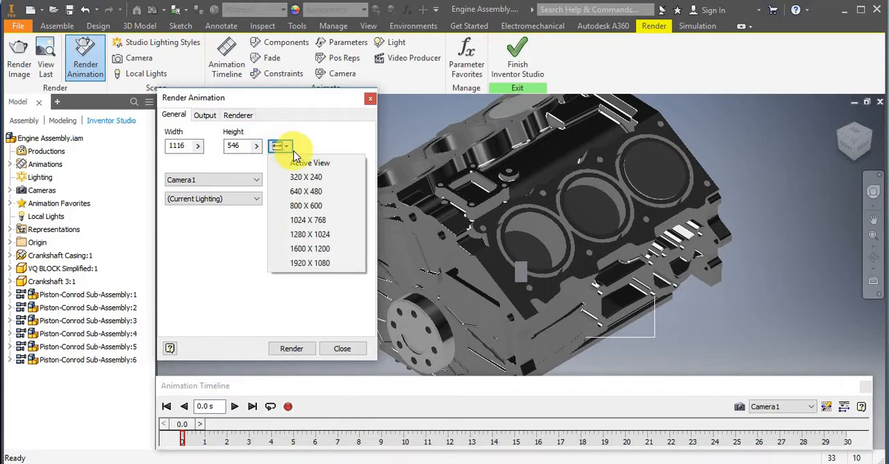
{"action": "left_click", "coordinate": [304, 240]}
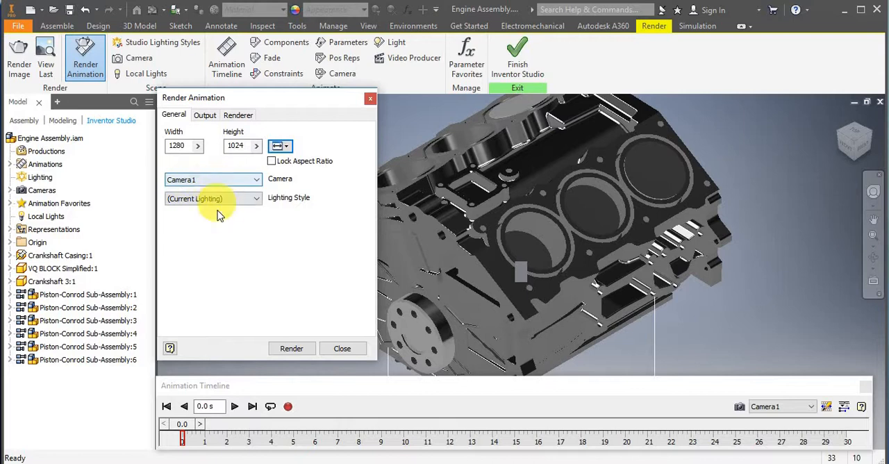
{"action": "left_click", "coordinate": [206, 115]}
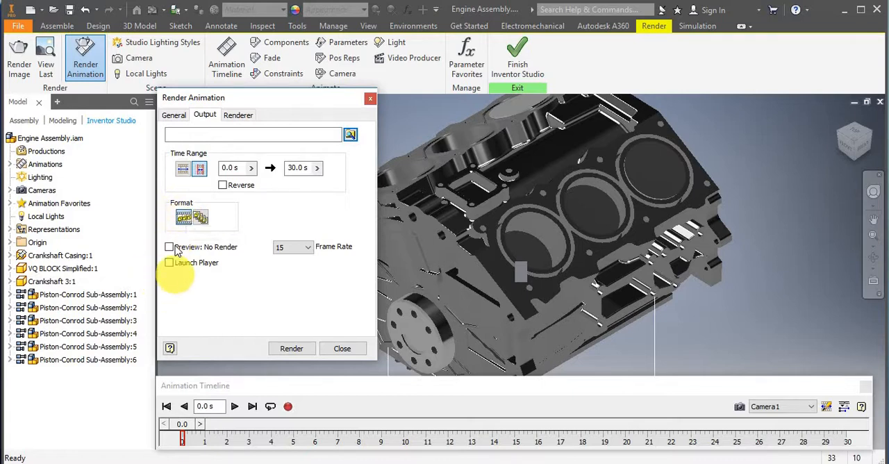
{"action": "left_click", "coordinate": [308, 247]}
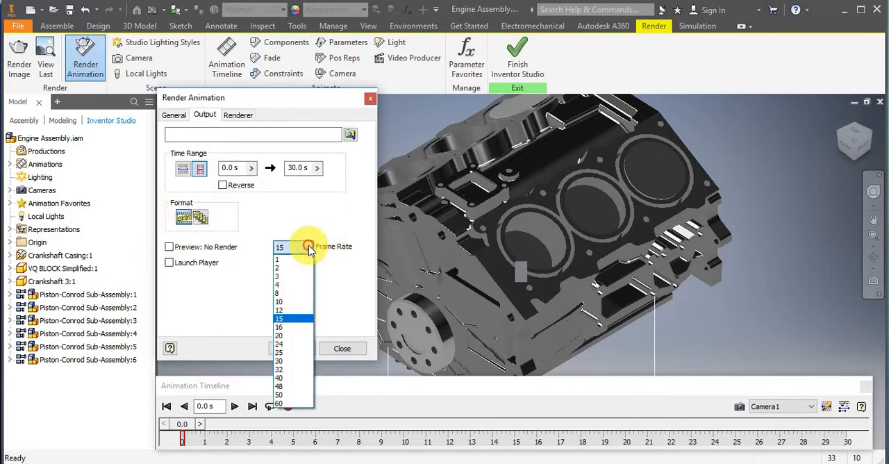
{"action": "left_click", "coordinate": [292, 362]}
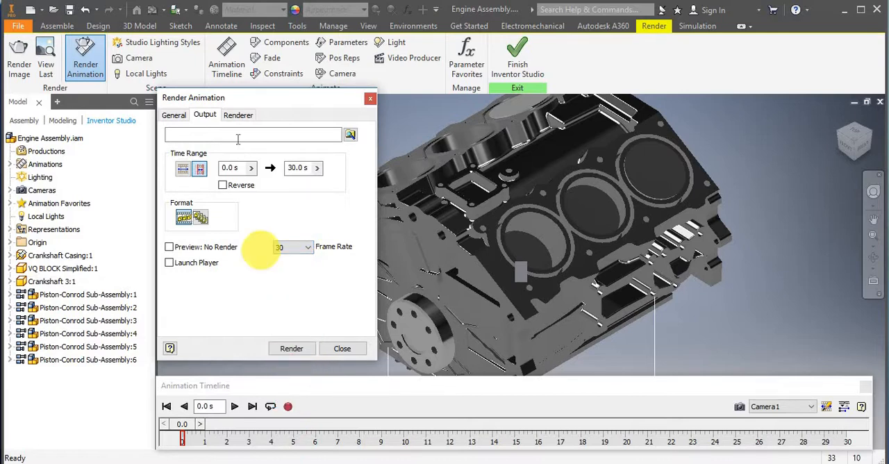
Review the render duration, lighting accuracy and antialiasing settings, and open the render's save dialog and dismiss it without saving.
{"action": "left_click", "coordinate": [230, 117]}
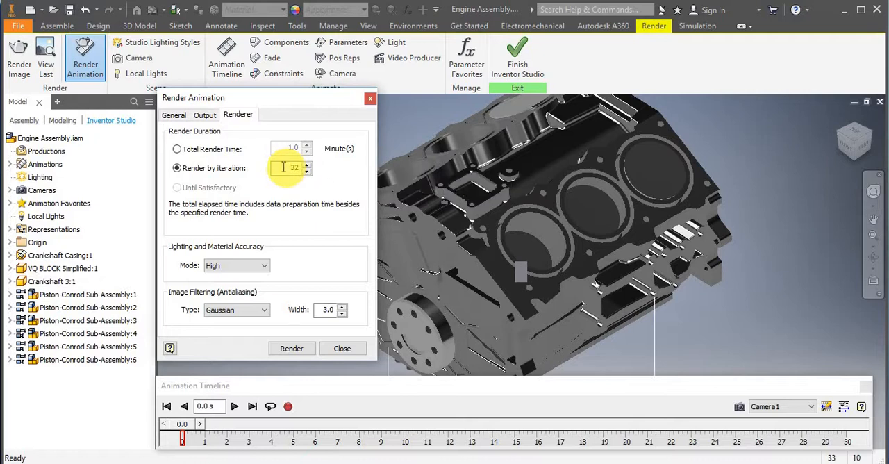
{"action": "mouse_move", "coordinate": [257, 267]}
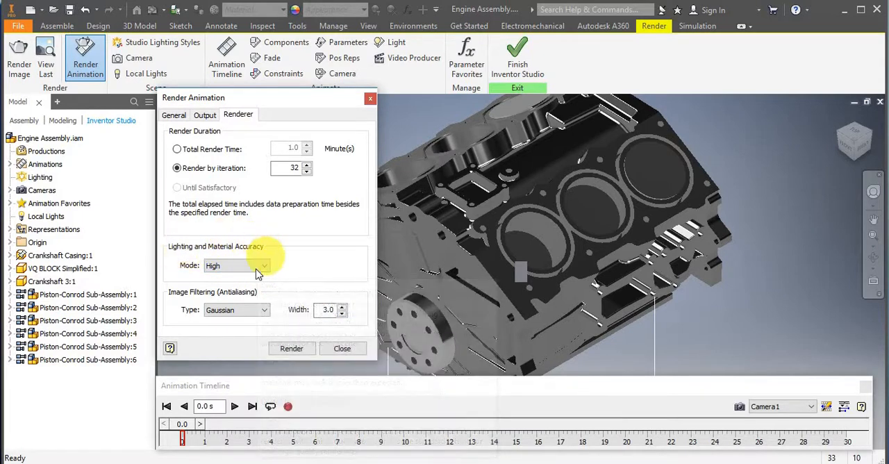
{"action": "mouse_move", "coordinate": [233, 312]}
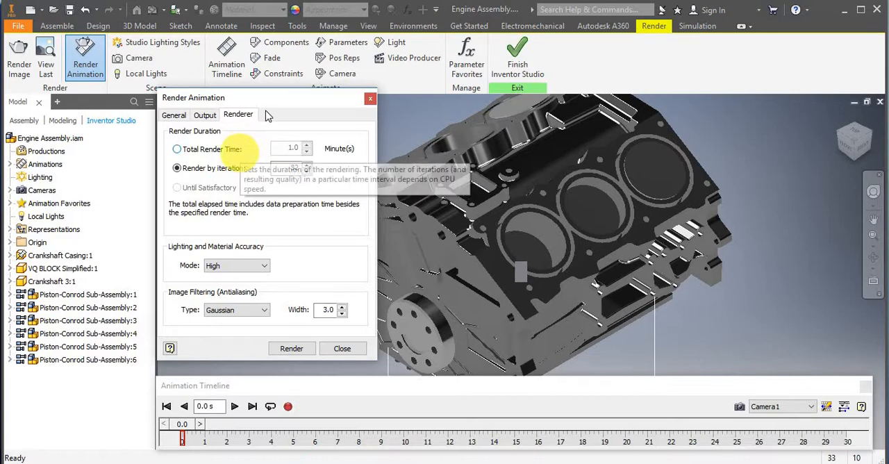
{"action": "left_click", "coordinate": [298, 351]}
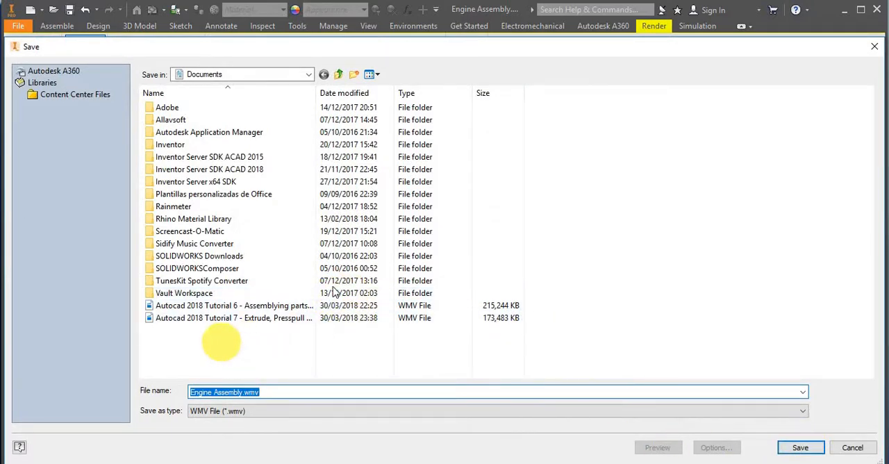
{"action": "left_click", "coordinate": [874, 46]}
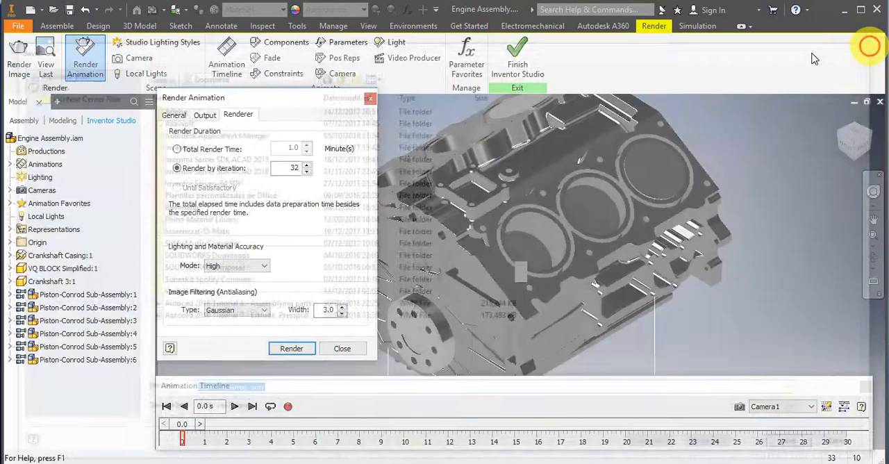